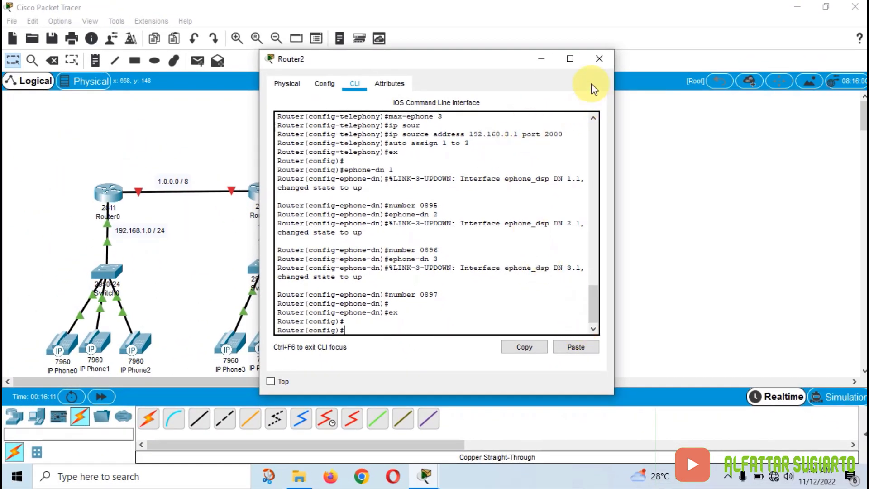
# Step: On Router0, assign IP address 1.1.1.1 with mask 255.0.0.0 to interface fa 0/1 from the command line
pyautogui.click(597, 64)
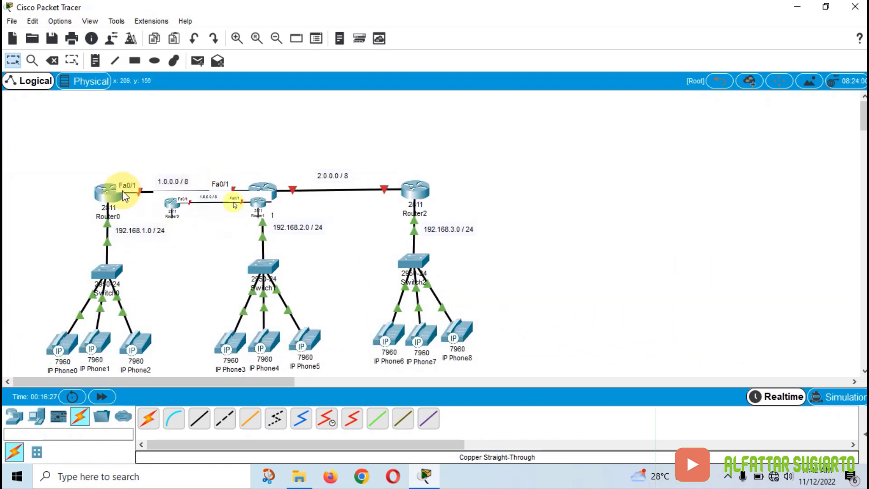
pyautogui.click(107, 193)
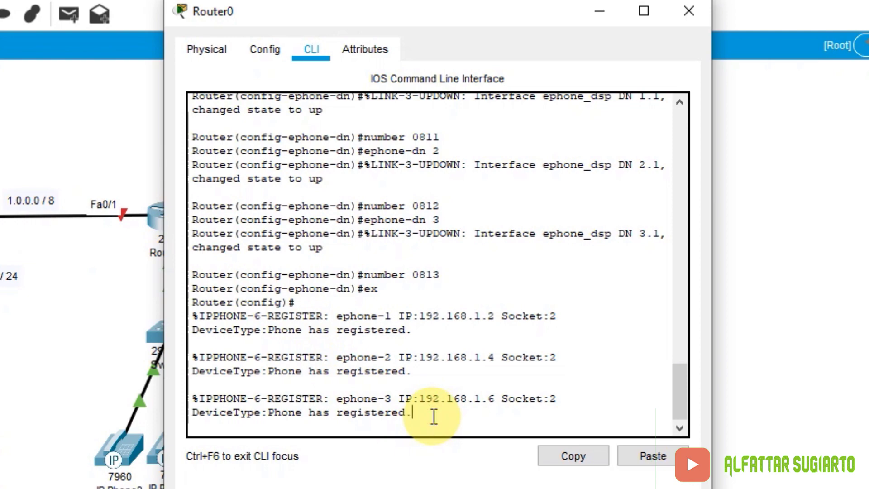
pyautogui.press('Return')
pyautogui.press('Return')
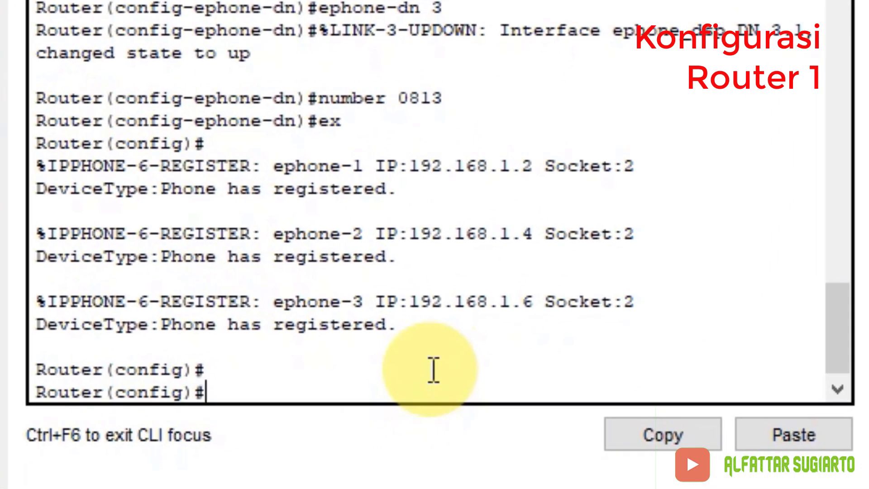
pyautogui.write('inter fa')
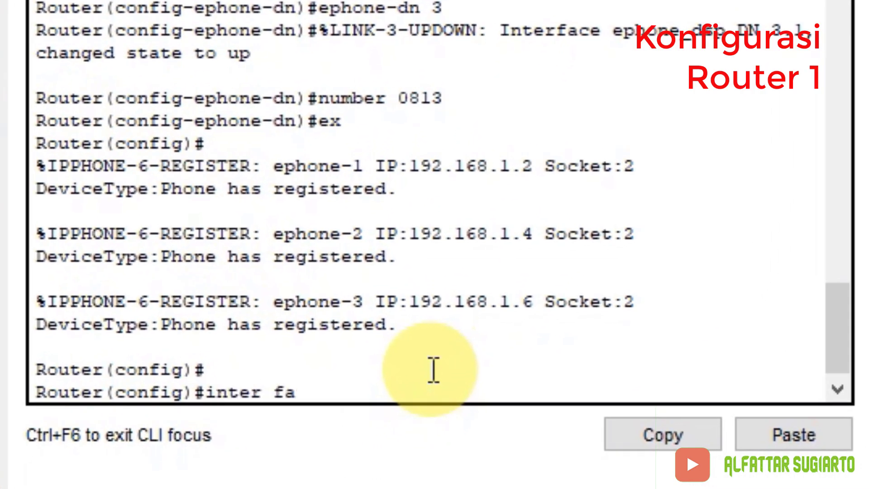
pyautogui.write(' 0/1')
pyautogui.press('Return')
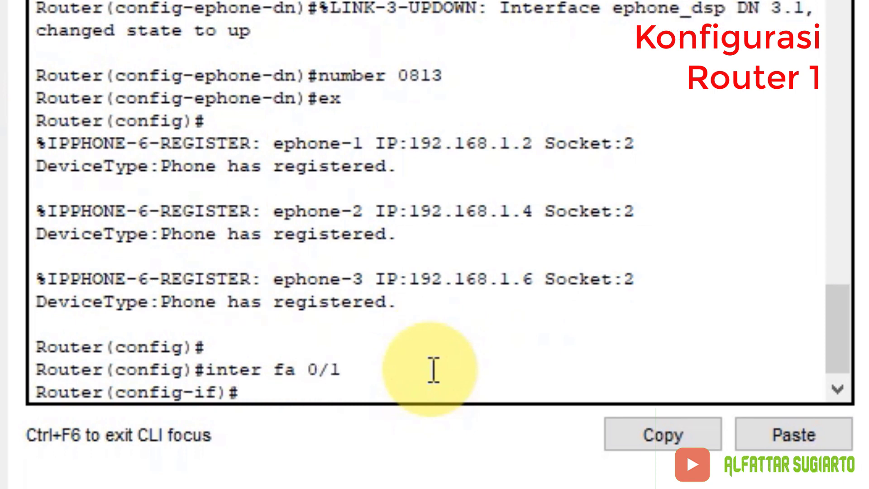
pyautogui.write('ip addre')
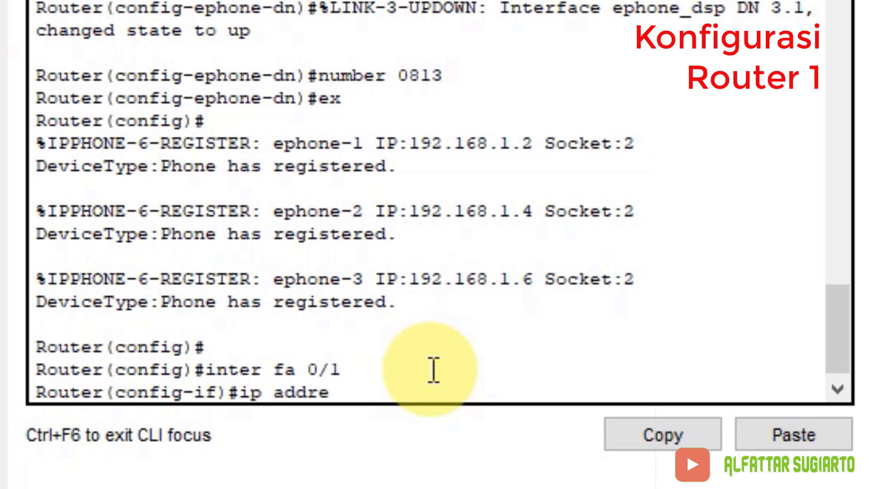
pyautogui.write('ss 1.1.1.1')
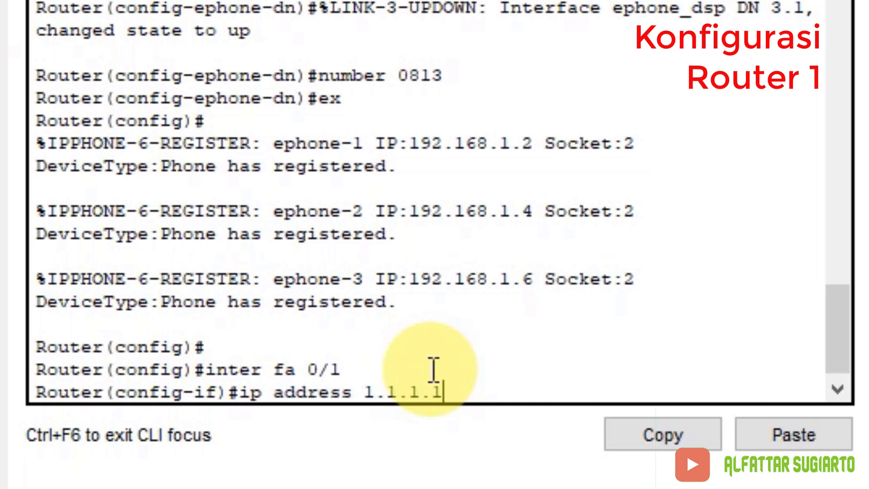
pyautogui.write(' 255.0.')
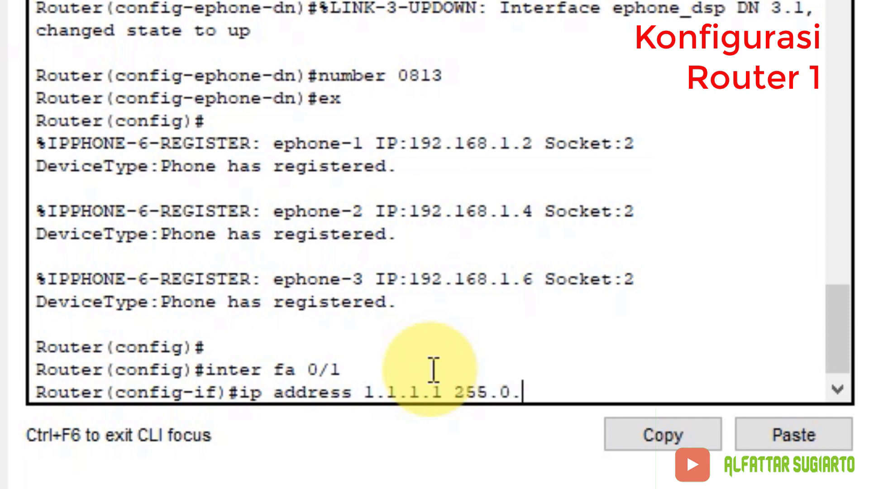
pyautogui.write('0.0')
pyautogui.press('Return')
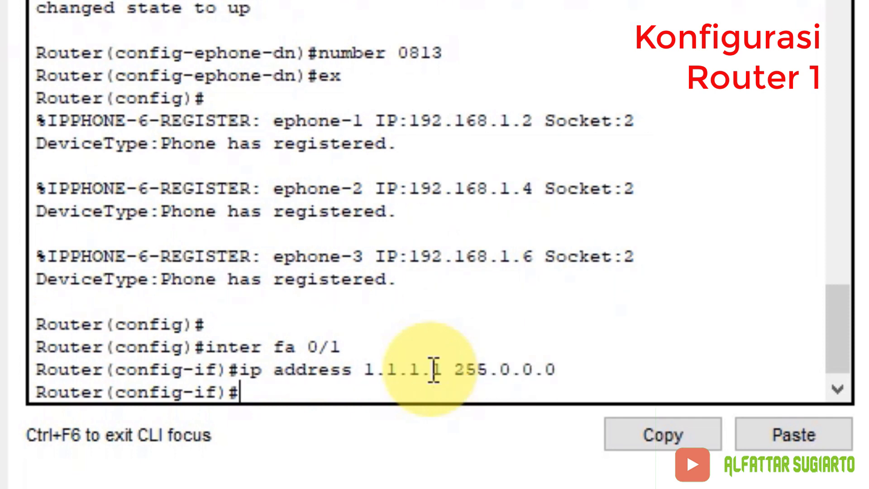
# Step: Enable Router0's fa 0/1 interface with no shut and close the router's window
pyautogui.write('no shut')
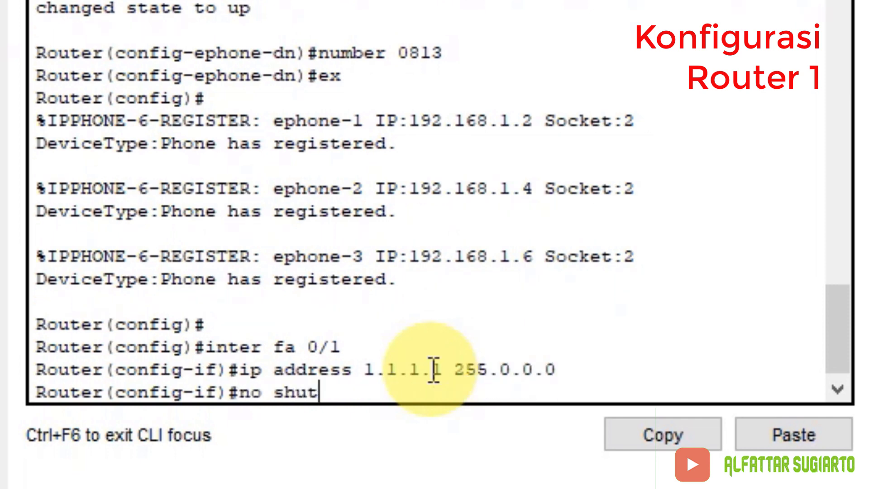
pyautogui.press('Return')
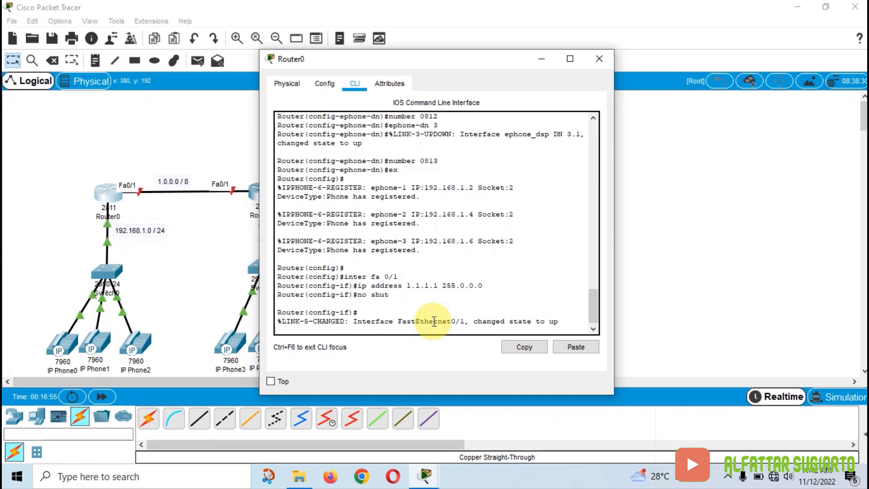
pyautogui.press('Return')
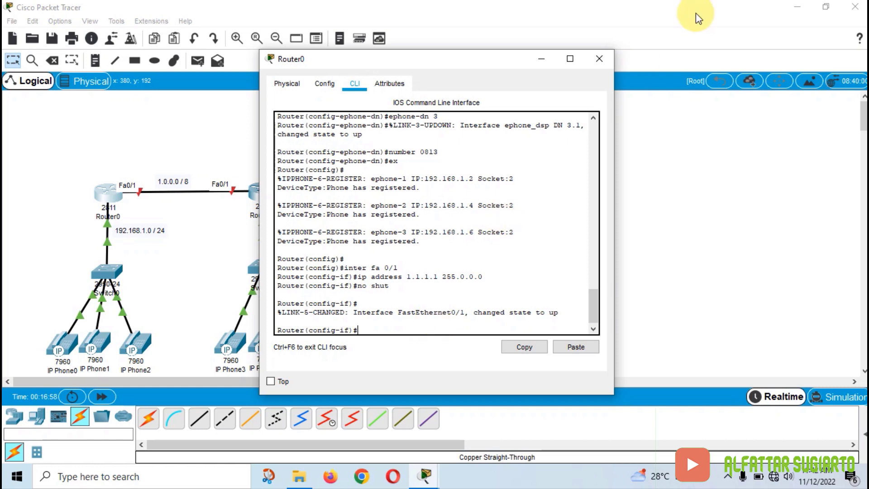
pyautogui.click(600, 59)
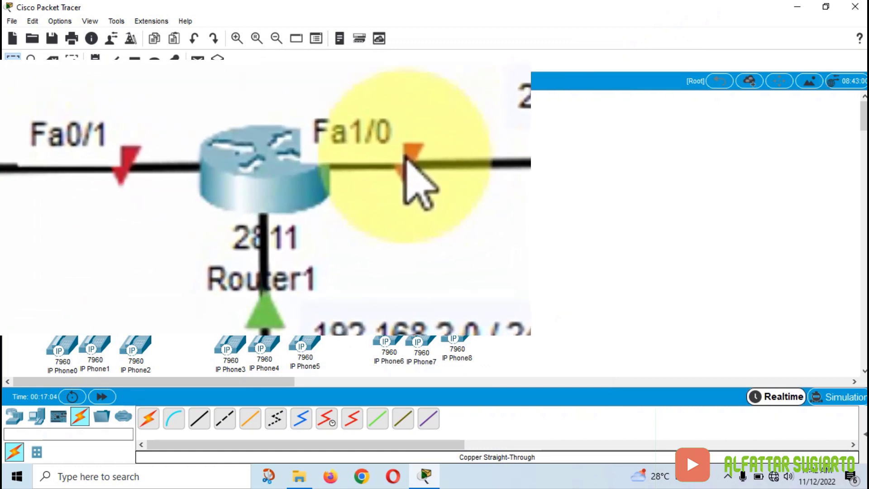
# Step: On Router1, assign IP address 1.1.1.2 with mask 255.0.0.0 to interface fa0/1 from the command line
pyautogui.click(261, 190)
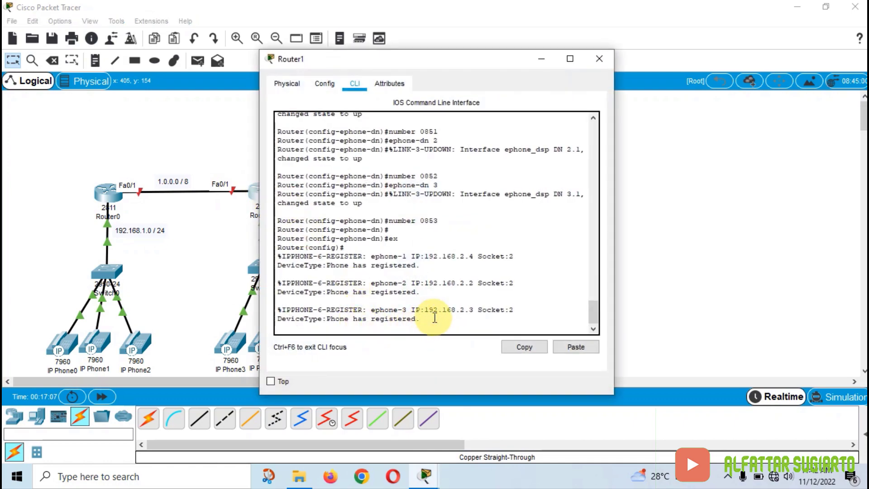
pyautogui.press('Return')
pyautogui.press('Return')
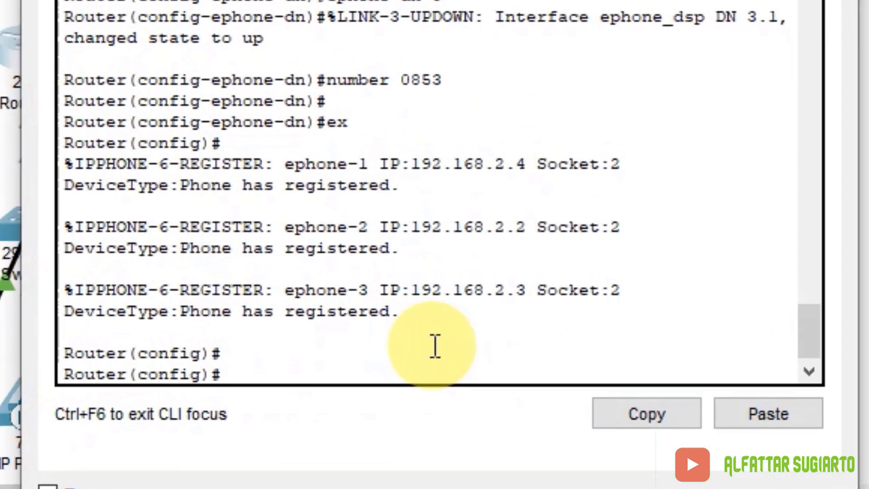
pyautogui.write('in')
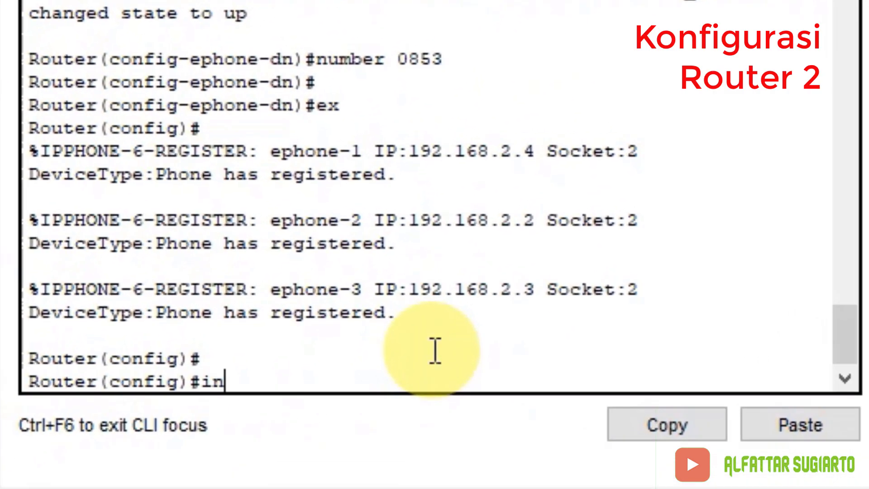
pyautogui.write('ter fa0')
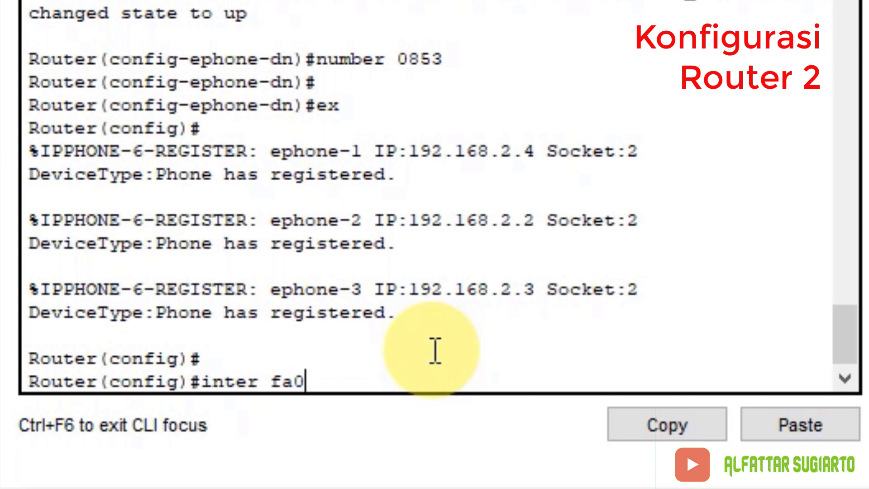
pyautogui.write('/1')
pyautogui.press('Return')
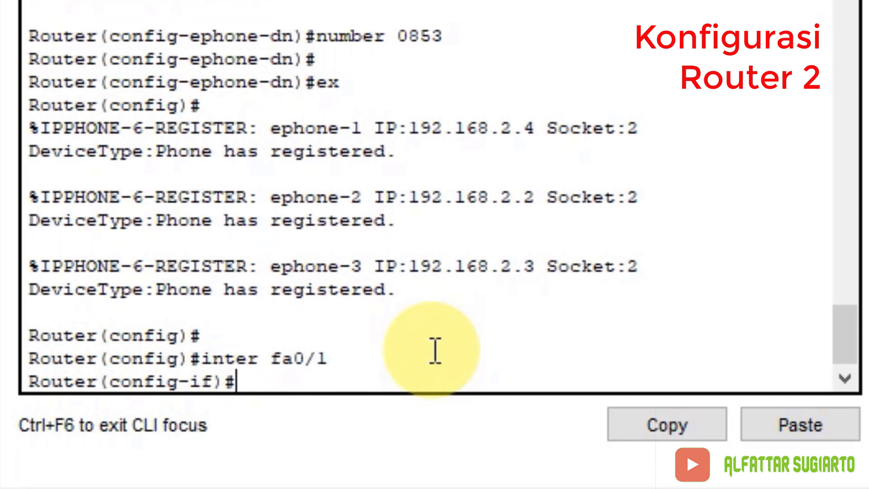
pyautogui.write('ip addre')
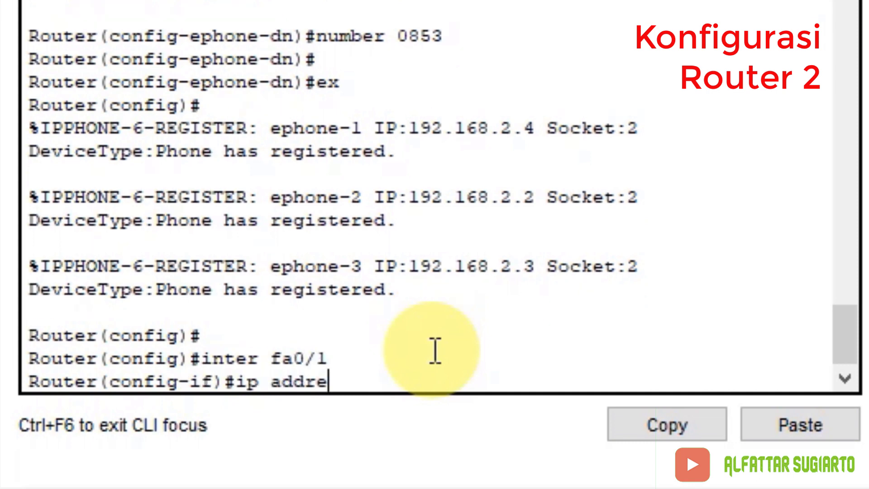
pyautogui.write('ss 1.1.1.2')
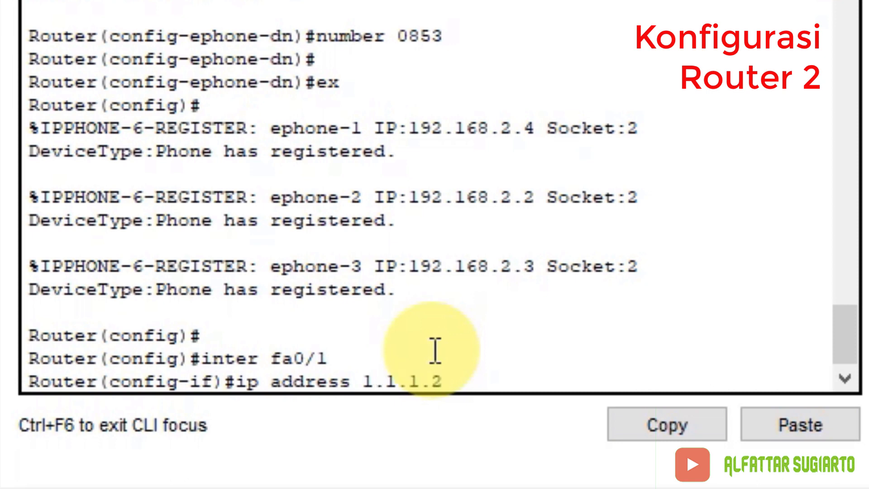
pyautogui.write(' 255.0.0.0')
pyautogui.press('Return')
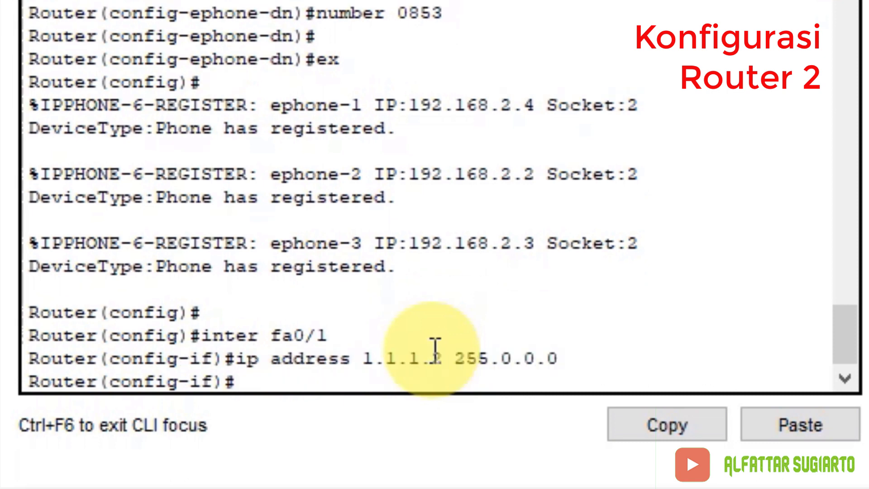
# Step: Enable Router1's fa0/1 interface with no shut and return to global configuration mode
pyautogui.write('no shut')
pyautogui.press('Return')
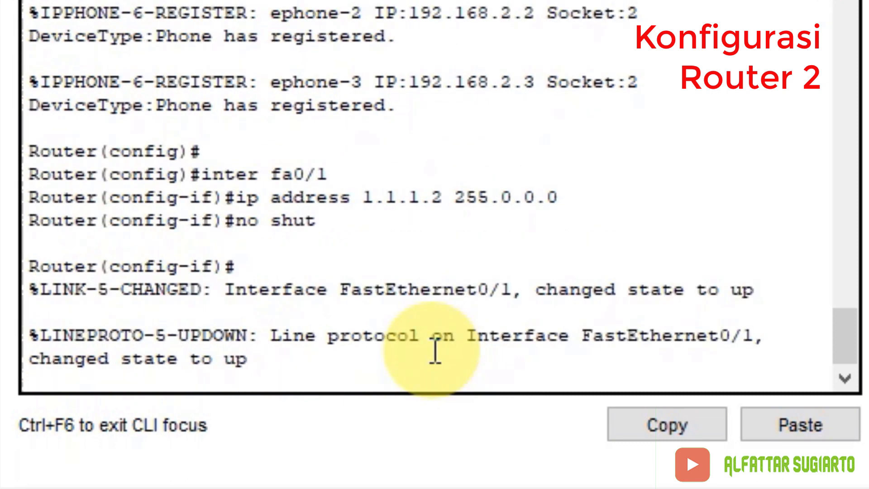
pyautogui.press('Return')
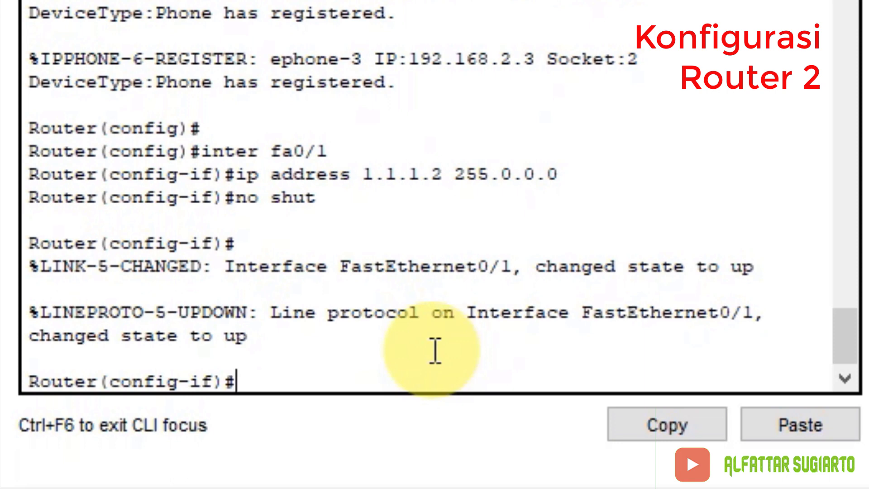
pyautogui.write('ex')
pyautogui.press('Return')
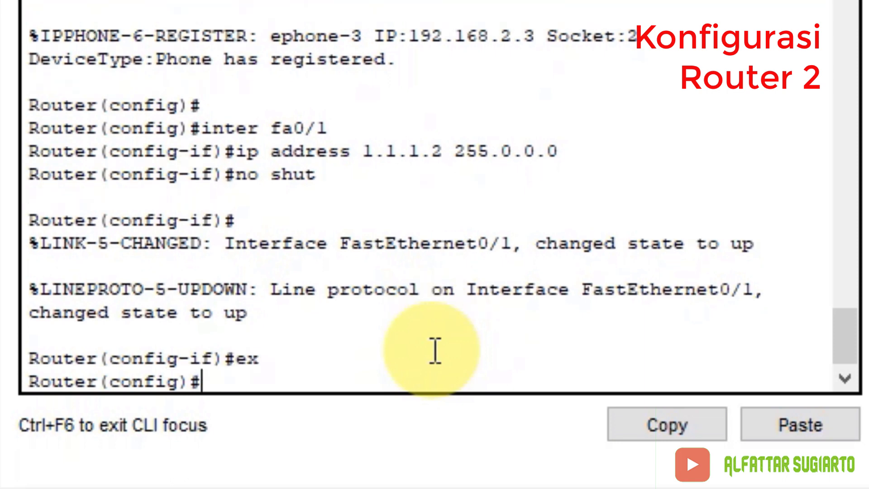
# Step: Assign IP address 2.2.2.2 with mask 255.0.0.0 to Router1's fa 1/0 interface
pyautogui.write('inter fa')
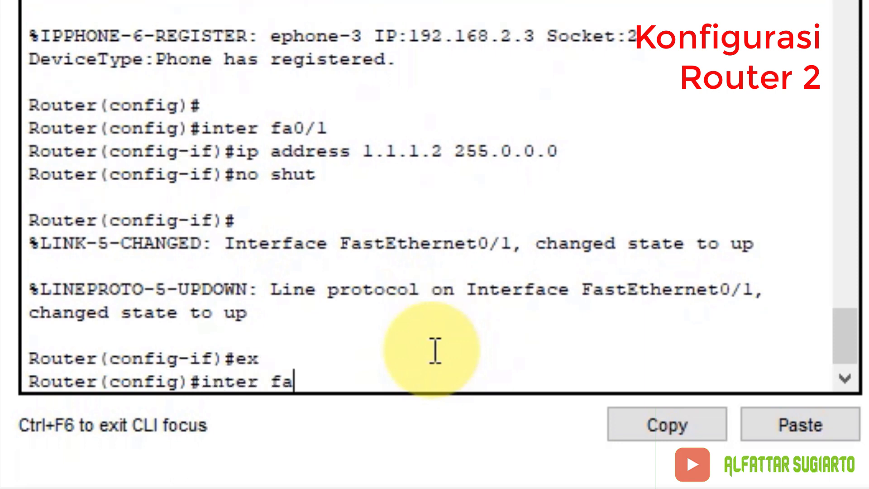
pyautogui.write(' 1/0')
pyautogui.press('Return')
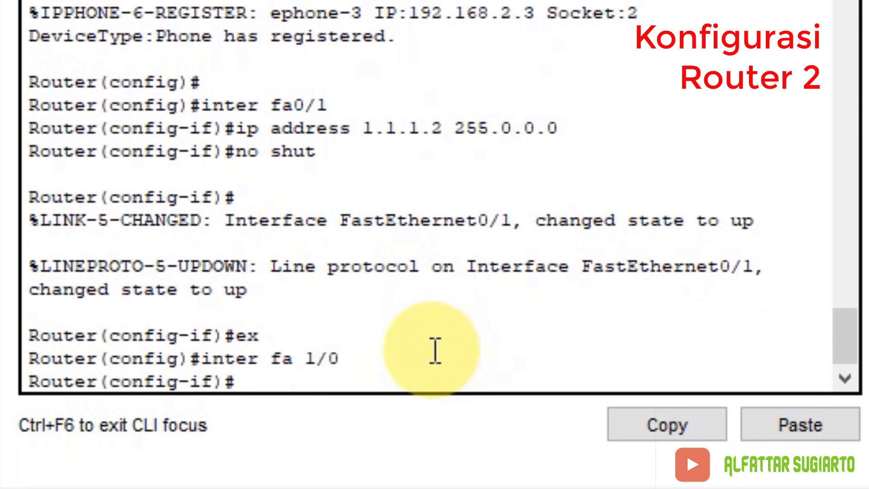
pyautogui.write('ip addre')
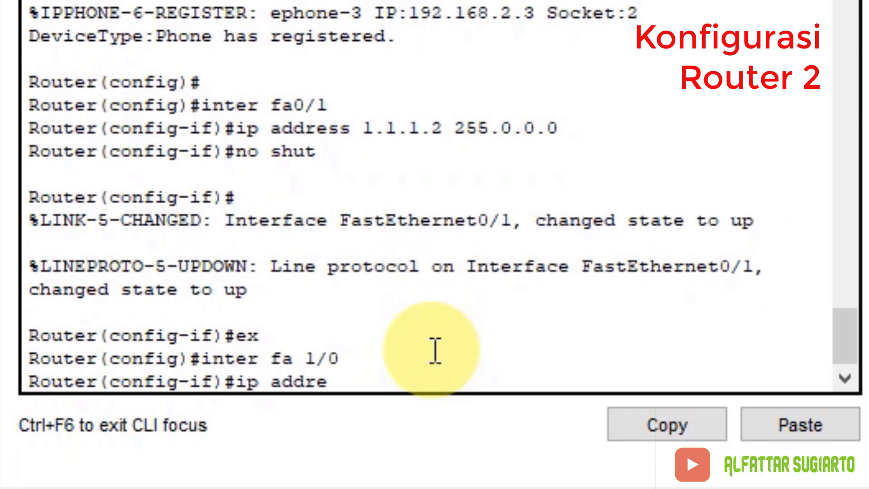
pyautogui.write('ss 2.2.2.')
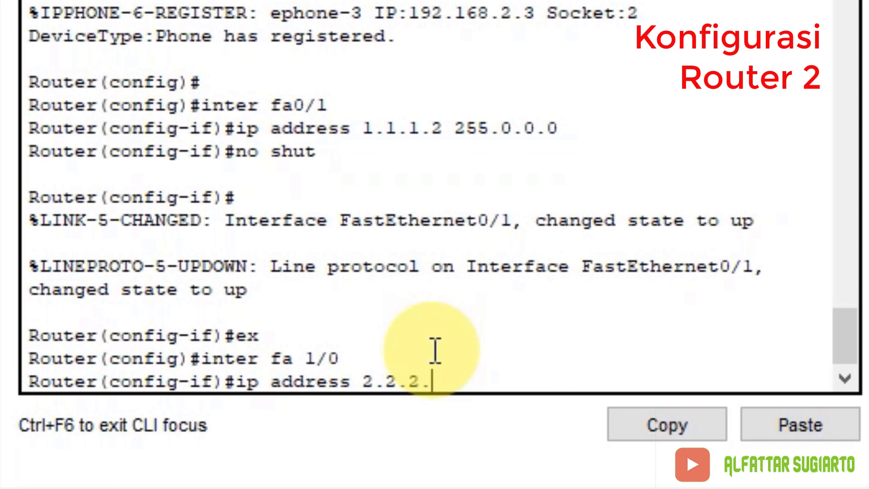
pyautogui.write('2 255.25')
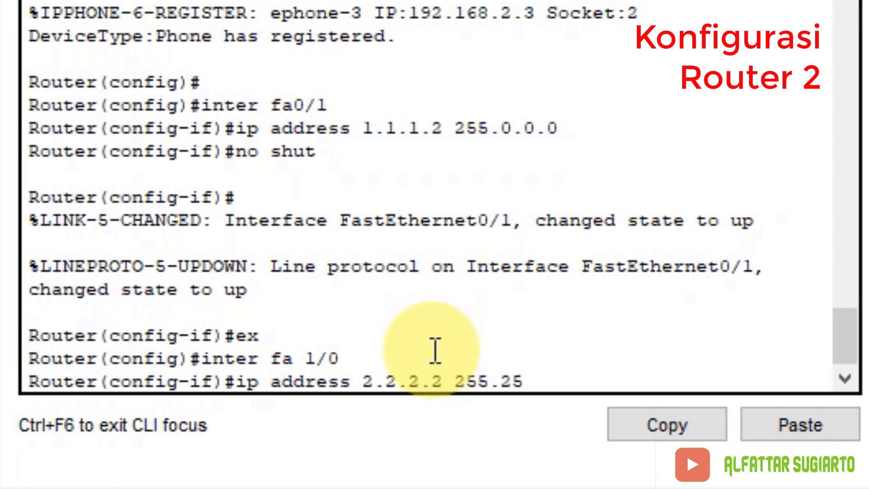
pyautogui.press('BackSpace')
pyautogui.press('BackSpace')
pyautogui.write('0.0.0')
pyautogui.press('Return')
# Step: Enable Router1's fa 1/0 interface with no shut, exit interface configuration and close the router's window
pyautogui.write('no shut')
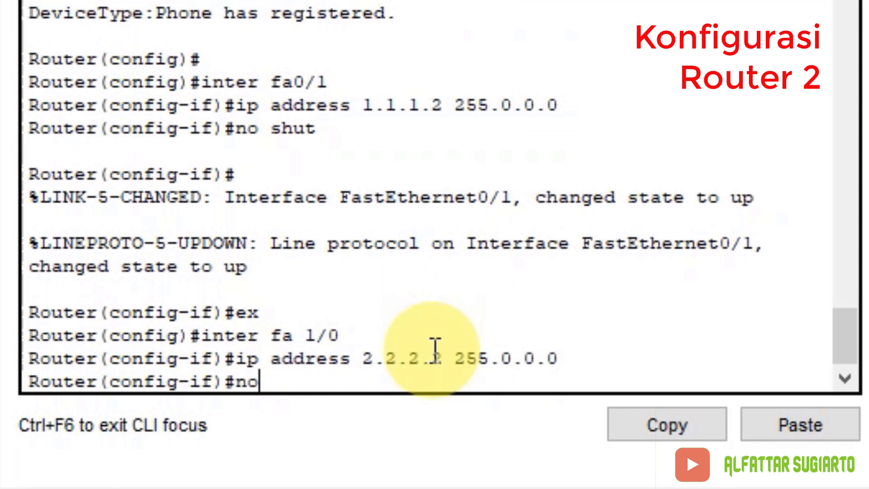
pyautogui.press('Return')
pyautogui.press('Return')
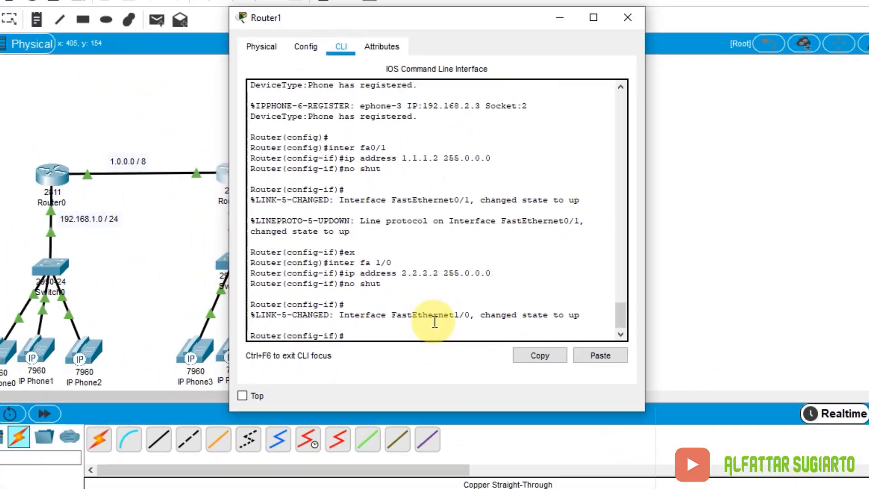
pyautogui.write('ex')
pyautogui.press('Return')
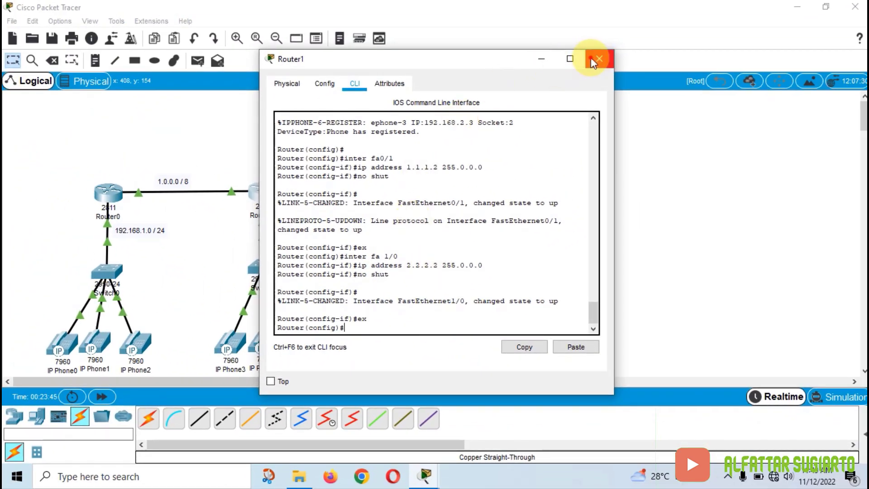
pyautogui.click(598, 59)
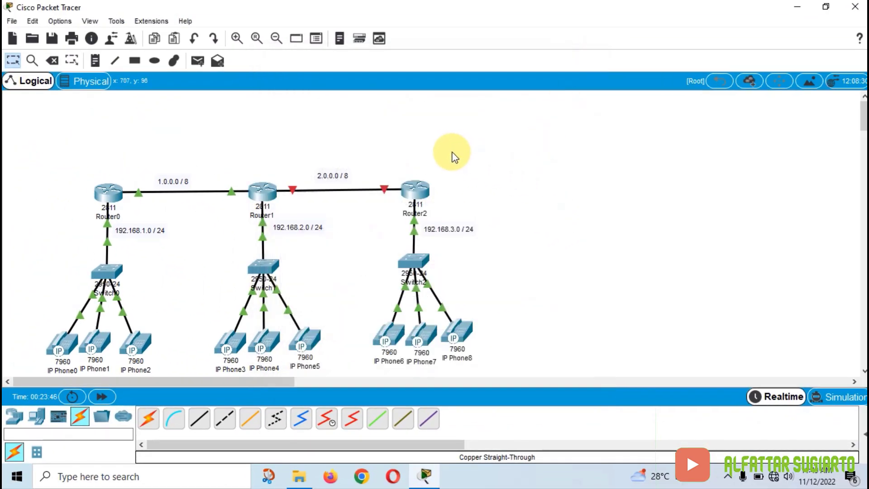
# Step: On Router2, assign IP address 2.2.2.3 with mask 255.0.0.0 to interface fa0/1 from the command line
pyautogui.click(414, 189)
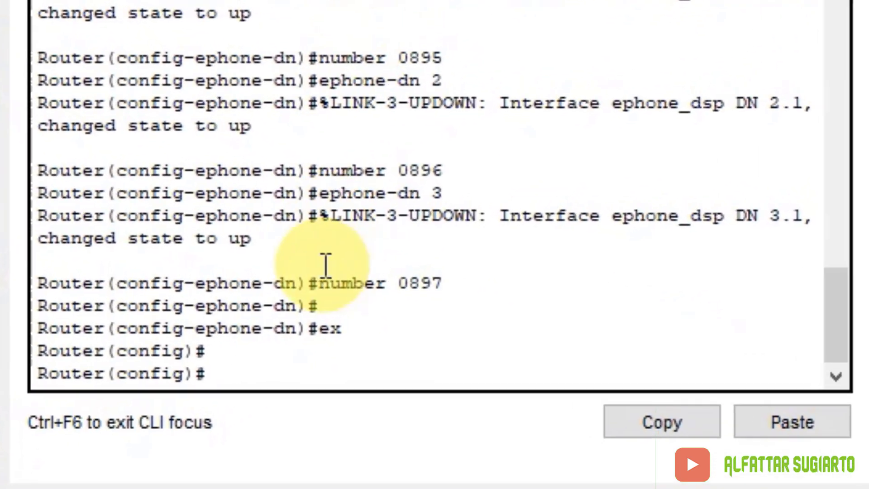
pyautogui.write('i')
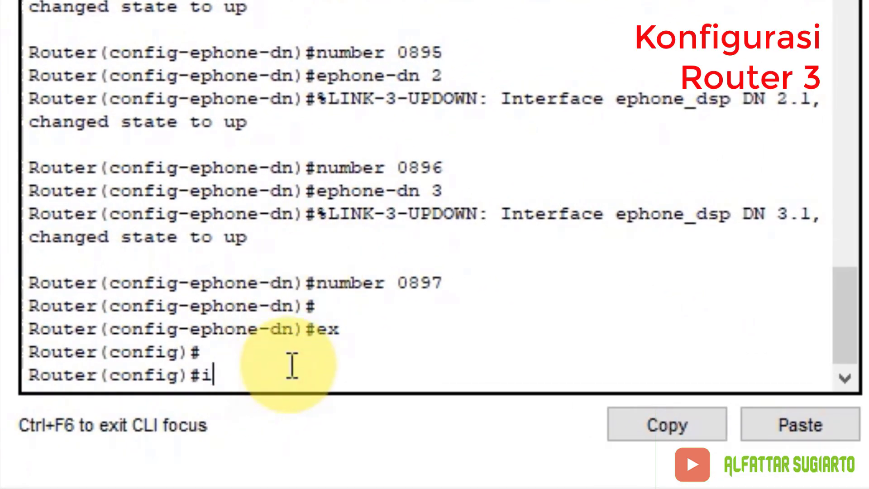
pyautogui.write('nter fa')
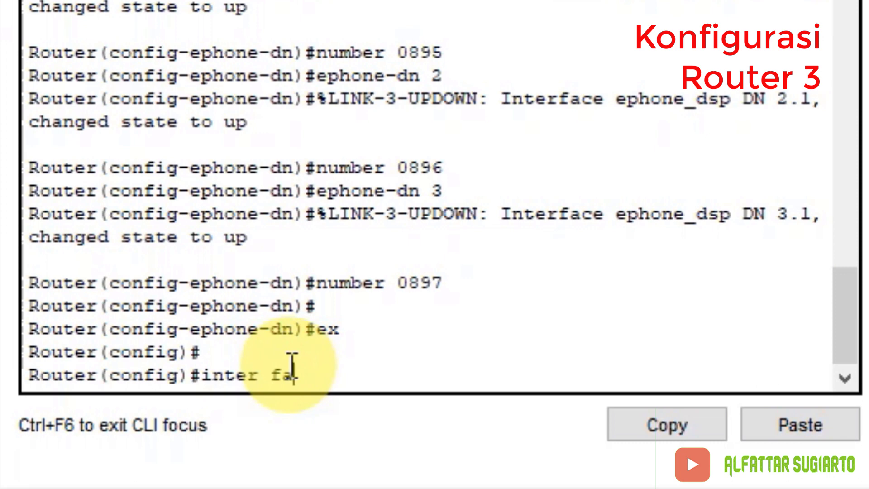
pyautogui.write('0/1')
pyautogui.press('Return')
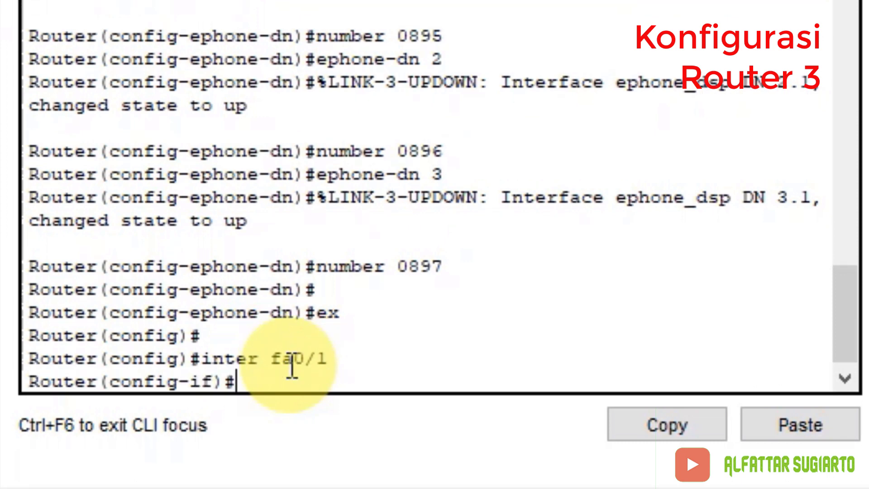
pyautogui.write('ip address ')
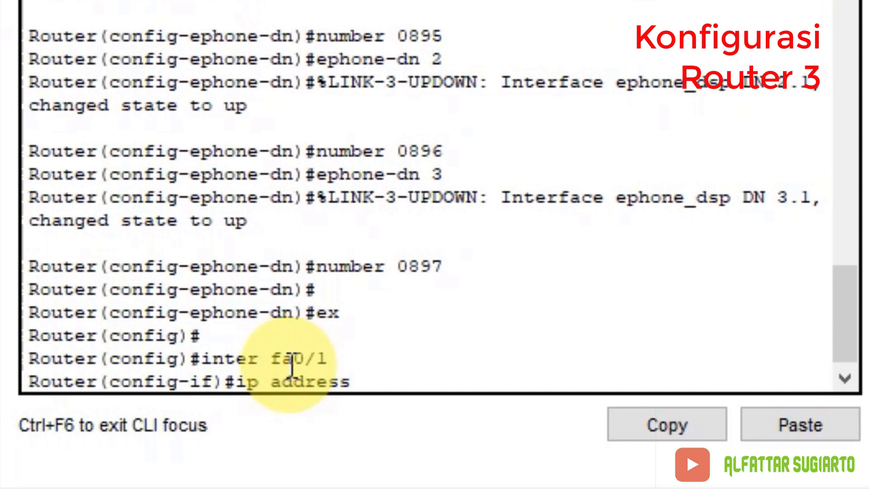
pyautogui.write('192')
pyautogui.press('BackSpace')
pyautogui.press('BackSpace')
pyautogui.press('BackSpace')
pyautogui.write('2.')
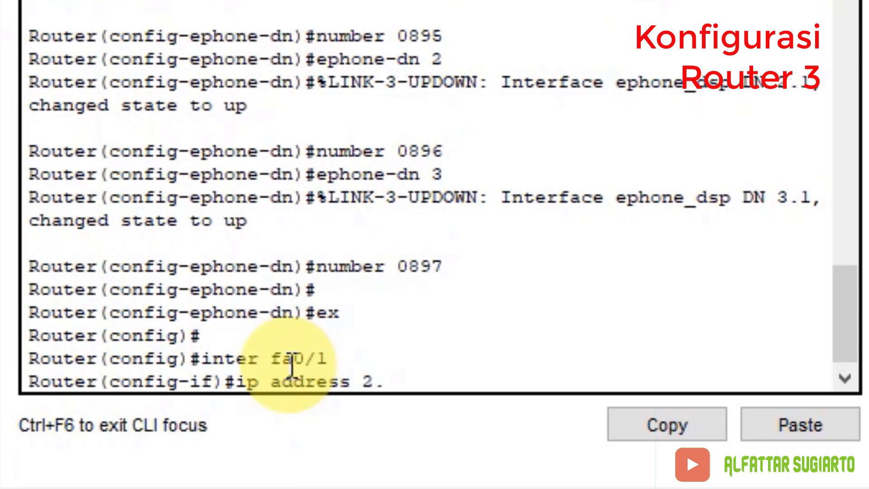
pyautogui.write('2.2.3')
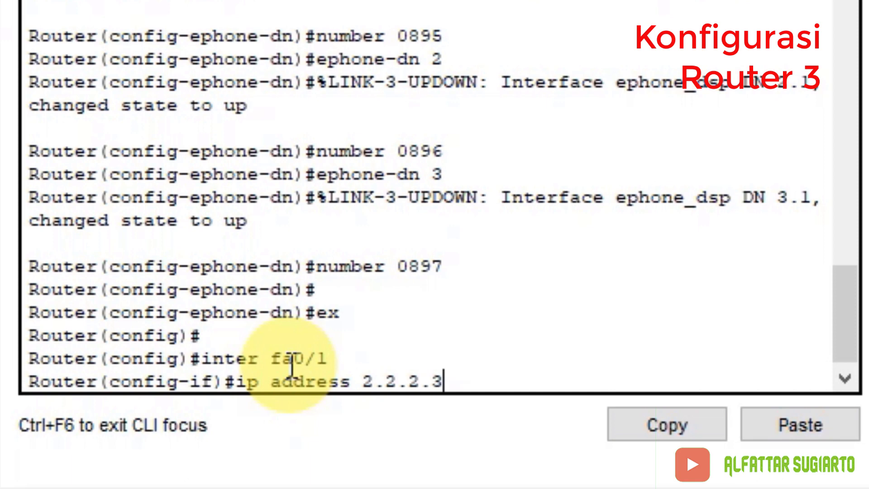
pyautogui.write(' 255.0.0.')
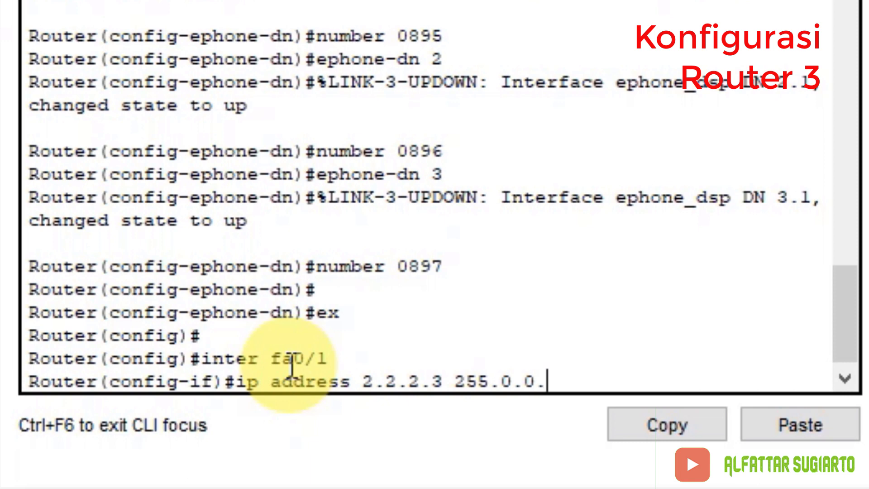
pyautogui.write('0')
pyautogui.press('Return')
# Step: Enable Router2's fa0/1 interface with no shut and close the router's window
pyautogui.write('no ')
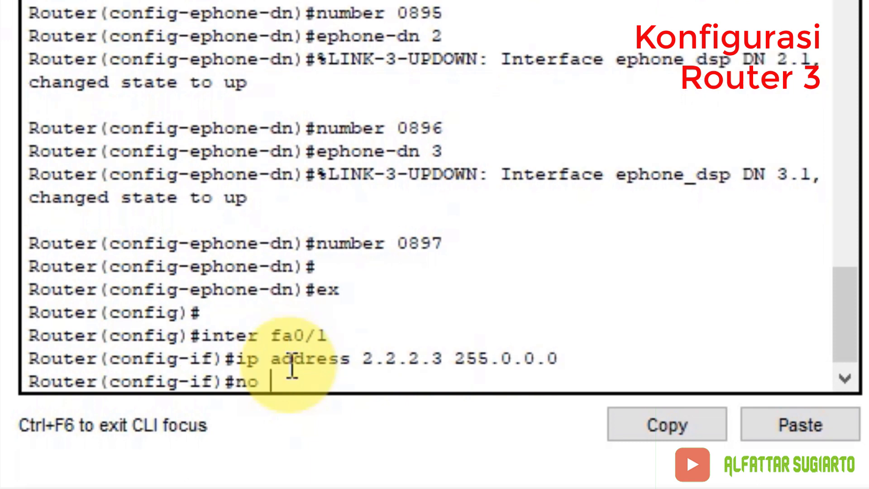
pyautogui.write('shut')
pyautogui.press('Return')
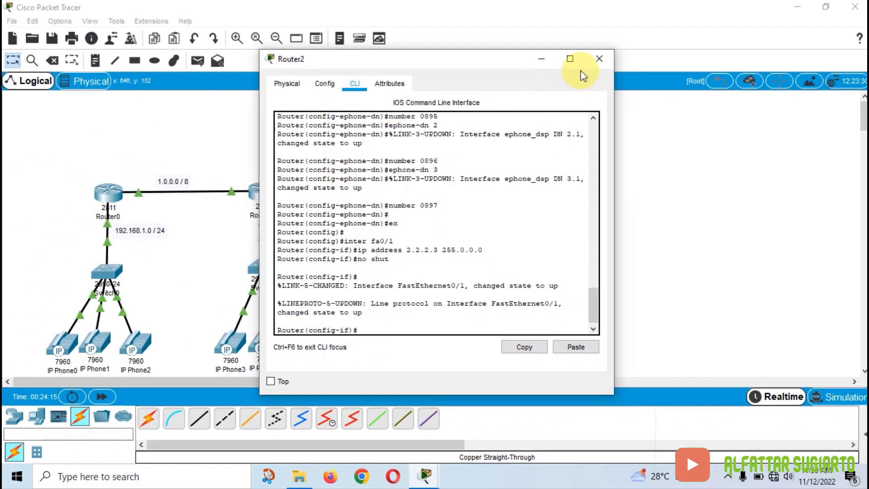
pyautogui.click(596, 59)
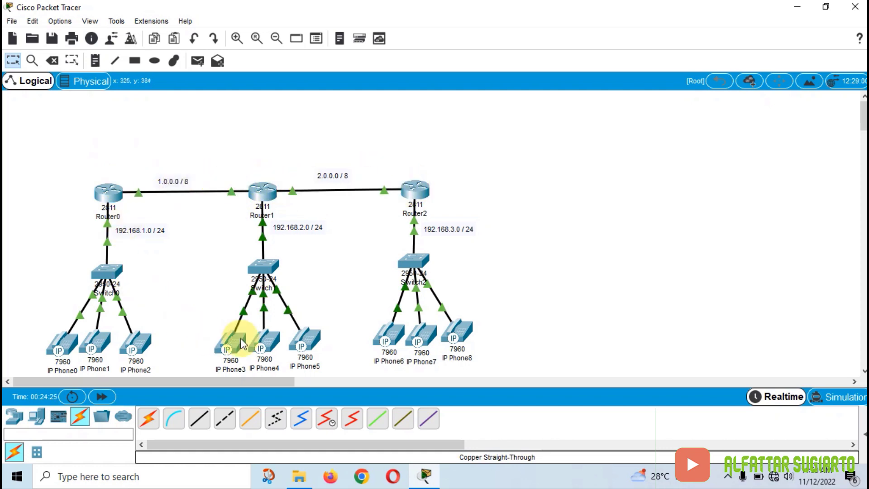
# Step: Open Router0's command line and exit interface configuration to return to global configuration mode
pyautogui.moveTo(139, 199)
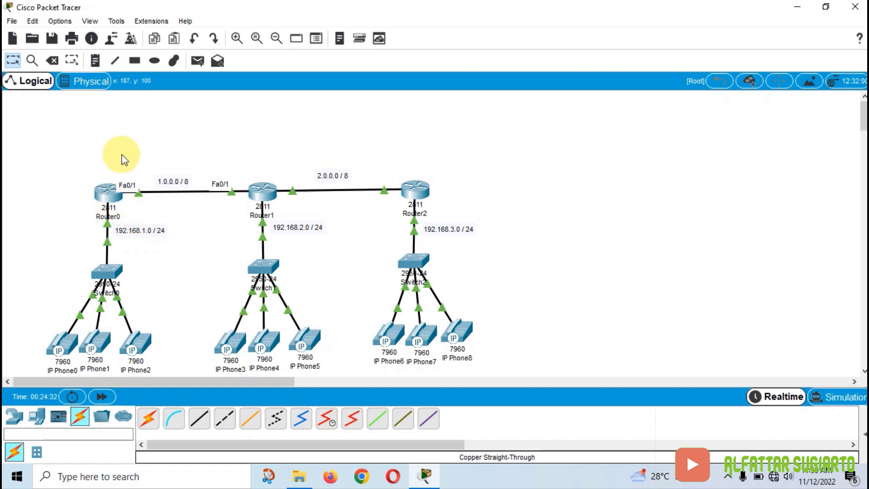
pyautogui.click(109, 186)
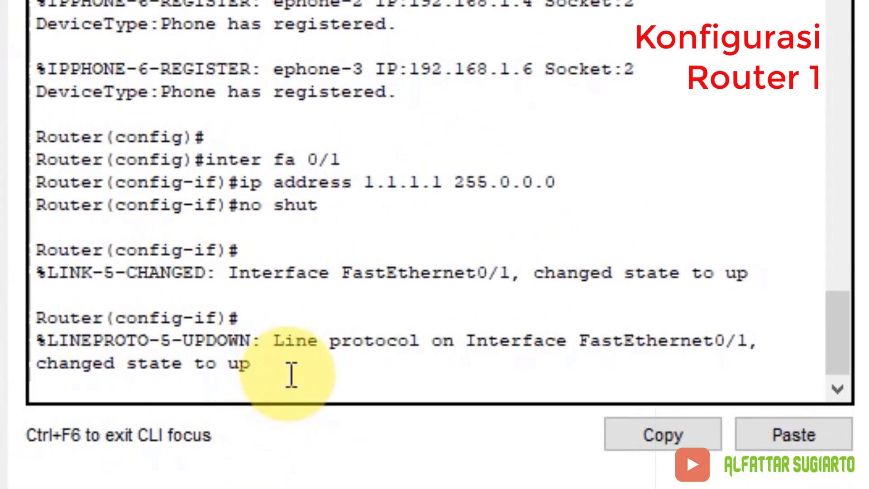
pyautogui.press('Return')
pyautogui.press('Return')
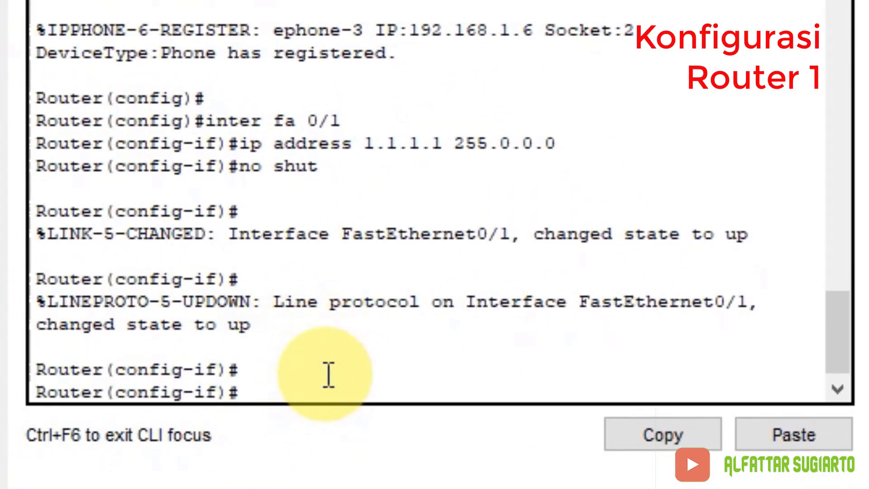
pyautogui.write('ez')
pyautogui.press('BackSpace')
pyautogui.write('x')
pyautogui.press('Return')
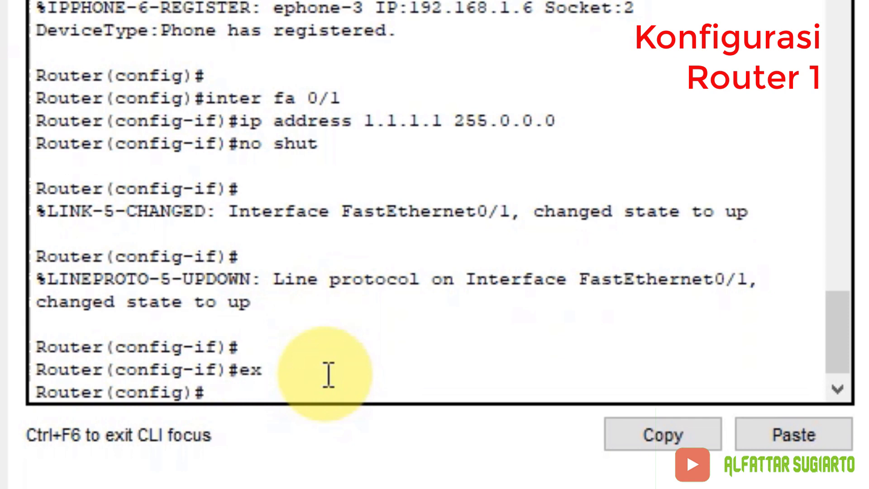
pyautogui.press('Return')
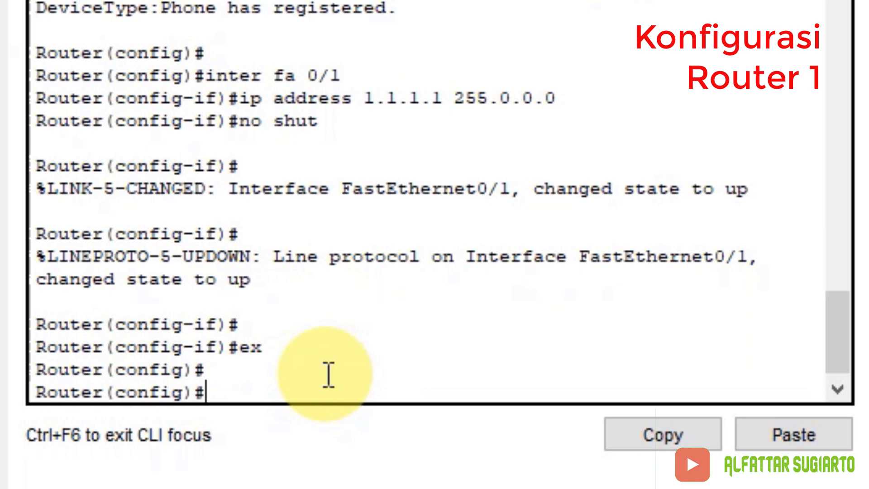
# Step: Start RIP routing on Router0 with router rip and advertise network 192.168.1.0
pyautogui.write('router')
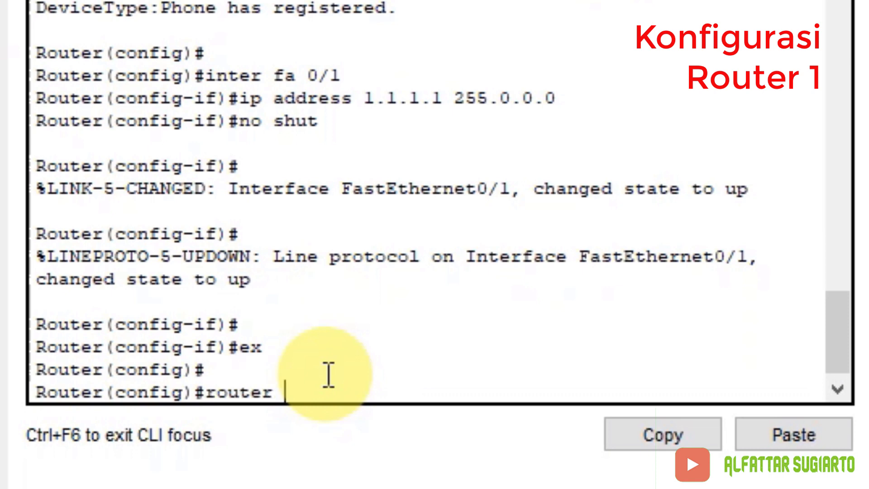
pyautogui.write(' rip')
pyautogui.press('Return')
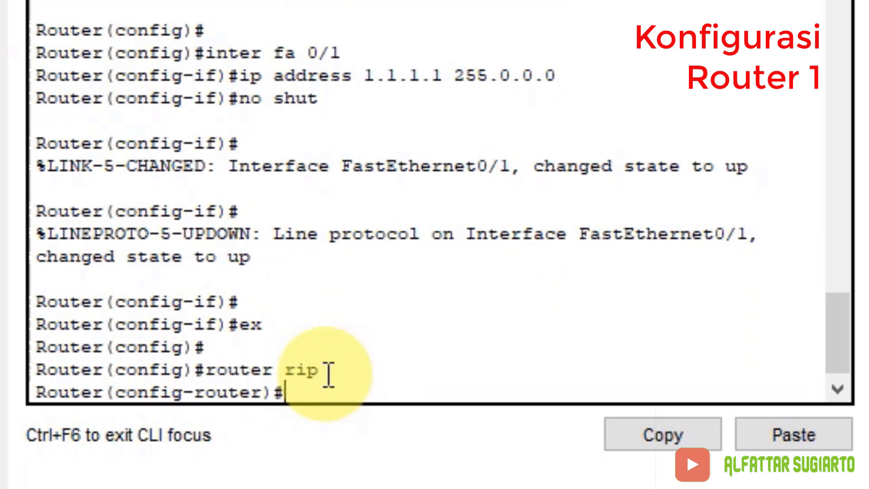
pyautogui.write('netw')
pyautogui.press('Tab')
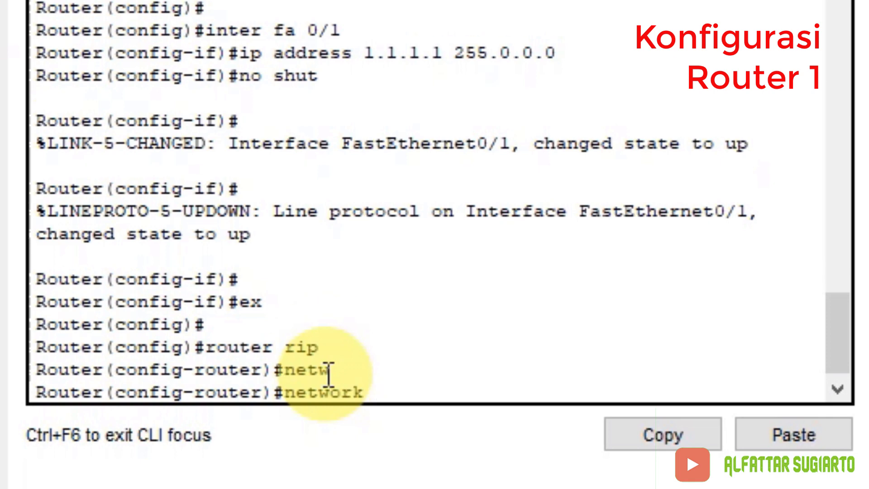
pyautogui.write('192.16')
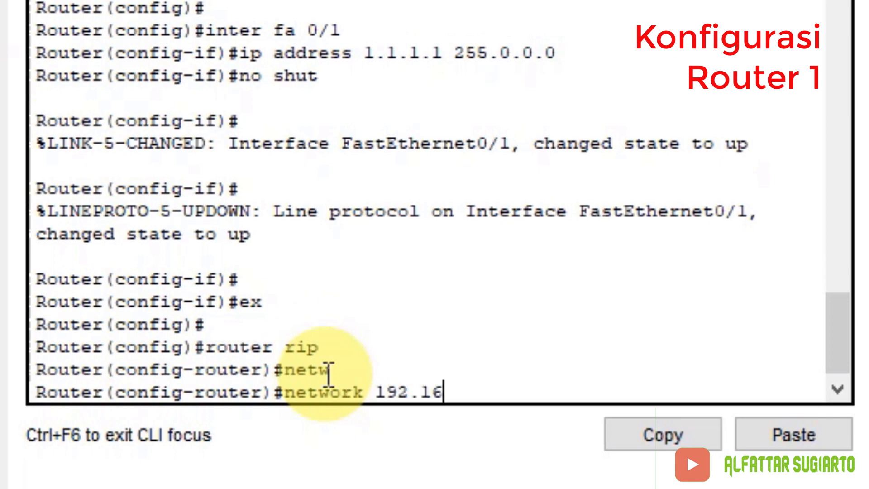
pyautogui.write('8.1.0')
pyautogui.press('Return')
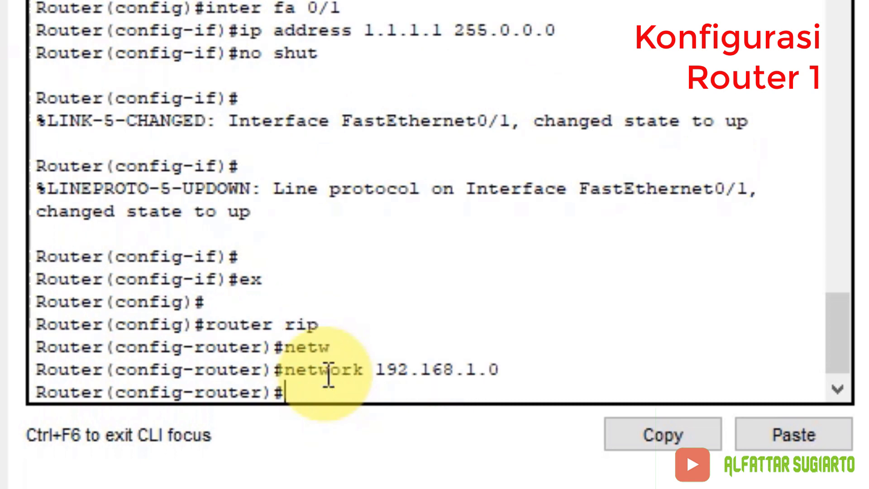
# Step: Add network 1.0.0.0 to Router0's RIP configuration and exit to global configuration mode
pyautogui.press('Up')
pyautogui.press('BackSpace')
pyautogui.press('BackSpace')
pyautogui.press('BackSpace')
pyautogui.press('BackSpace')
pyautogui.press('BackSpace')
pyautogui.press('BackSpace')
pyautogui.press('BackSpace')
pyautogui.press('BackSpace')
pyautogui.press('BackSpace')
pyautogui.press('BackSpace')
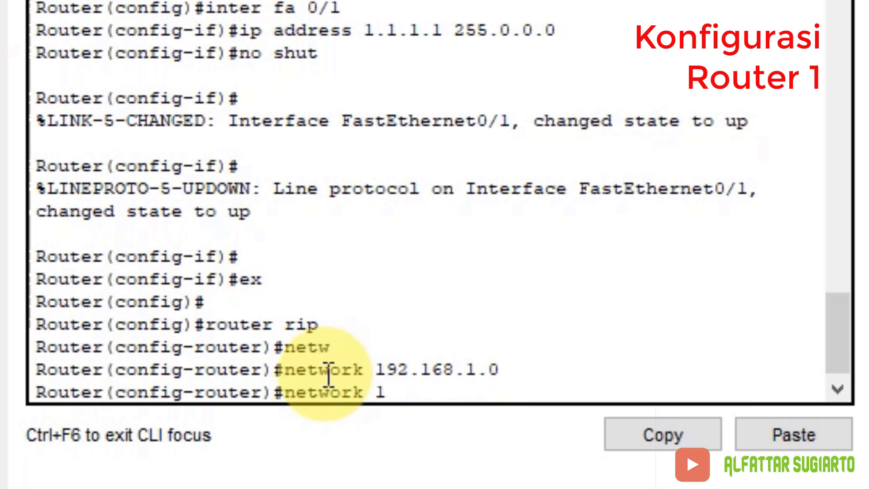
pyautogui.write('.0.0.0')
pyautogui.press('Return')
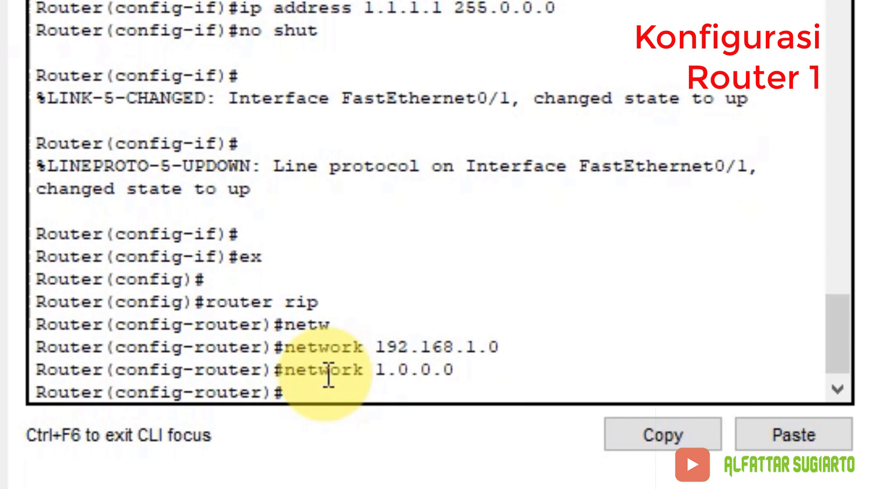
pyautogui.write('ex')
pyautogui.press('Return')
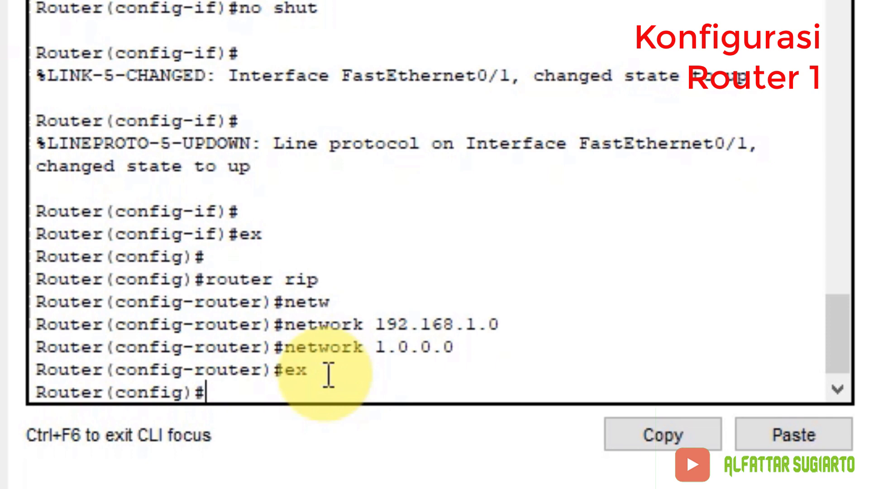
pyautogui.press('Return')
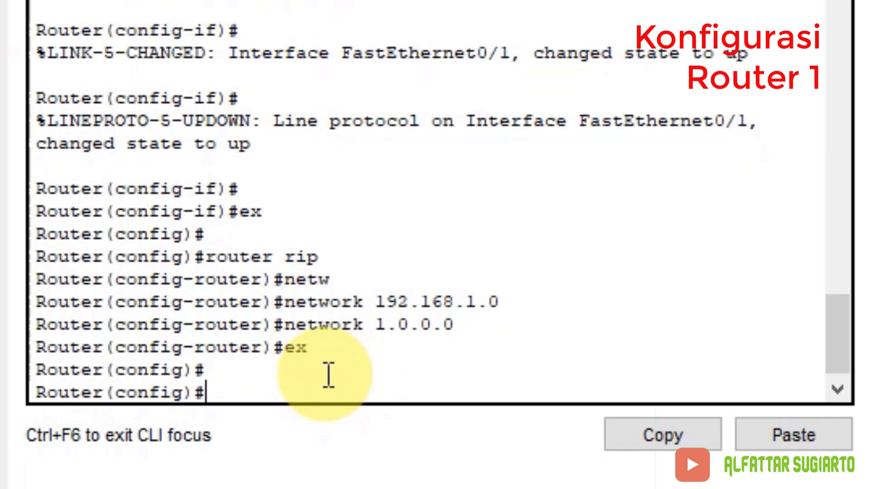
# Step: Create VoIP dial peer 1 on Router0 with dial-peer voice 1 voip
pyautogui.write('dia')
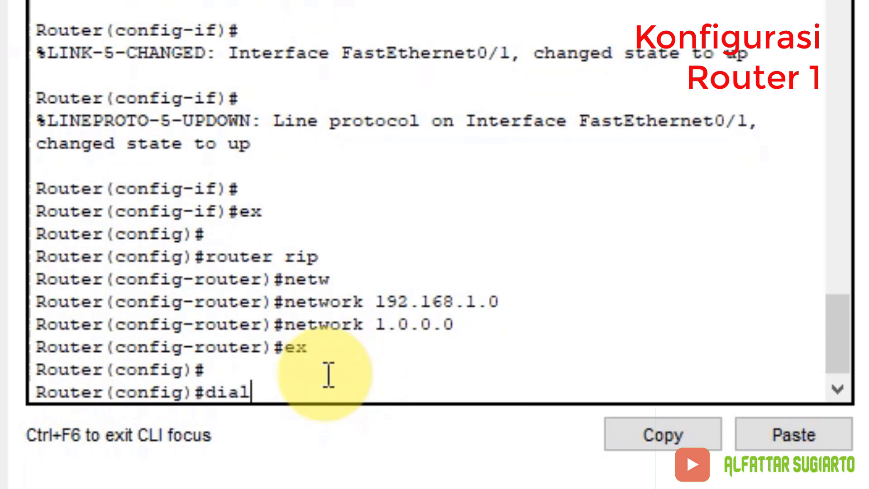
pyautogui.write('l')
pyautogui.press('Tab')
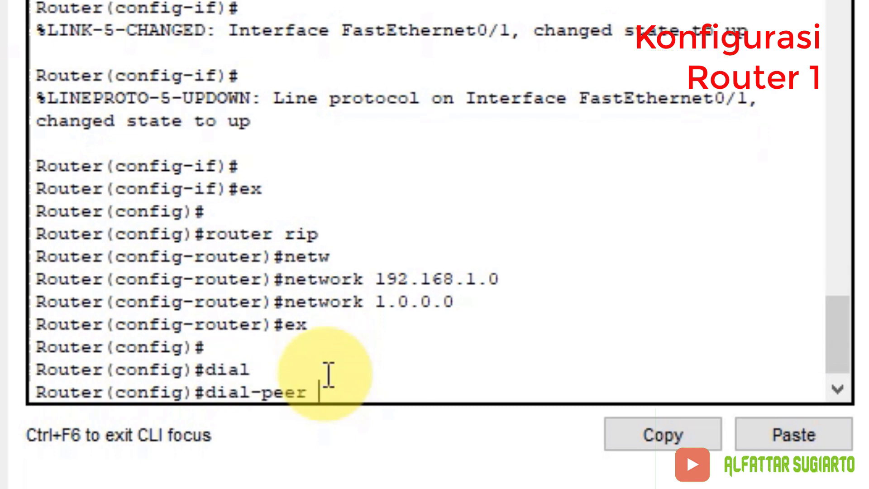
pyautogui.write('voice 1 voip')
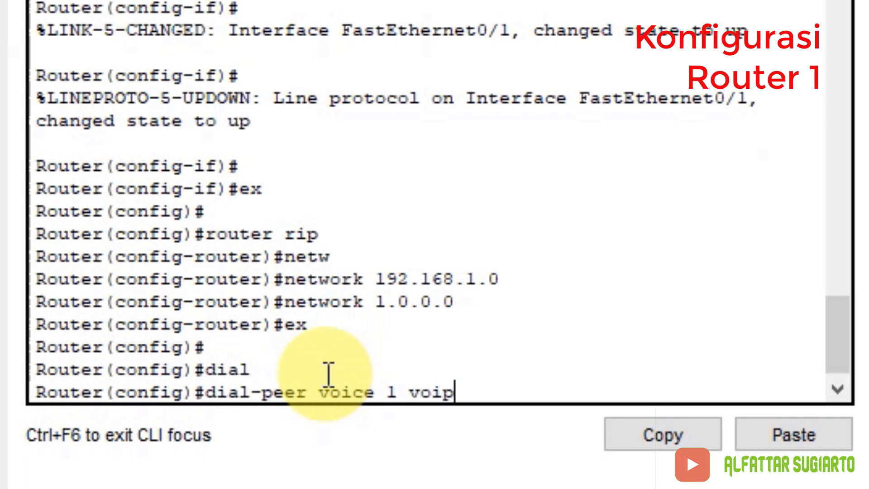
pyautogui.press('Return')
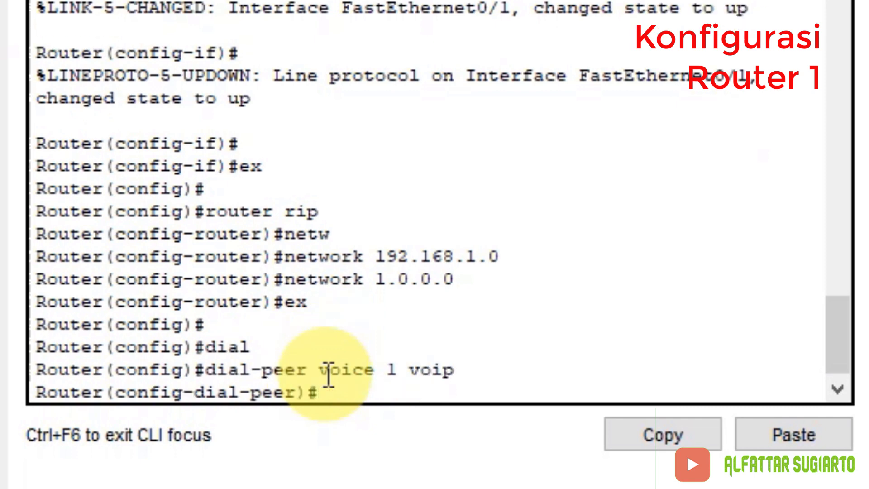
# Step: Set the destination pattern of Router0's VoIP dial peer 1 to 085. including the trailing dot wildcard
pyautogui.write('dest')
pyautogui.press('Tab')
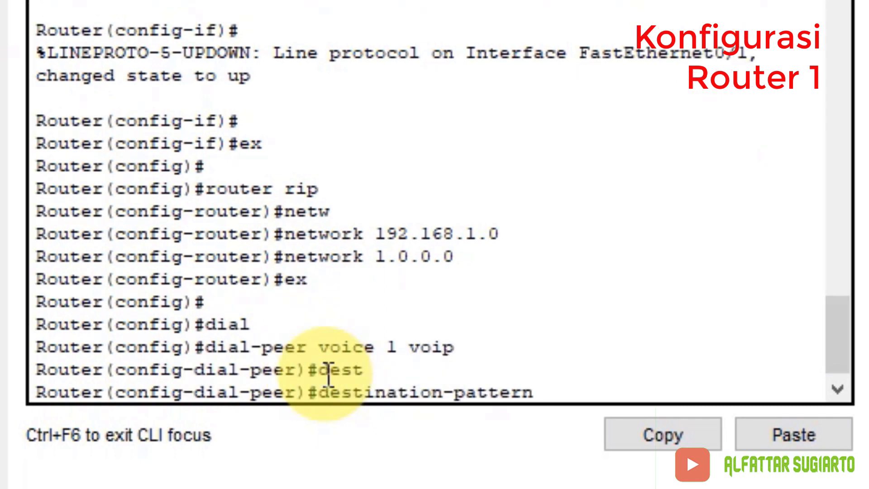
pyautogui.write('085')
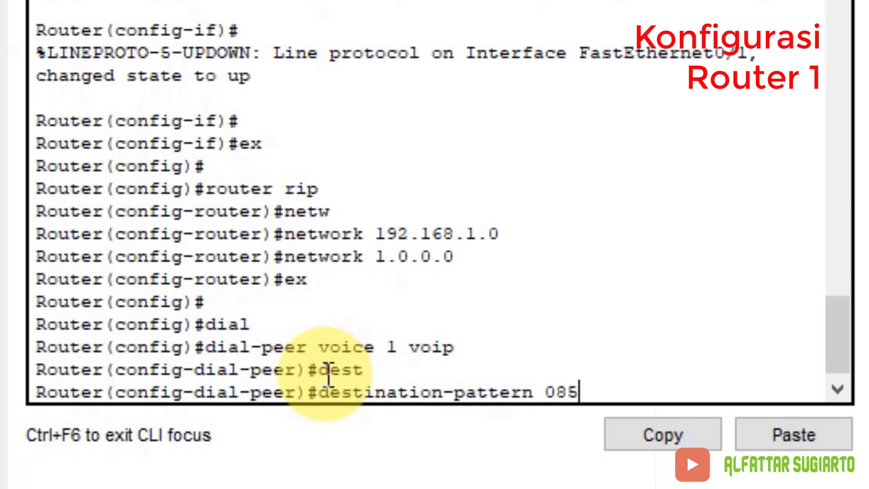
pyautogui.write('.')
pyautogui.press('Return')
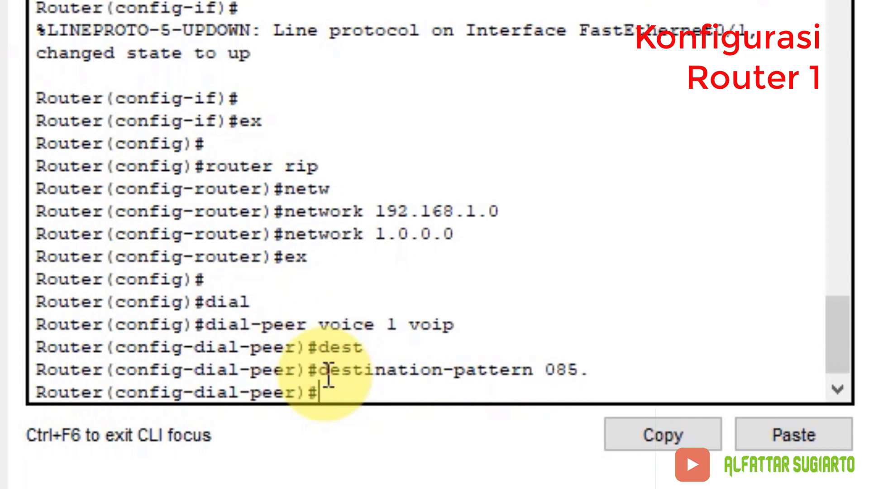
# Step: Set the session target of Router0's VoIP dial peer 1 to ipv4:192.168.2.1 and exit to global configuration mode
pyautogui.write('ses')
pyautogui.press('Tab')
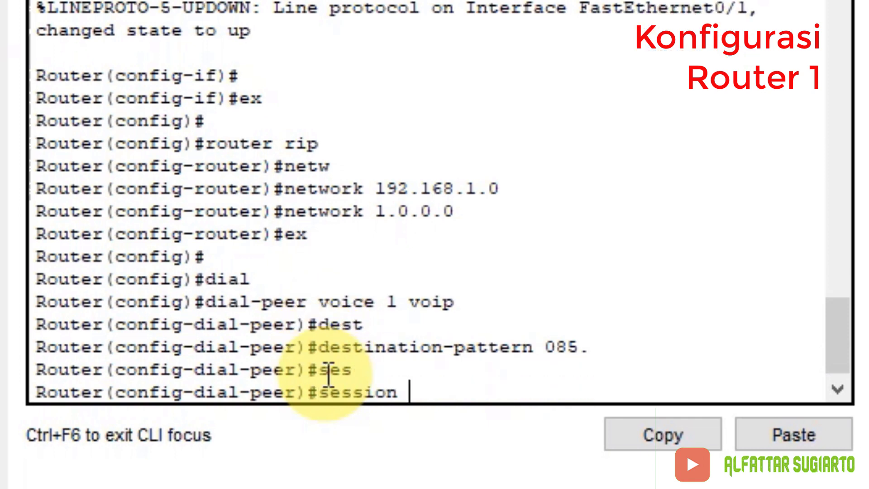
pyautogui.write('target')
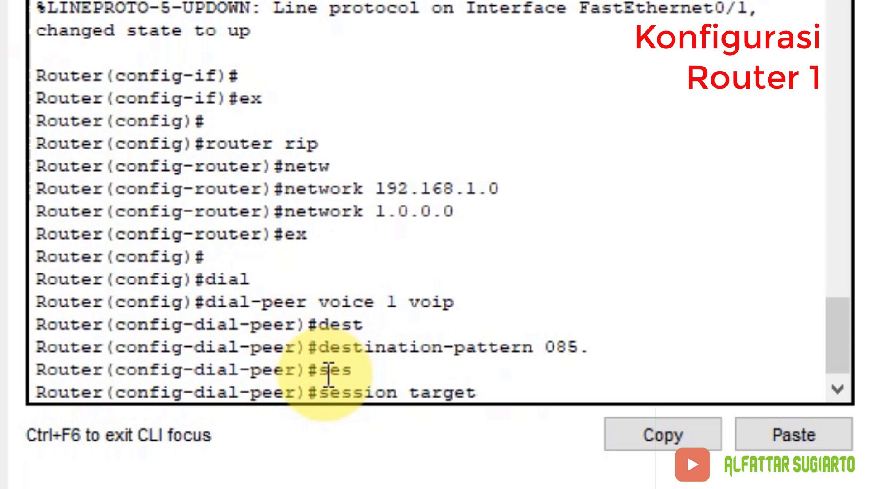
pyautogui.write(' ipv4:')
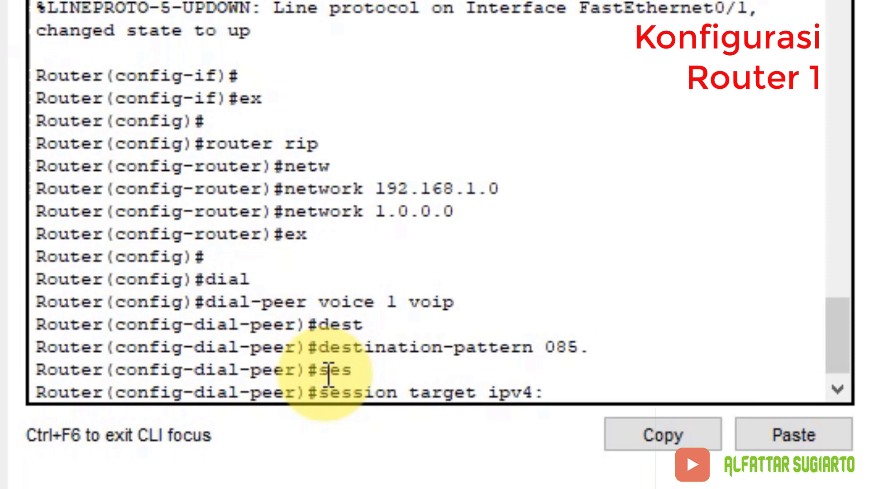
pyautogui.write('192.168')
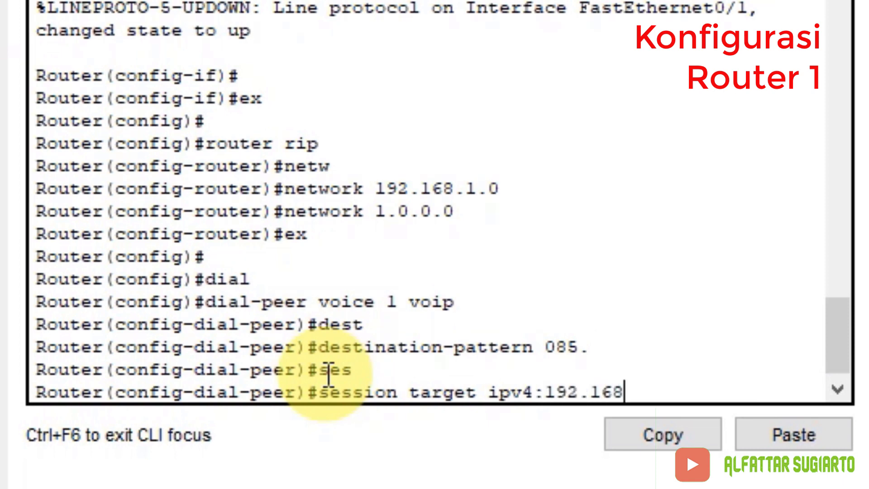
pyautogui.write('.2.1')
pyautogui.press('Return')
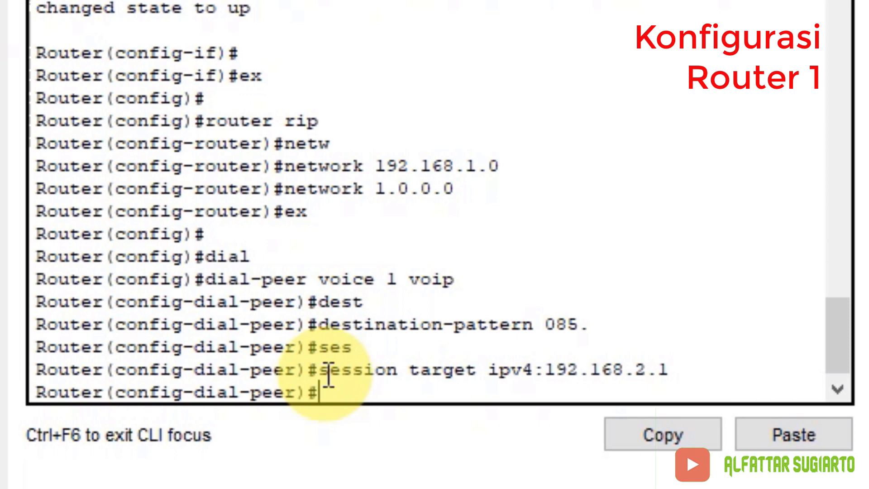
pyautogui.press('Return')
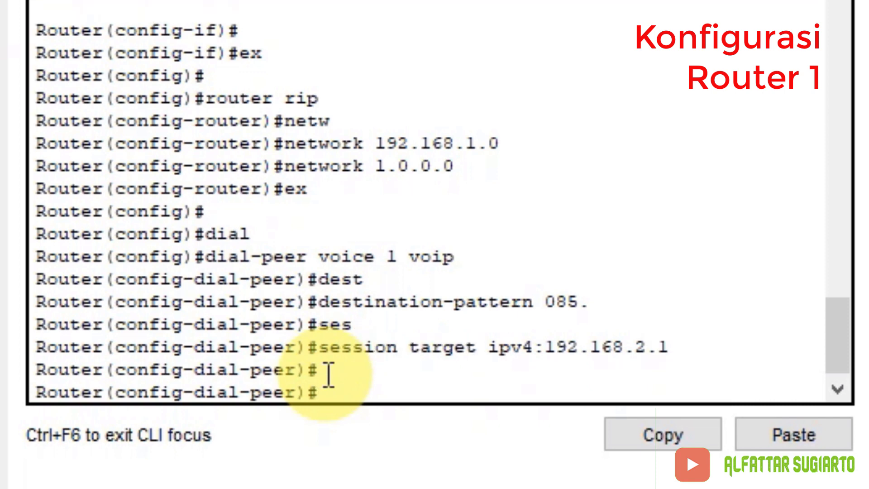
pyautogui.write('ex')
pyautogui.press('Return')
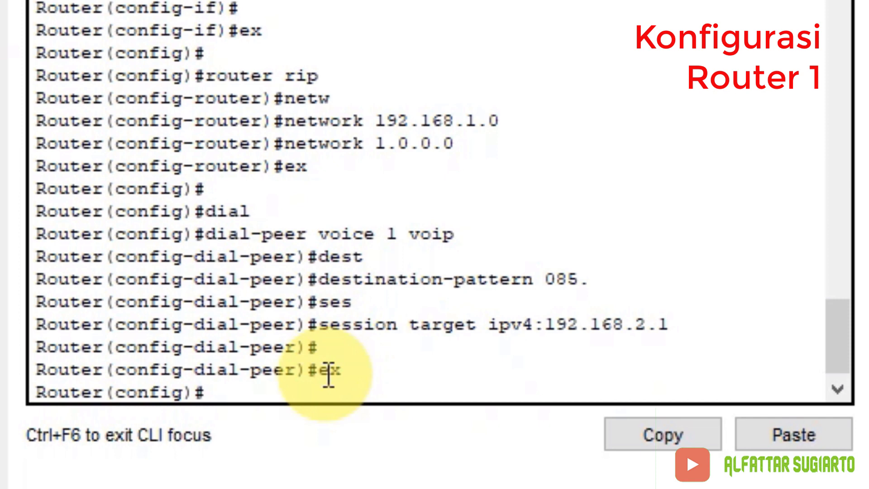
# Step: Create VoIP dial peer 2 on Router0 with dial-peer voice 2 voip
pyautogui.write('dial')
pyautogui.press('Tab')
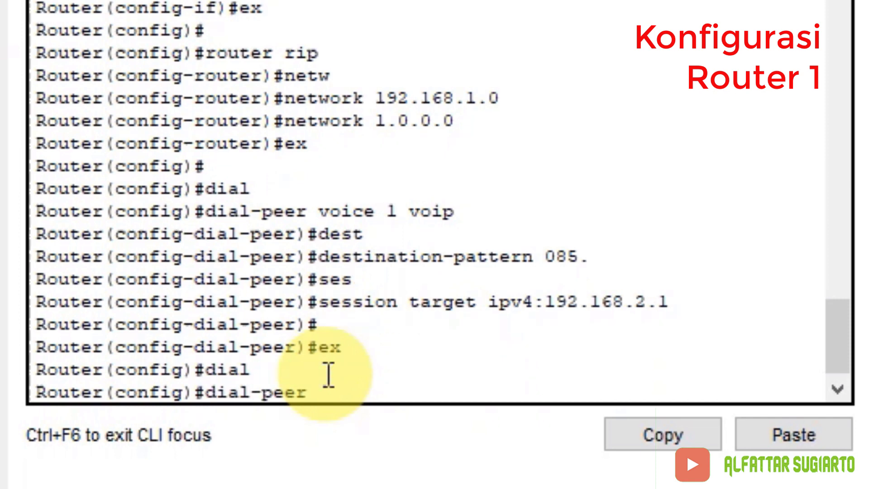
pyautogui.write('voi')
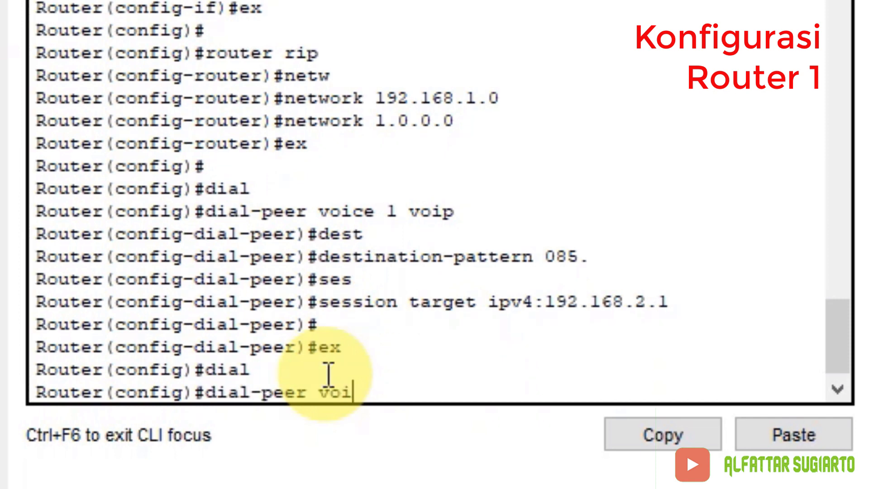
pyautogui.write('ce 2 voip')
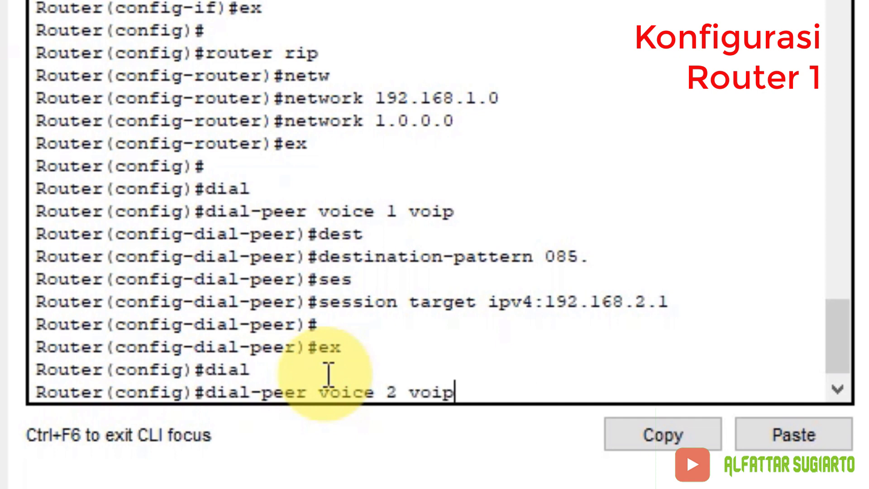
pyautogui.press('Return')
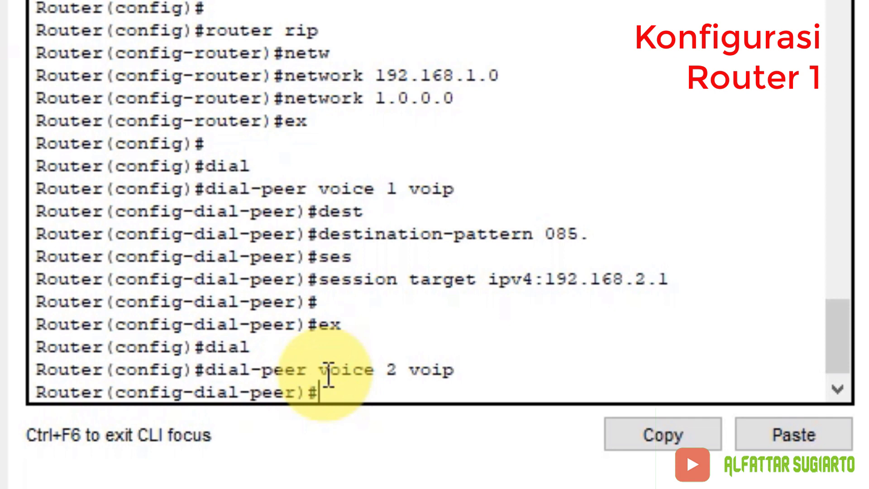
# Step: Set the destination pattern of Router0's VoIP dial peer 2 to 089. including the trailing dot wildcard
pyautogui.write('des')
pyautogui.press('Tab')
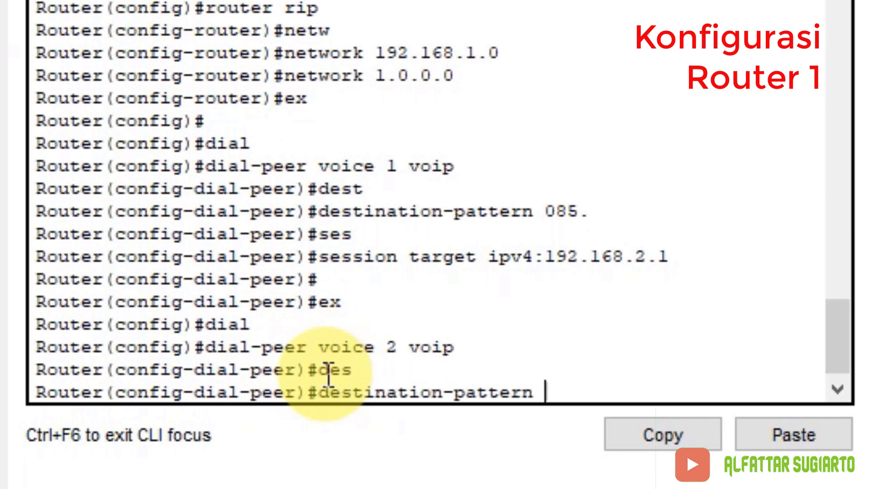
pyautogui.write('089.')
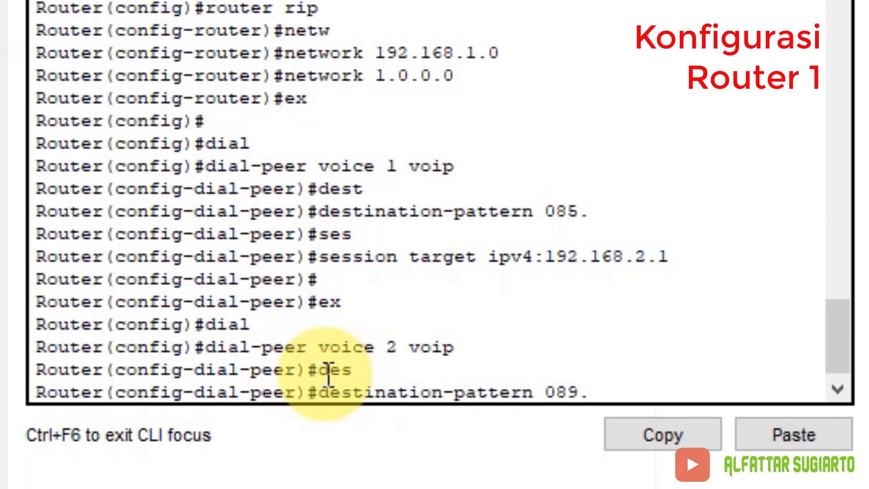
pyautogui.press('Return')
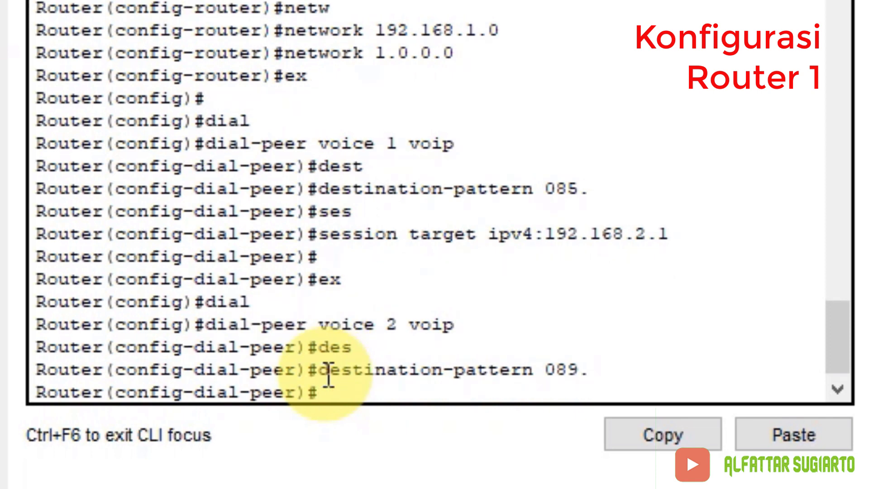
# Step: Set the session target of Router0's VoIP dial peer 2 to ipv4:192.168.3.1 and exit to global configuration mode
pyautogui.write('ses')
pyautogui.press('Tab')
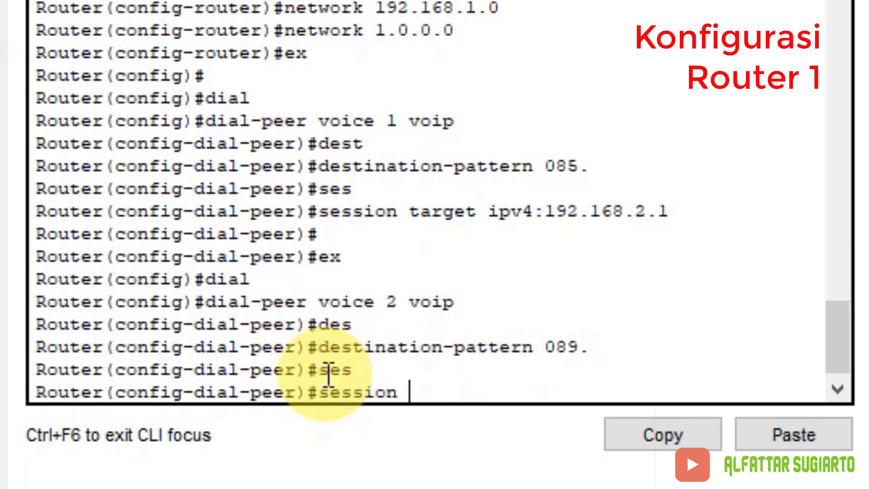
pyautogui.write('tage')
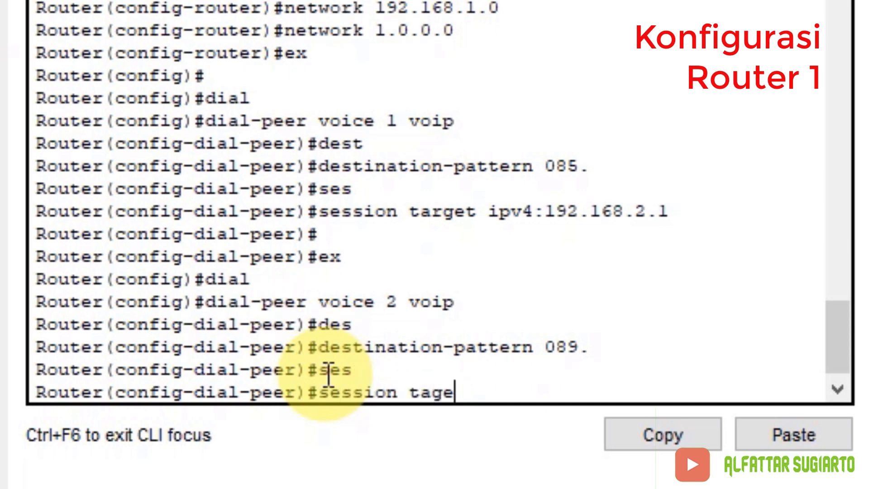
pyautogui.press('BackSpace')
pyautogui.press('BackSpace')
pyautogui.write('rger')
pyautogui.press('BackSpace')
pyautogui.write('t')
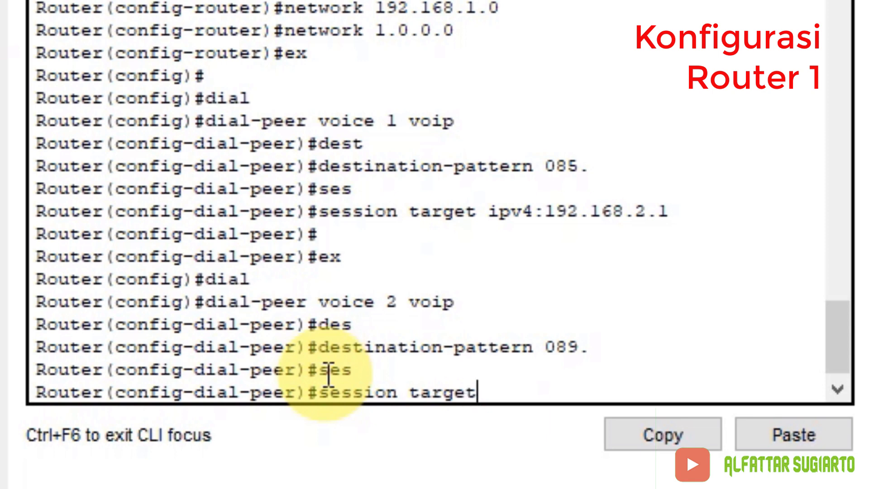
pyautogui.write(' ip')
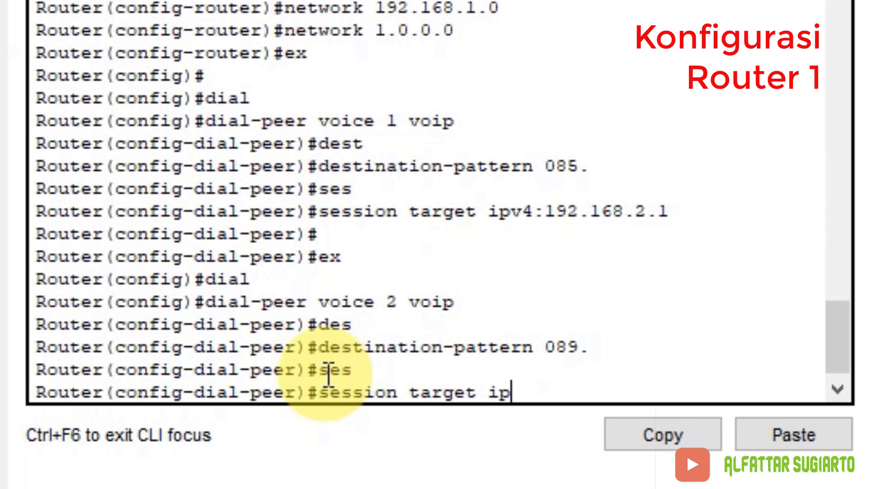
pyautogui.write('v4:192.1')
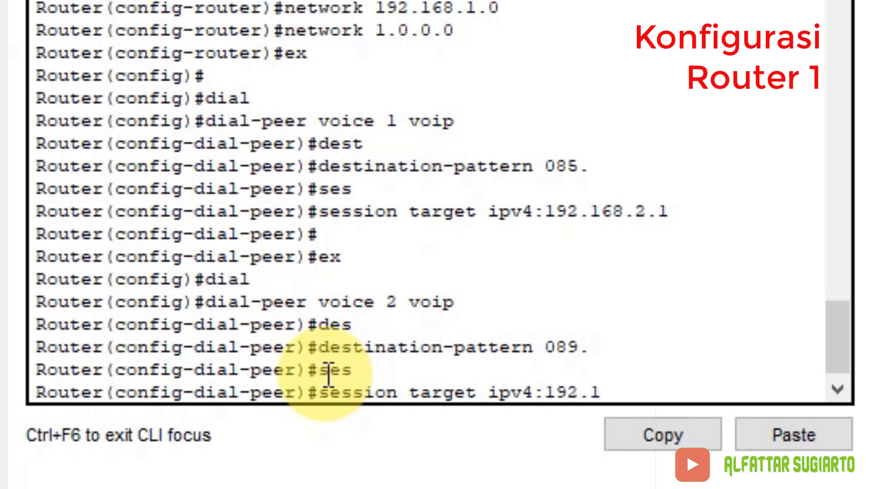
pyautogui.write('68.3.1')
pyautogui.press('Return')
pyautogui.press('Return')
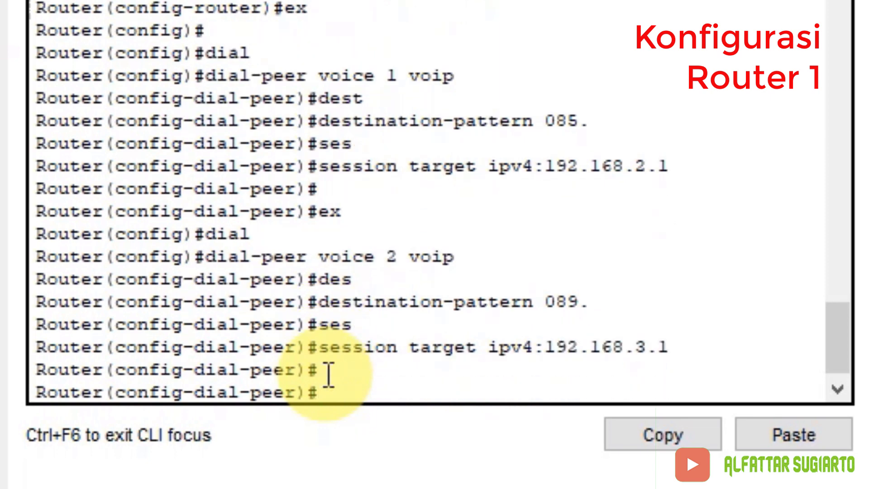
pyautogui.write('ex')
pyautogui.press('Return')
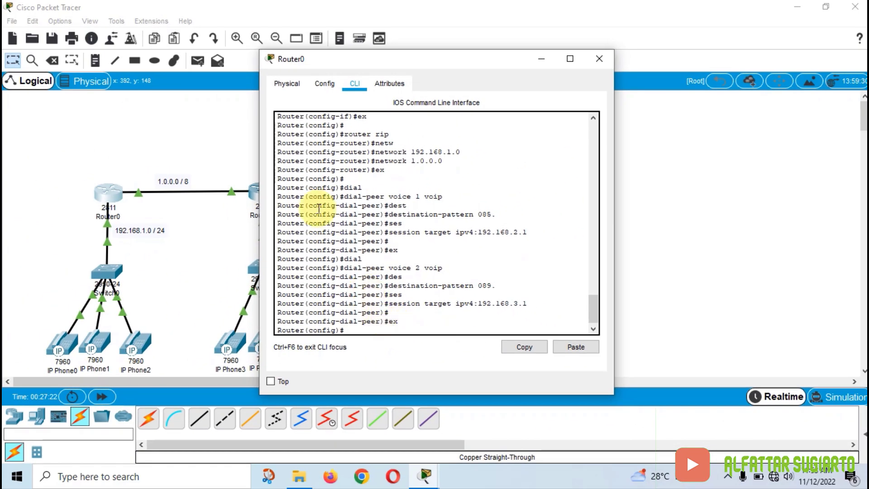
# Step: Switch from Router0 to Router1's command line and start RIP routing there with router rip, advertising network 1.0.0.0
pyautogui.click(599, 59)
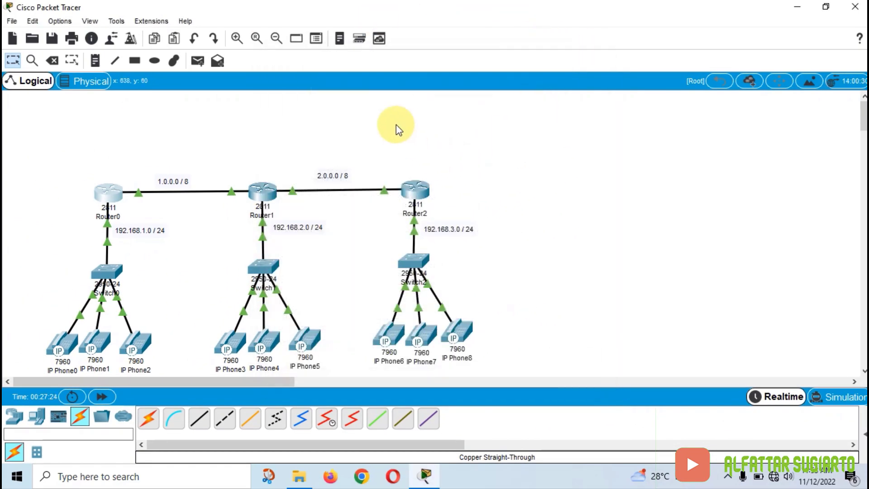
pyautogui.click(263, 195)
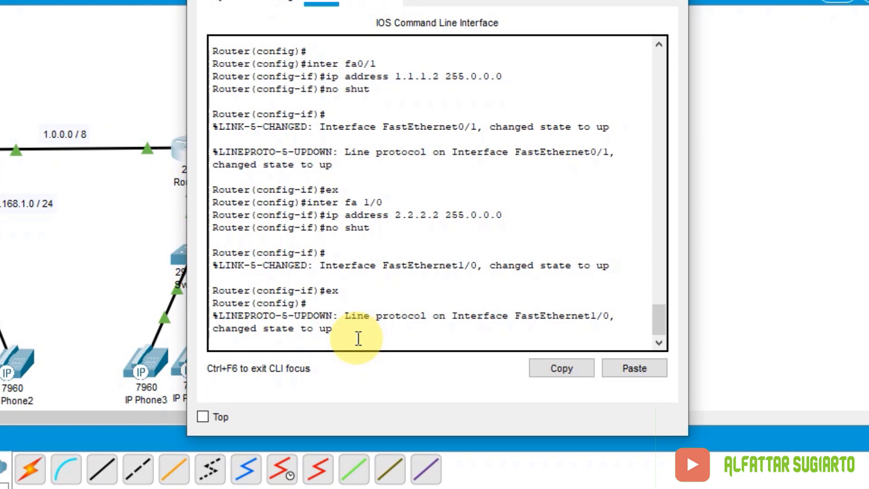
pyautogui.press('Return')
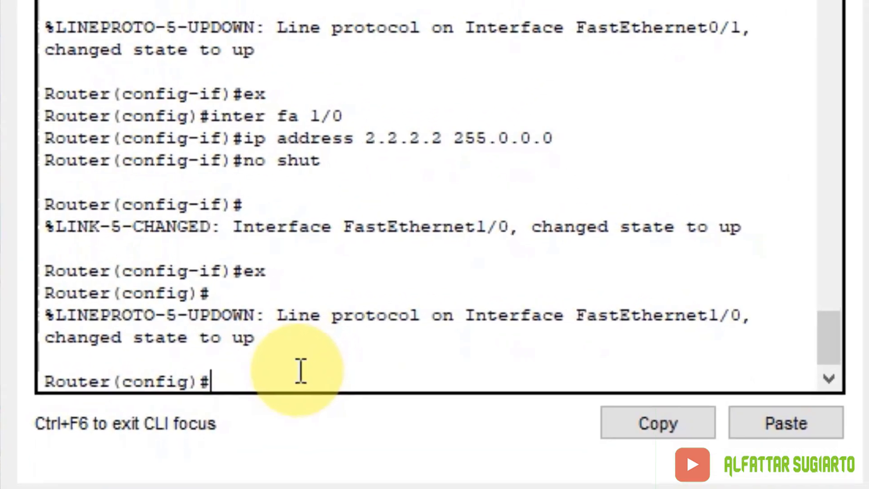
pyautogui.write('route')
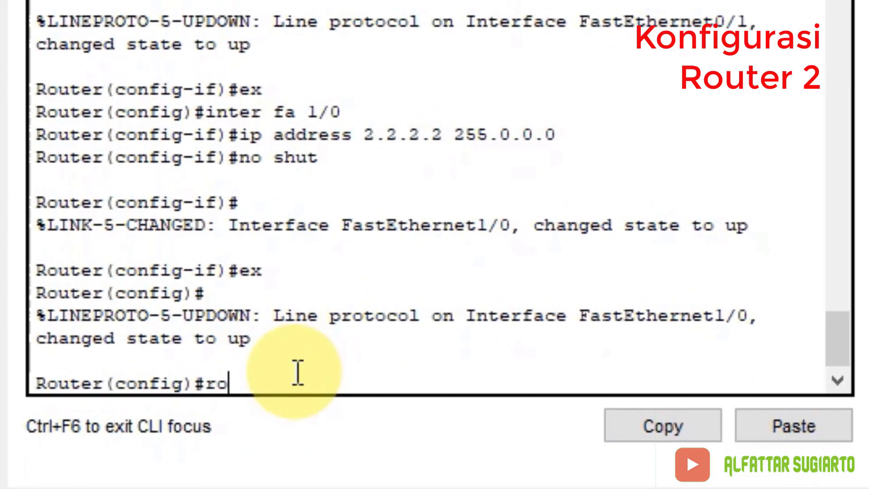
pyautogui.write('r rip')
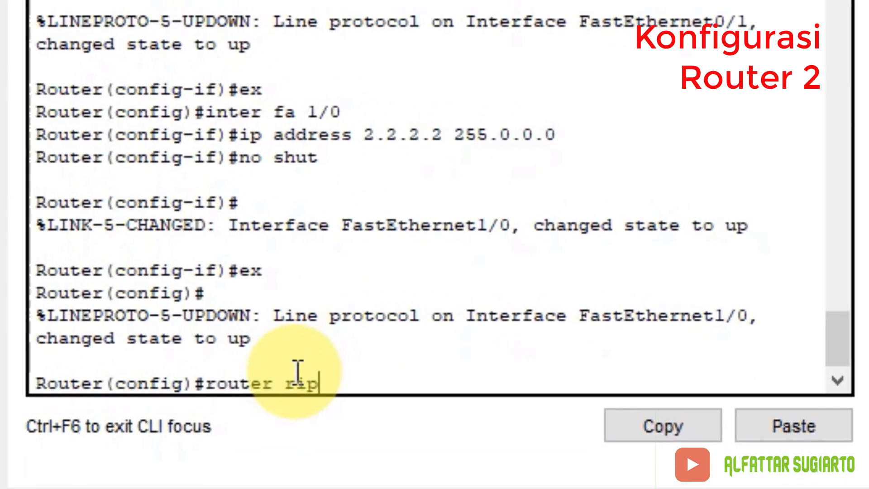
pyautogui.press('Return')
pyautogui.write('net')
pyautogui.press('Tab')
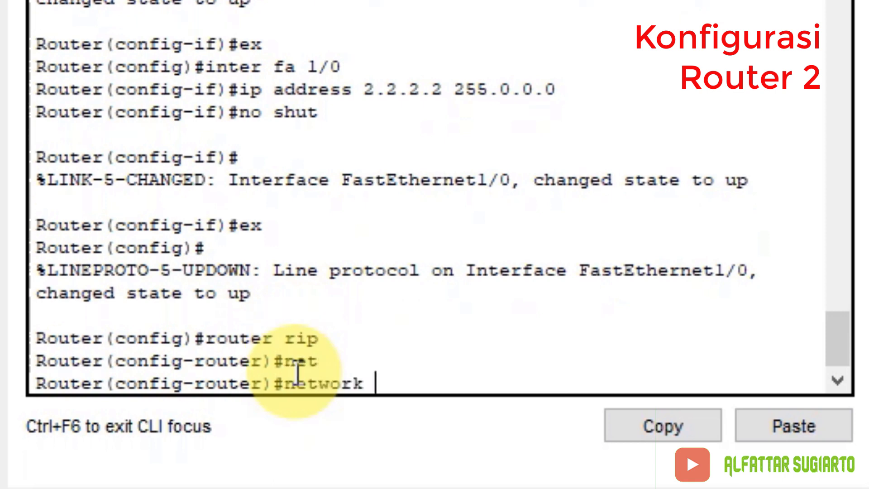
pyautogui.write('1.0.0.0')
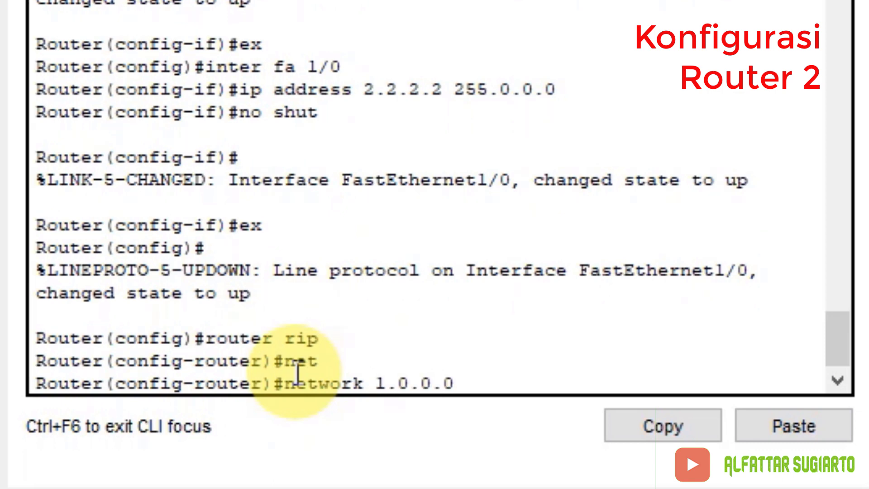
pyautogui.press('Return')
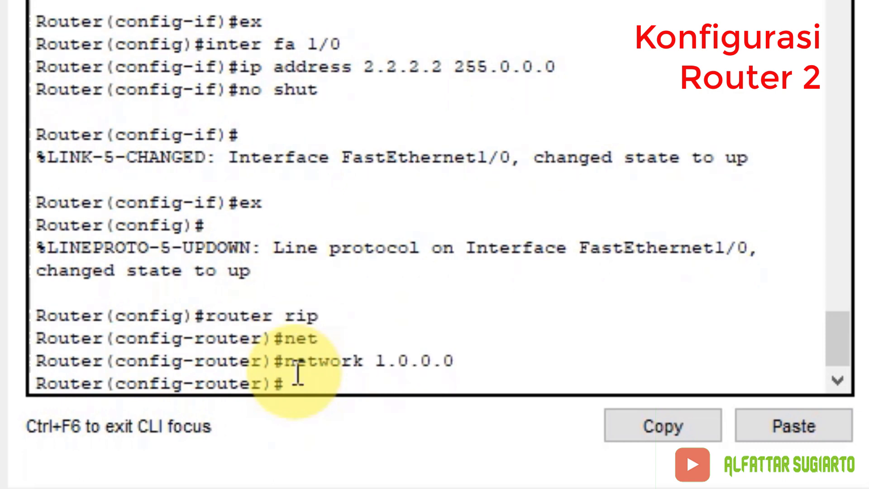
# Step: Add network 2.0.0.0 to Router1's RIP configuration by reusing and editing the previous network command
pyautogui.press('Up')
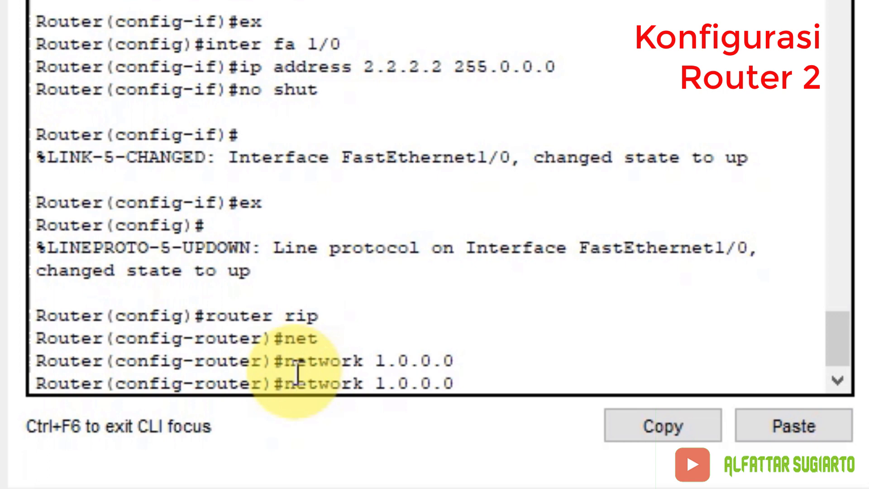
pyautogui.press('Left')
pyautogui.press('Left')
pyautogui.press('Left')
pyautogui.press('Left')
pyautogui.press('Left')
pyautogui.press('BackSpace')
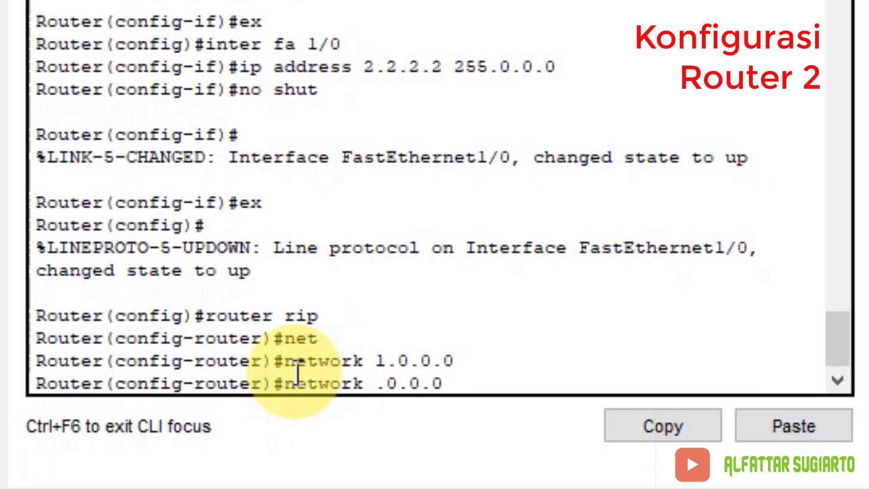
pyautogui.write('2')
pyautogui.press('Return')
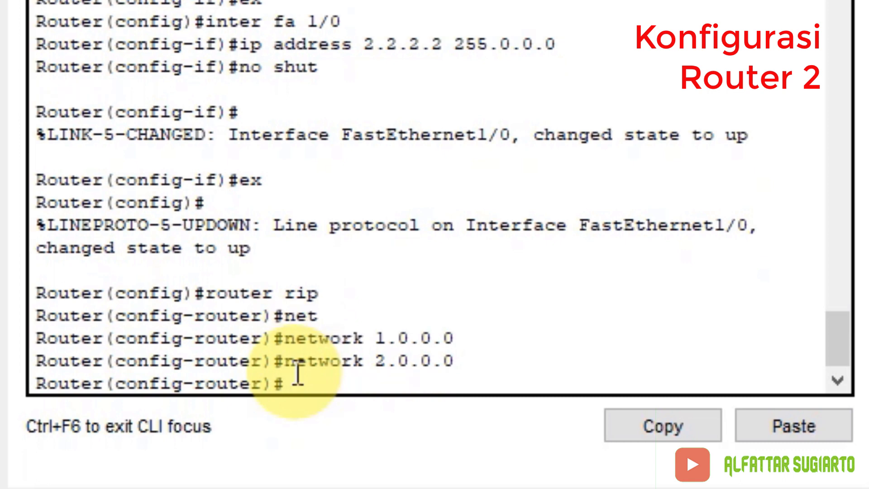
# Step: Add network 192.168.2.0 to Router1's RIP configuration and exit to global configuration mode
pyautogui.press('Up')
pyautogui.press('BackSpace')
pyautogui.press('BackSpace')
pyautogui.press('BackSpace')
pyautogui.press('BackSpace')
pyautogui.press('BackSpace')
pyautogui.press('BackSpace')
pyautogui.press('BackSpace')
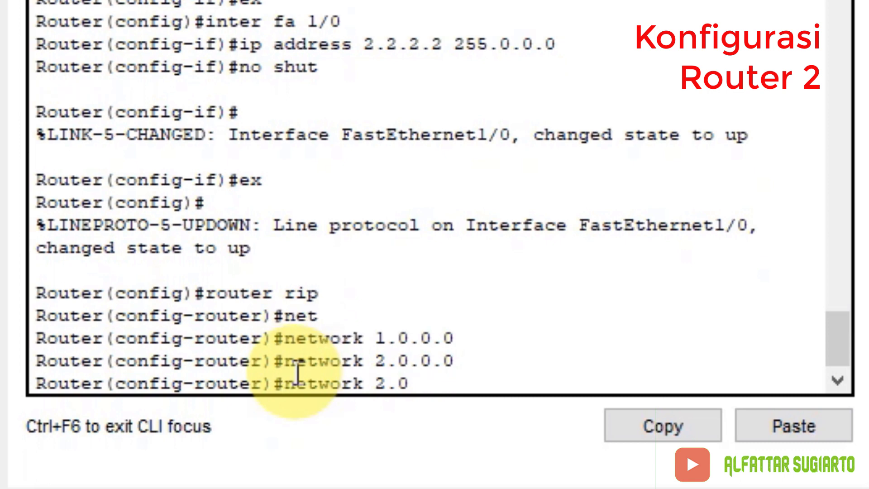
pyautogui.write('192.16')
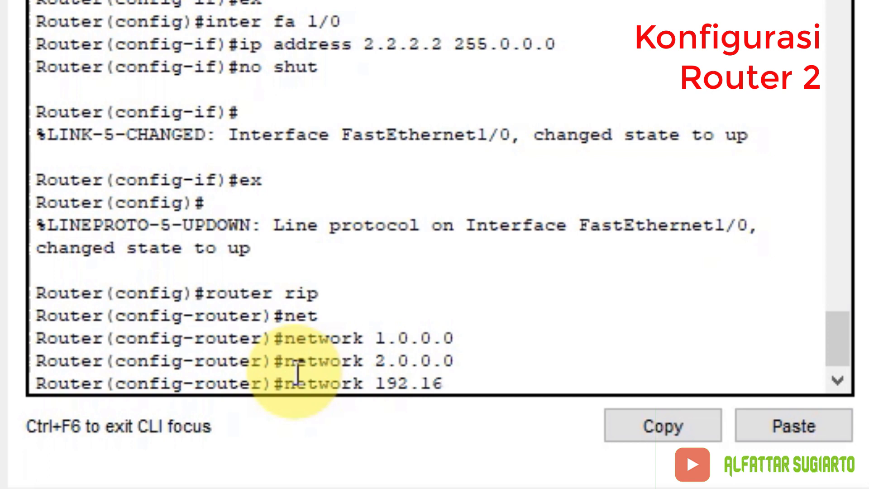
pyautogui.write('8.2.0')
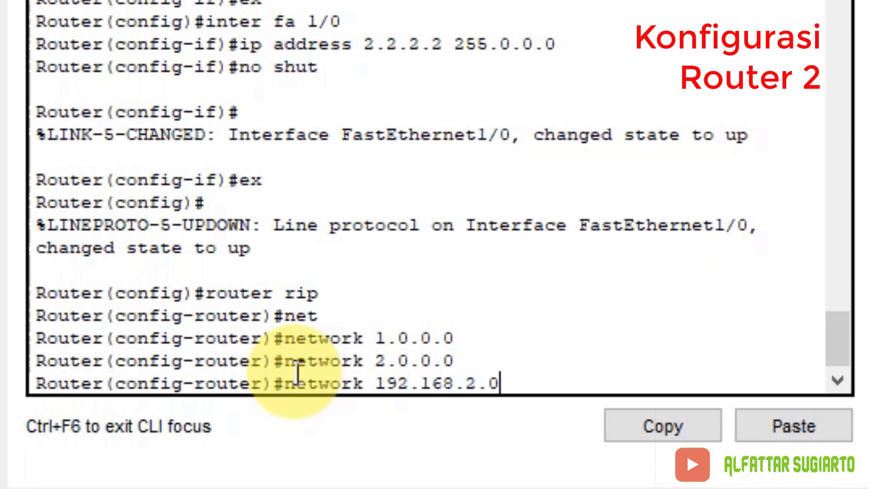
pyautogui.press('Return')
pyautogui.write('ex')
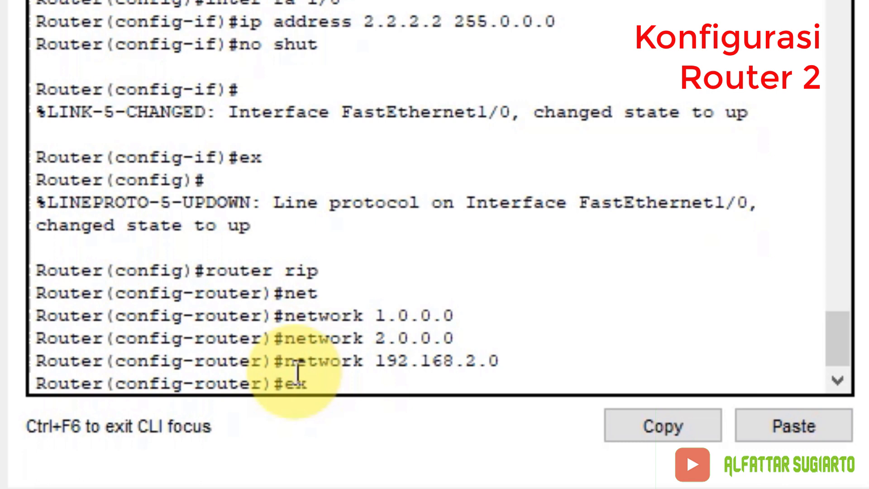
pyautogui.press('Return')
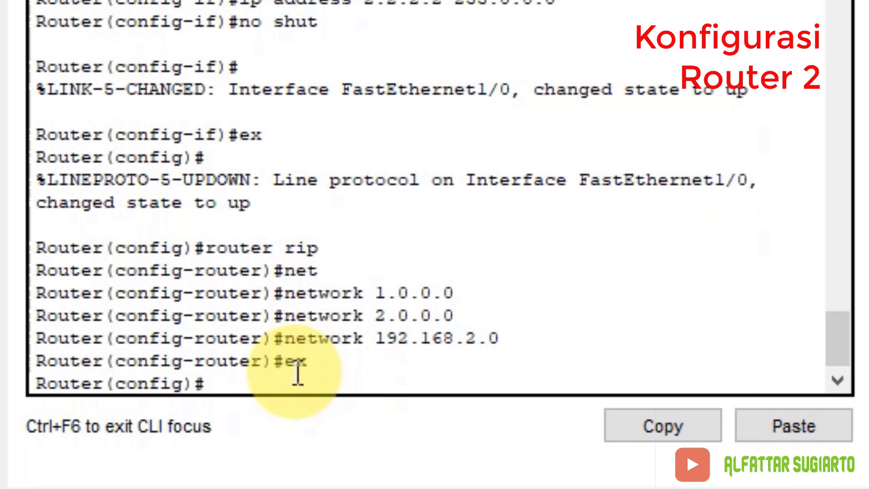
# Step: Create VoIP dial peer 3 on Router1 with destination pattern 081. including the trailing dot wildcard
pyautogui.press('Return')
pyautogui.write('dial')
pyautogui.press('Tab')
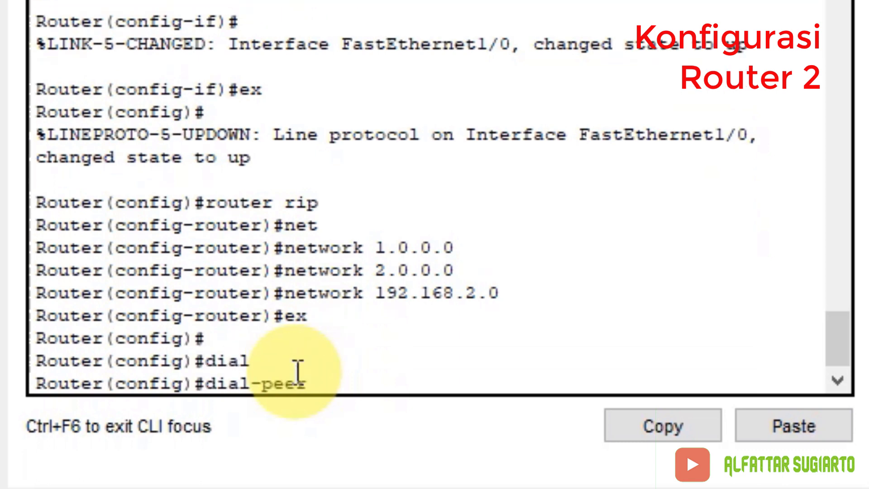
pyautogui.write('voice ')
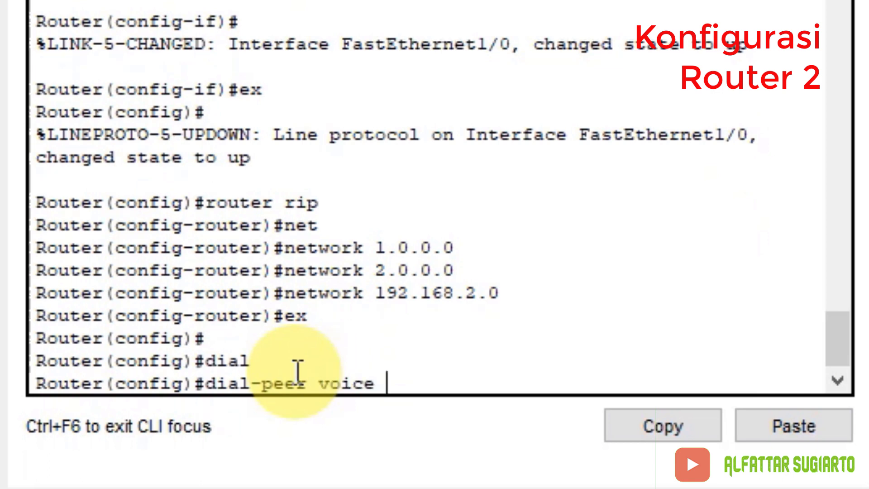
pyautogui.write('3 voip')
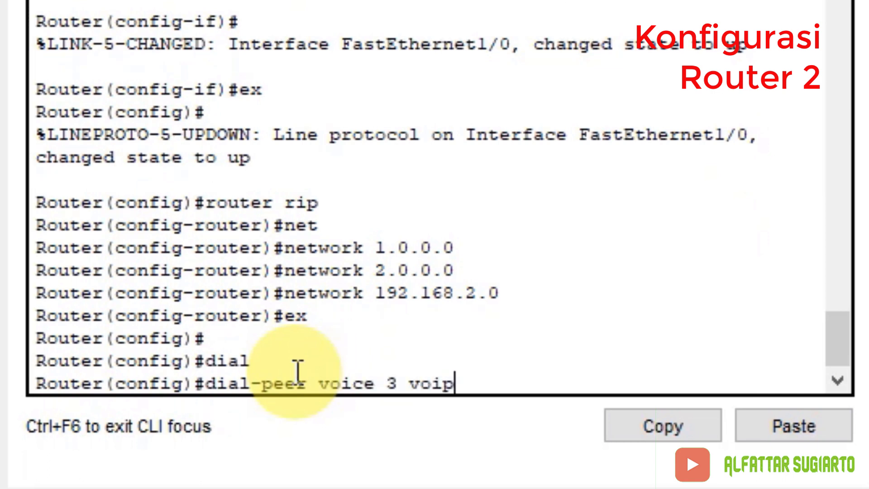
pyautogui.press('Return')
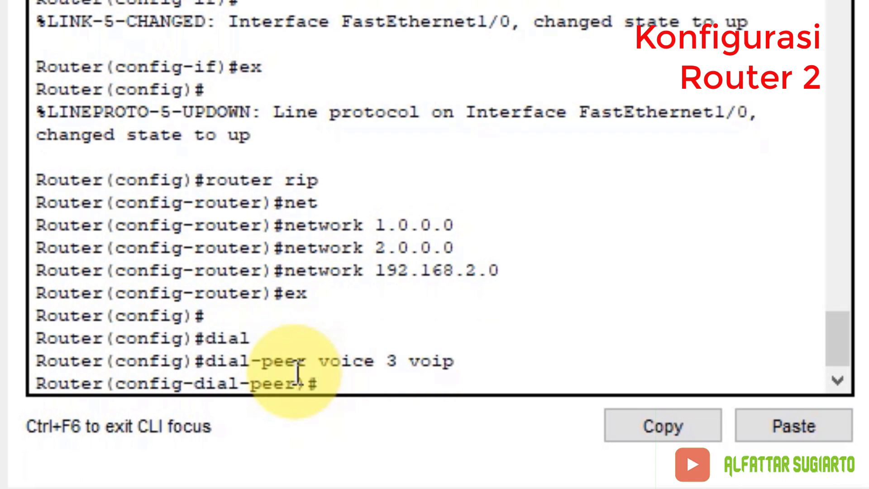
pyautogui.write('dest')
pyautogui.press('Tab')
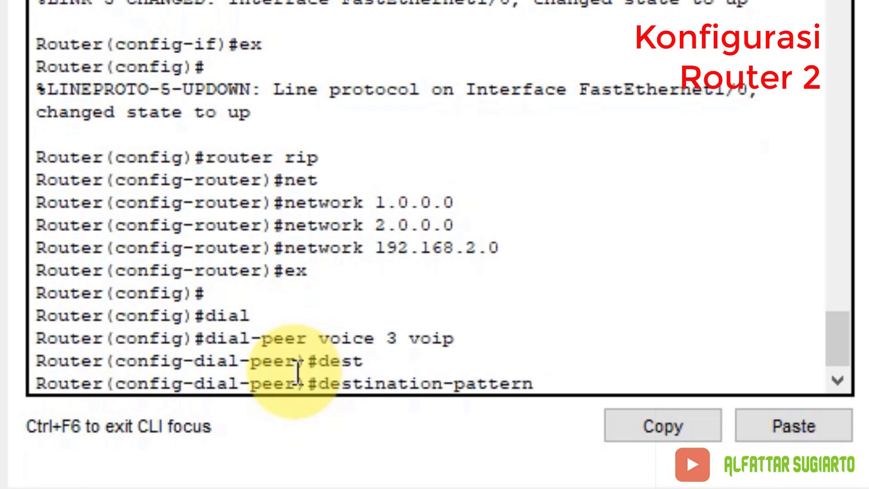
pyautogui.write('081.')
pyautogui.press('Return')
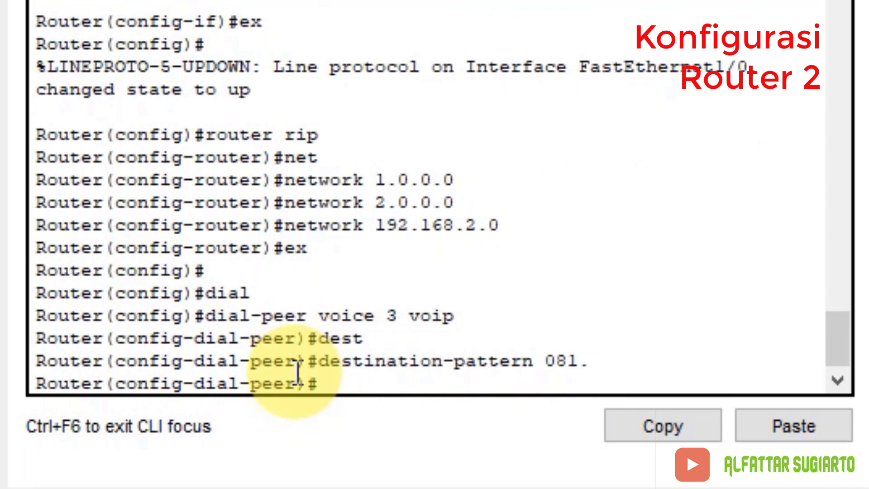
# Step: Set the session target of Router1's VoIP dial peer 3 to ipv4:192.168.1.1 and exit to global configuration mode
pyautogui.write('ses')
pyautogui.press('Tab')
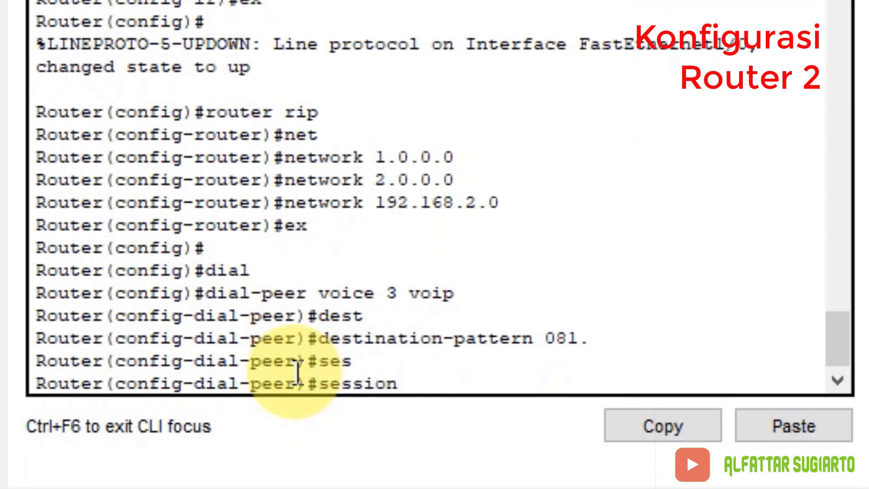
pyautogui.write('targer')
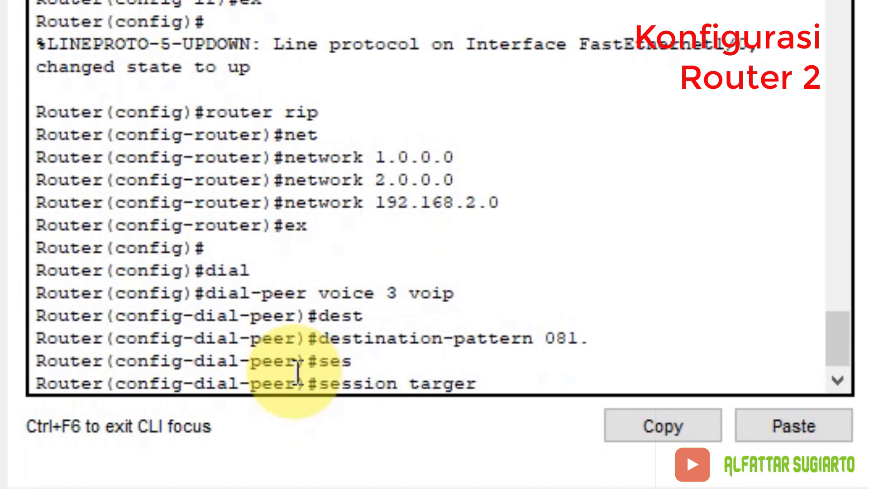
pyautogui.press('BackSpace')
pyautogui.write('t ipv4')
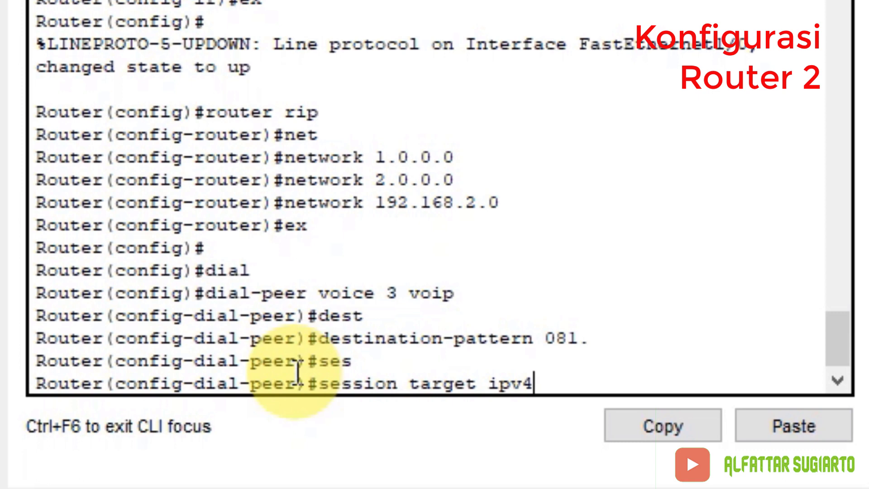
pyautogui.write(':08')
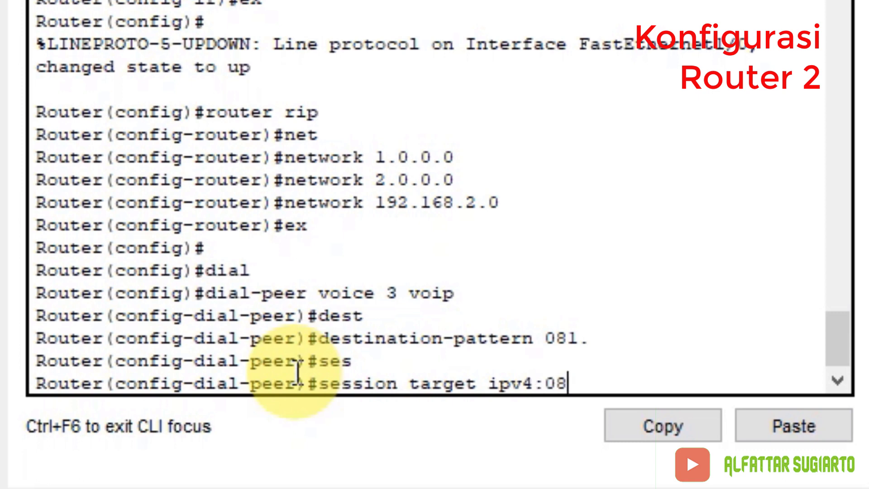
pyautogui.press('BackSpace')
pyautogui.press('BackSpace')
pyautogui.write('192.168')
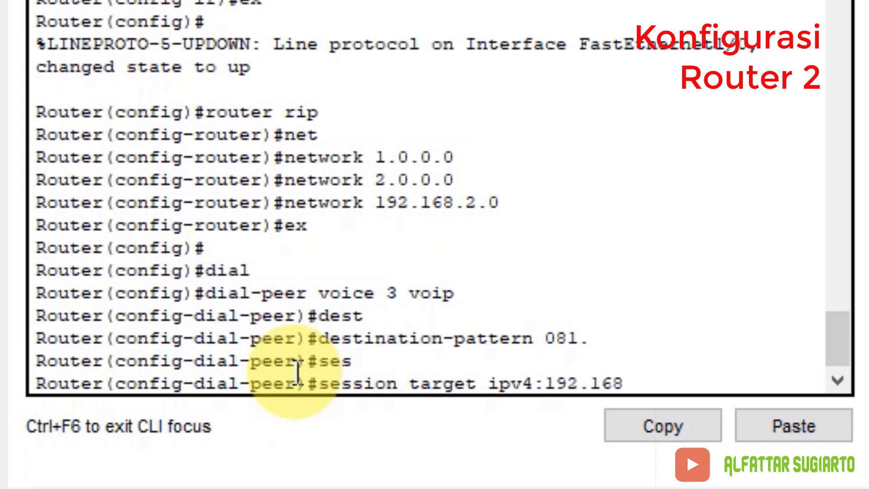
pyautogui.write('.1.1')
pyautogui.press('Return')
pyautogui.write('ex')
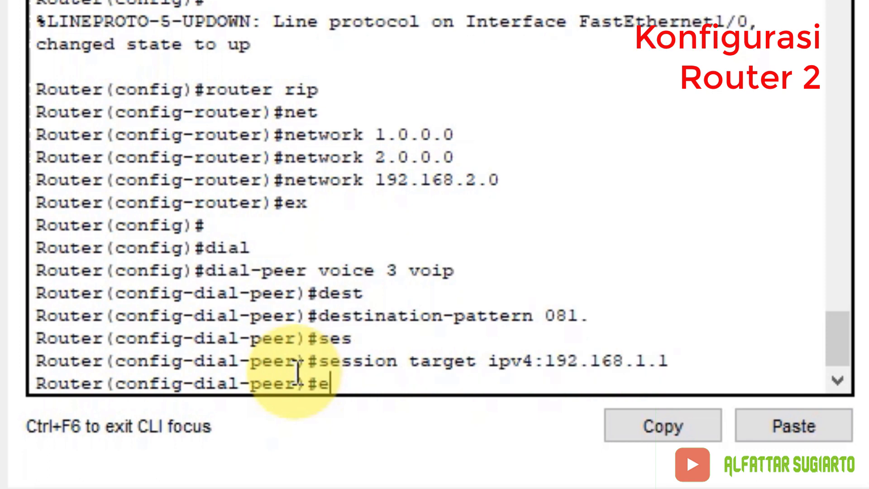
pyautogui.press('Return')
pyautogui.press('Return')
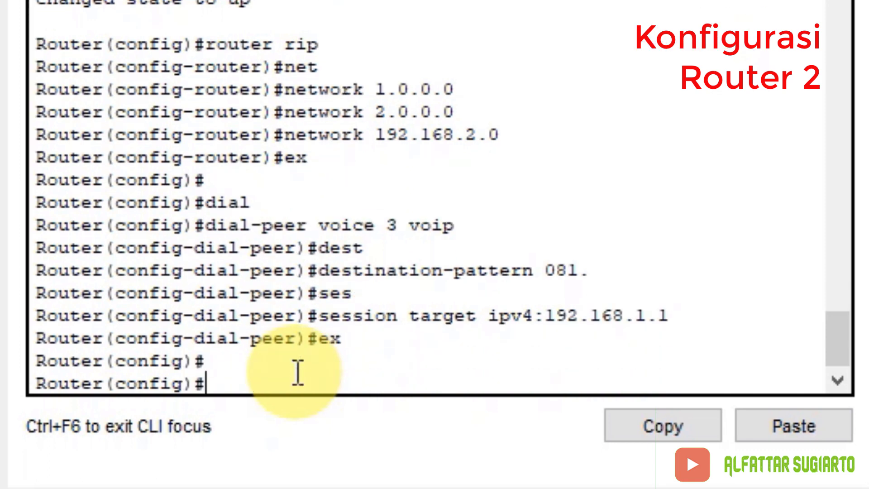
# Step: Create VoIP dial peer 4 on Router1 with destination pattern 089. including the trailing dot wildcard
pyautogui.write('dial')
pyautogui.press('Tab')
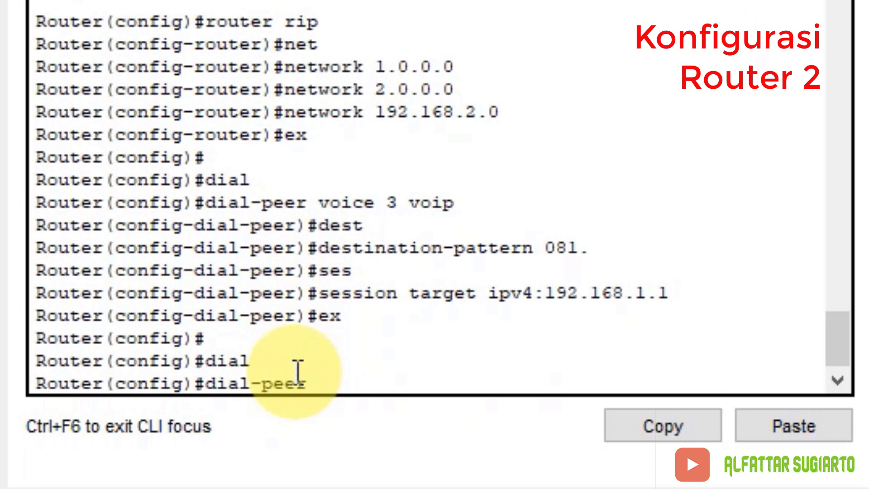
pyautogui.write('voice ')
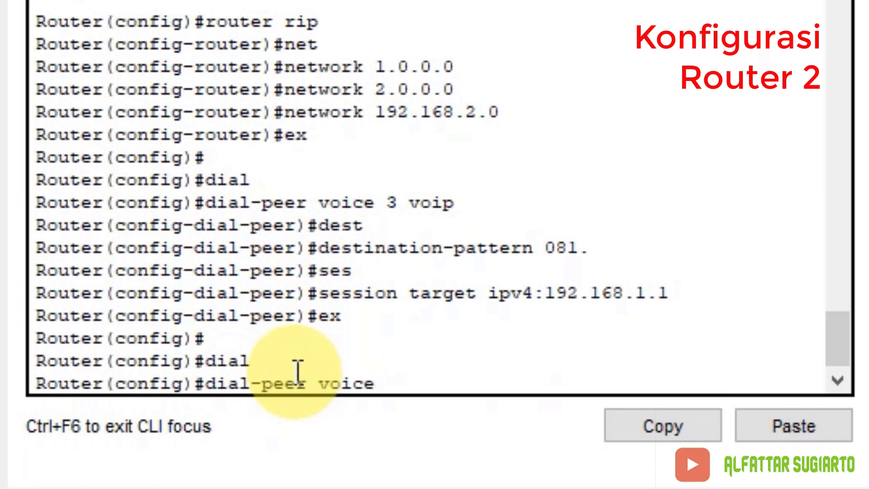
pyautogui.write('4')
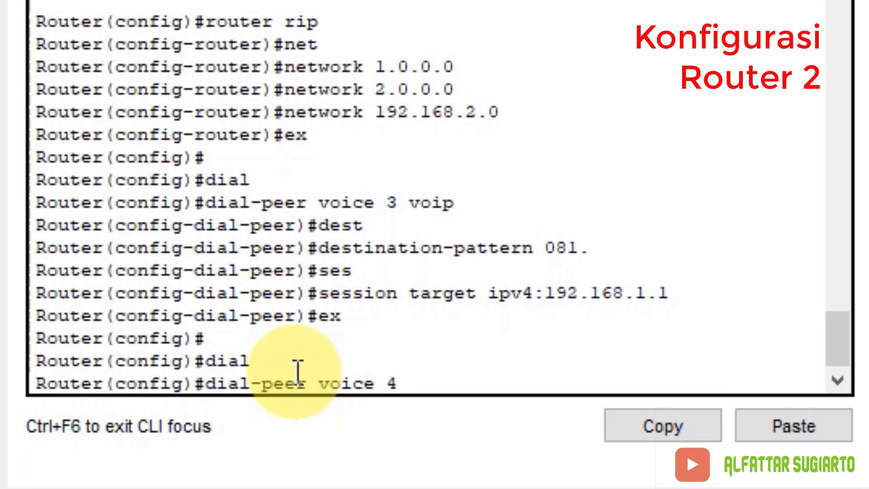
pyautogui.write(' voip')
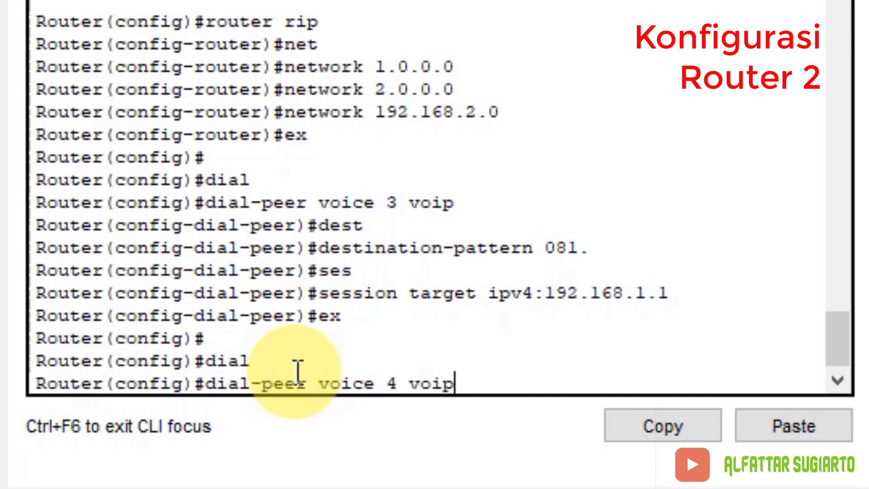
pyautogui.press('Return')
pyautogui.write('des')
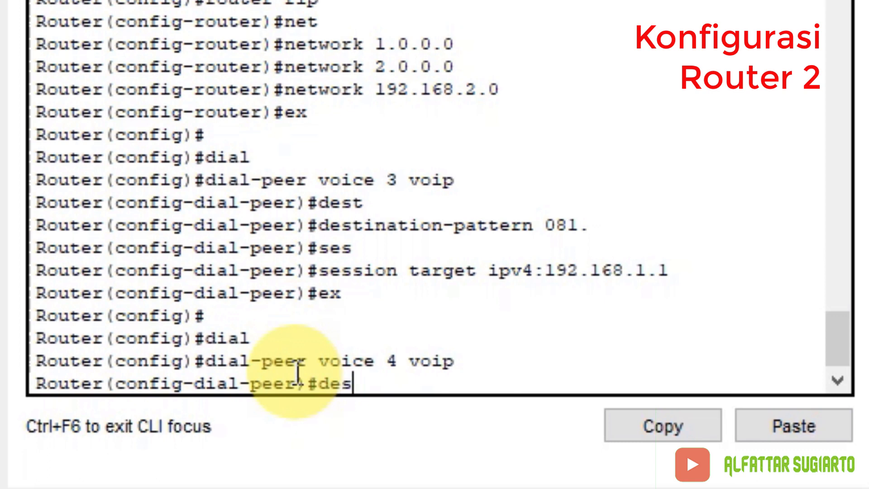
pyautogui.press('Tab')
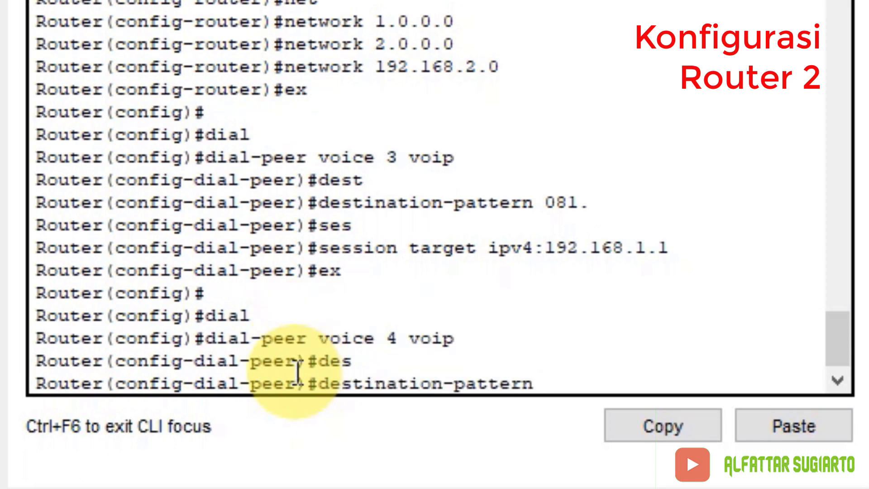
pyautogui.write('089.')
pyautogui.press('Return')
# Step: Set the session target of Router1's VoIP dial peer 4 to ipv4:192.168.3.1 and exit to global configuration mode
pyautogui.write('ses')
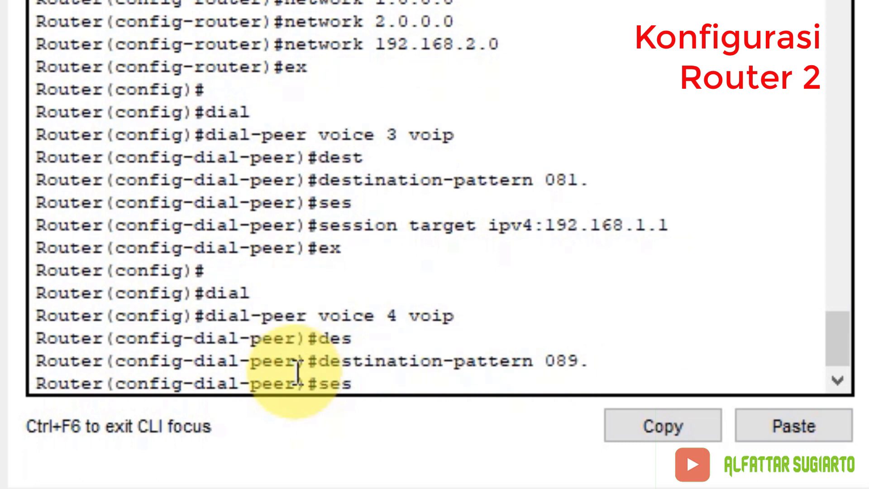
pyautogui.press('Tab')
pyautogui.write('target')
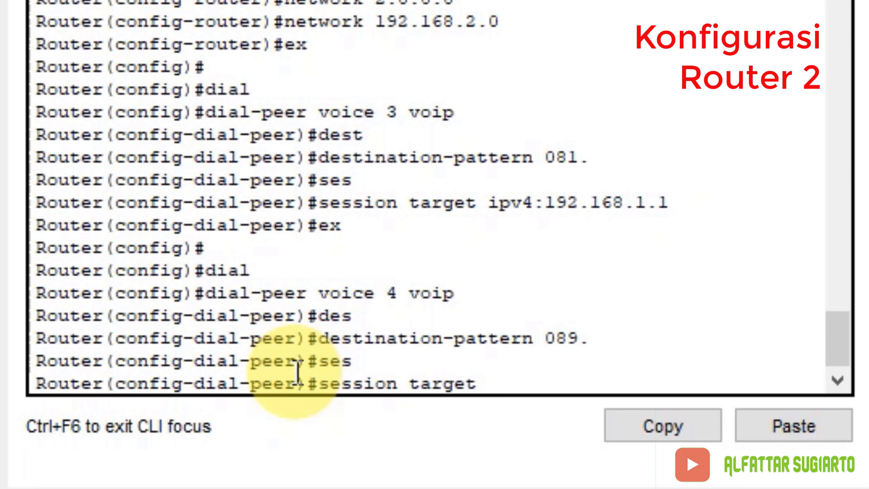
pyautogui.write(' ipv4:1')
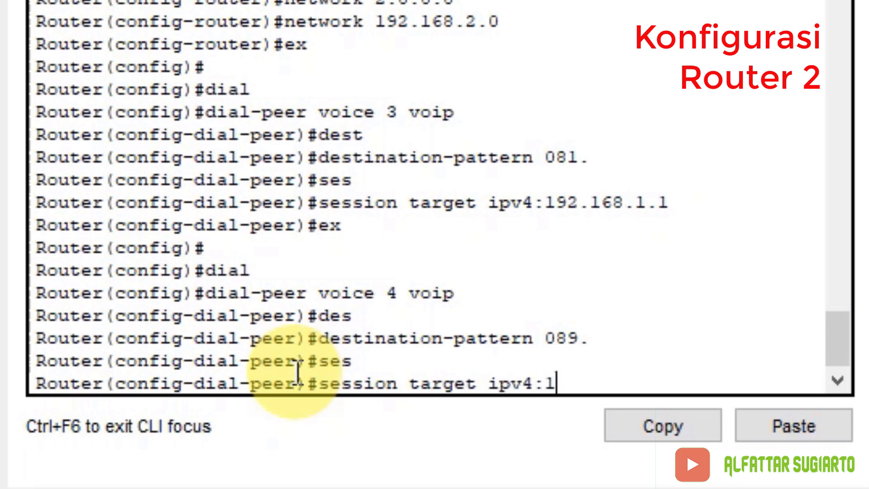
pyautogui.write('92.168')
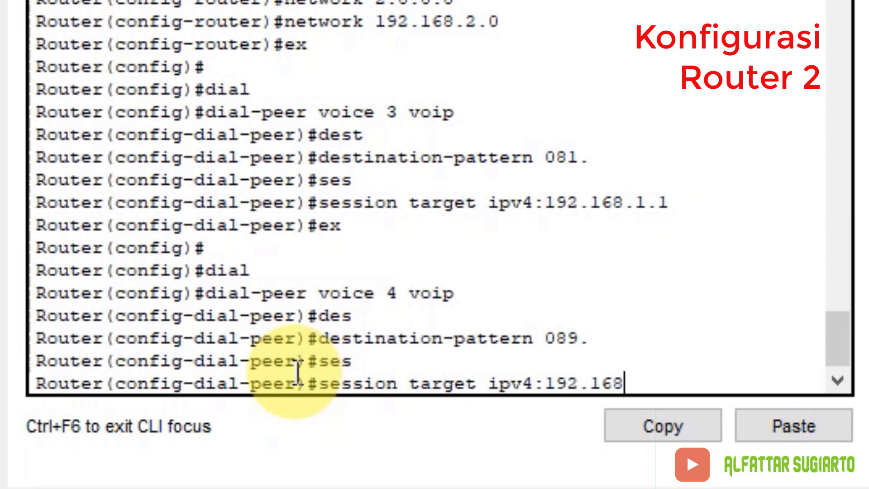
pyautogui.write('.3.1')
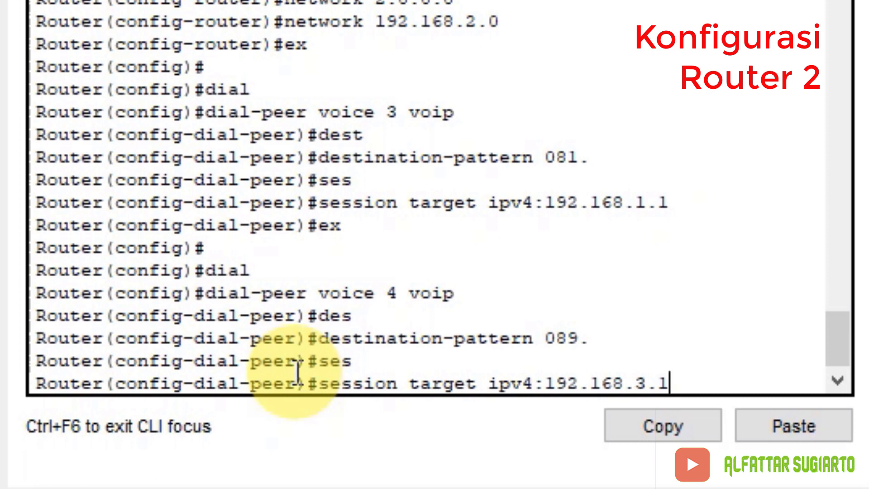
pyautogui.press('Return')
pyautogui.press('Return')
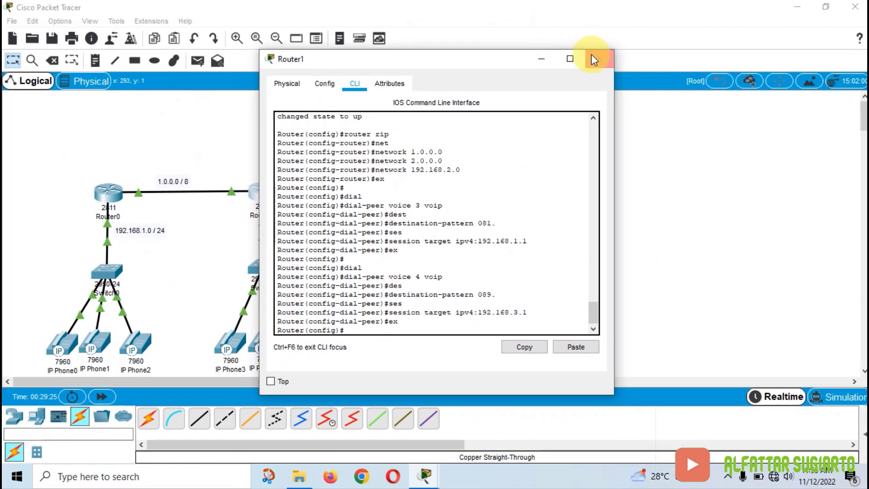
# Step: Switch from Router1's command line to Router2's and exit its interface configuration to global configuration mode
pyautogui.click(597, 59)
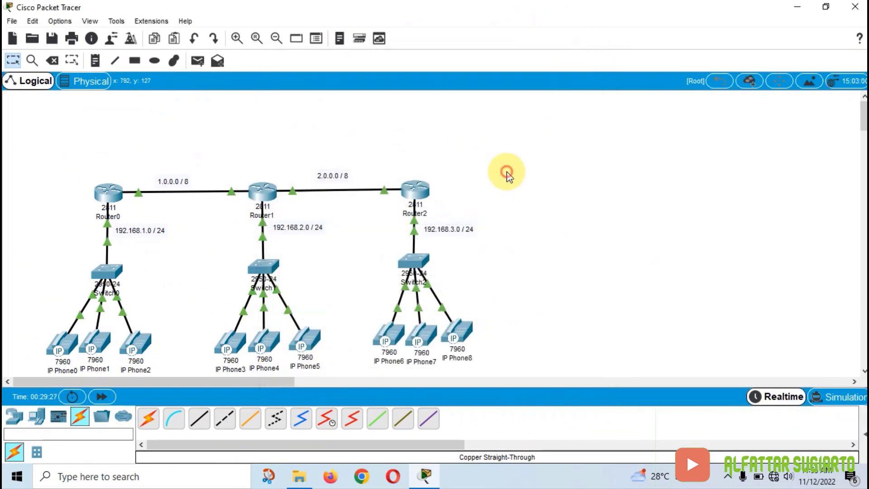
pyautogui.click(422, 192)
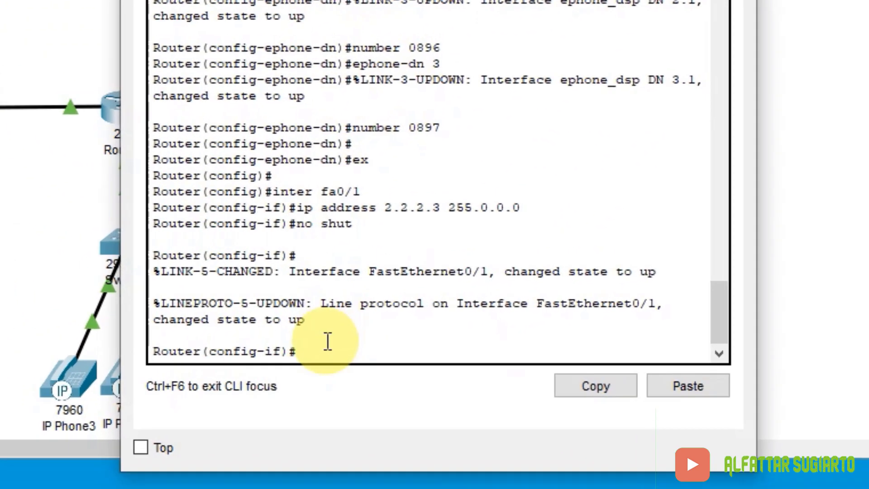
pyautogui.write('ex')
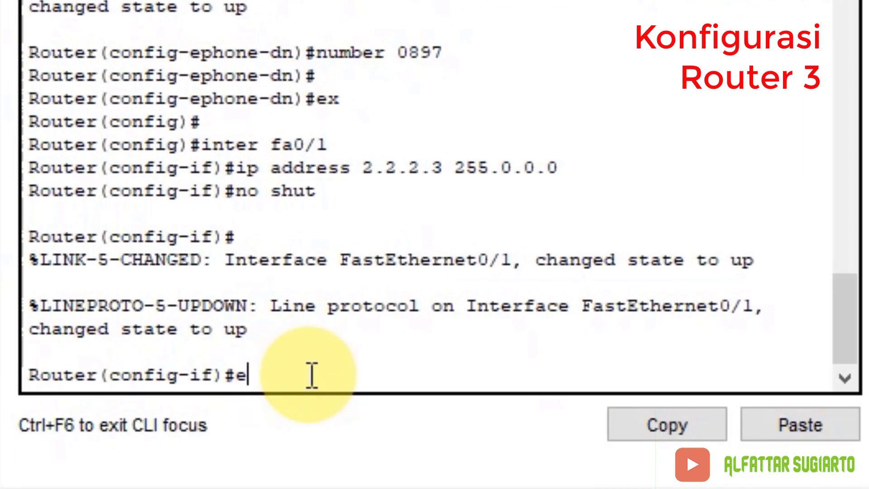
pyautogui.press('Return')
pyautogui.press('Return')
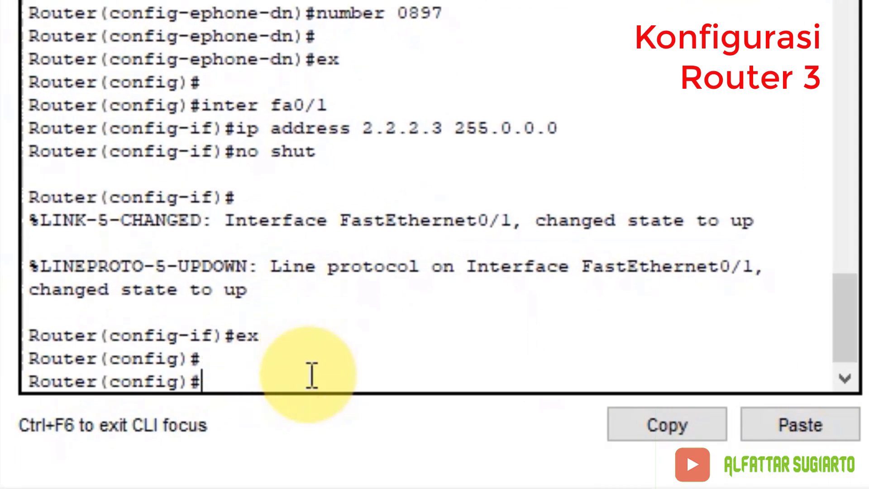
# Step: Enable RIP routing on Router2 and advertise network 2.0.0.0
pyautogui.write('router')
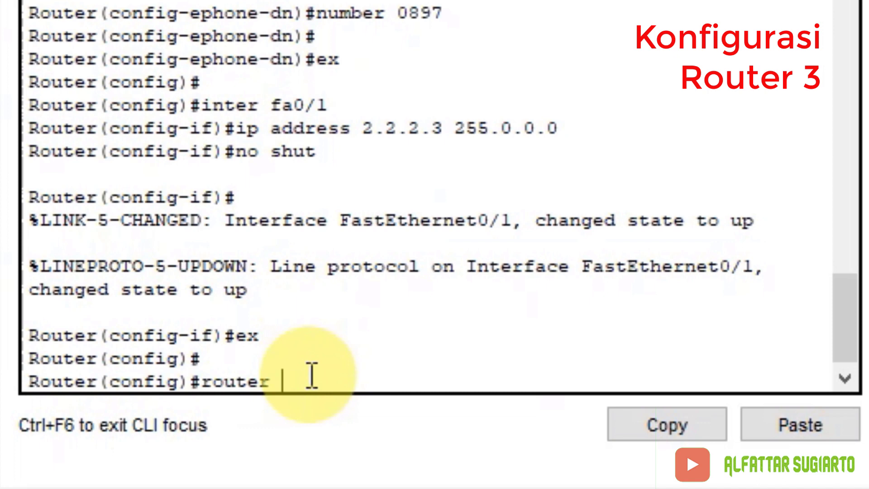
pyautogui.write(' rip')
pyautogui.press('Return')
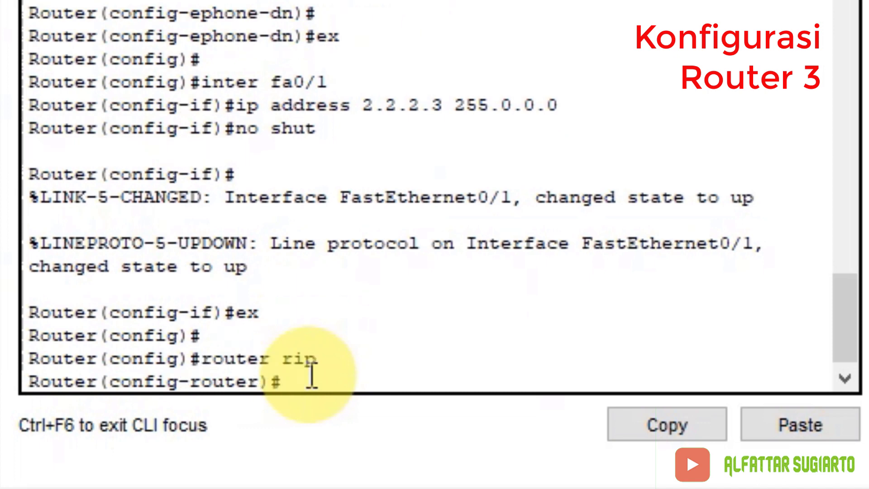
pyautogui.write('netw')
pyautogui.press('Tab')
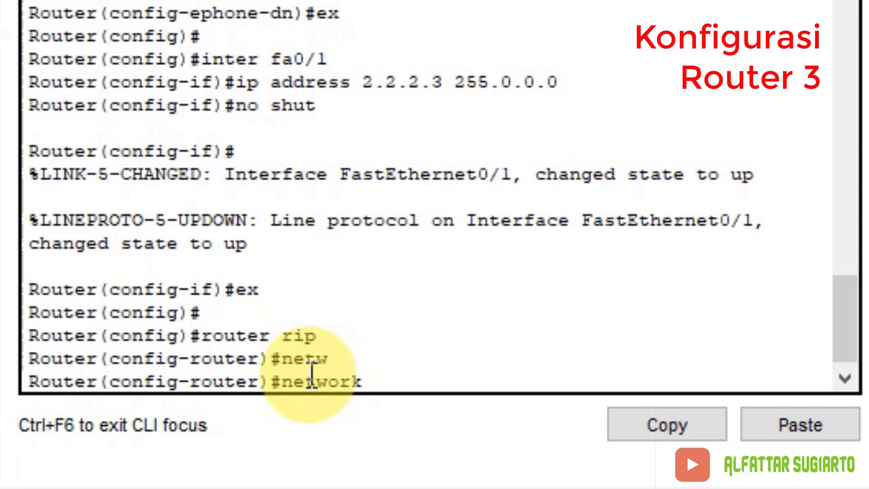
pyautogui.write('2.0.0.0')
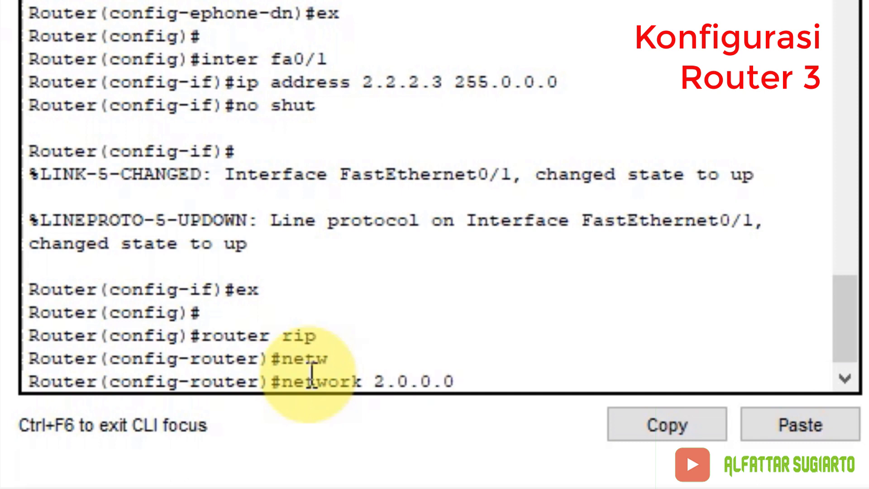
pyautogui.press('Return')
# Step: Advertise network 192.168.3.0 in Router2's RIP configuration and exit to global configuration mode
pyautogui.press('Up')
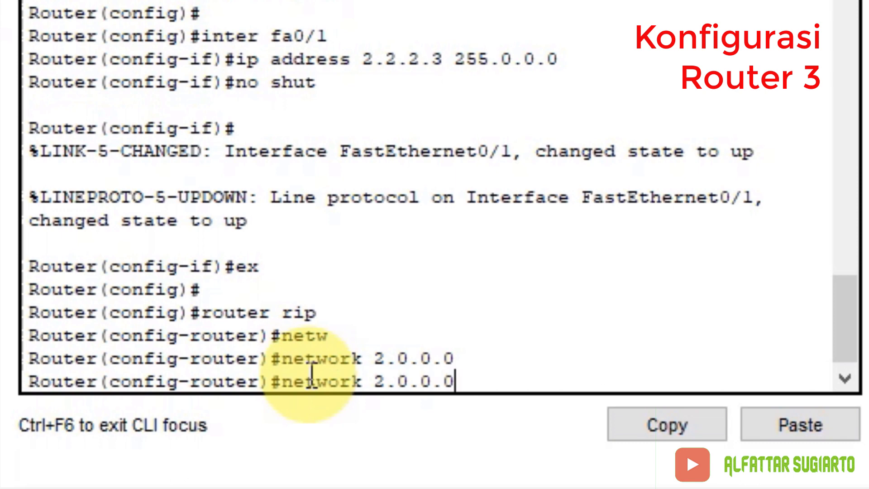
pyautogui.press('BackSpace')
pyautogui.press('BackSpace')
pyautogui.press('BackSpace')
pyautogui.press('BackSpace')
pyautogui.press('BackSpace')
pyautogui.press('BackSpace')
pyautogui.press('BackSpace')
pyautogui.write('1')
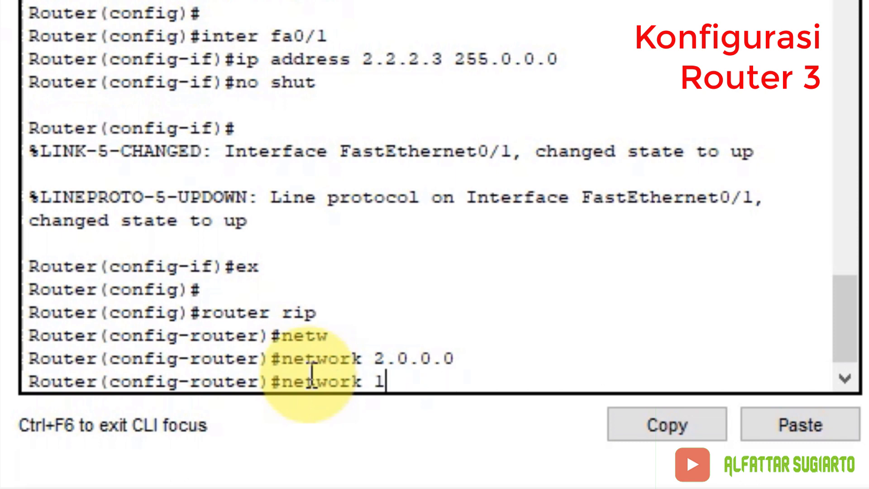
pyautogui.write('92.168.3.0')
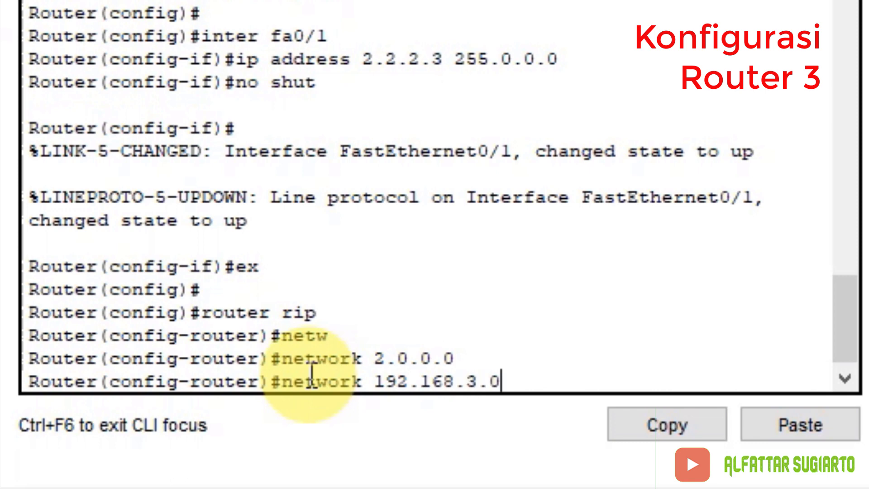
pyautogui.press('Return')
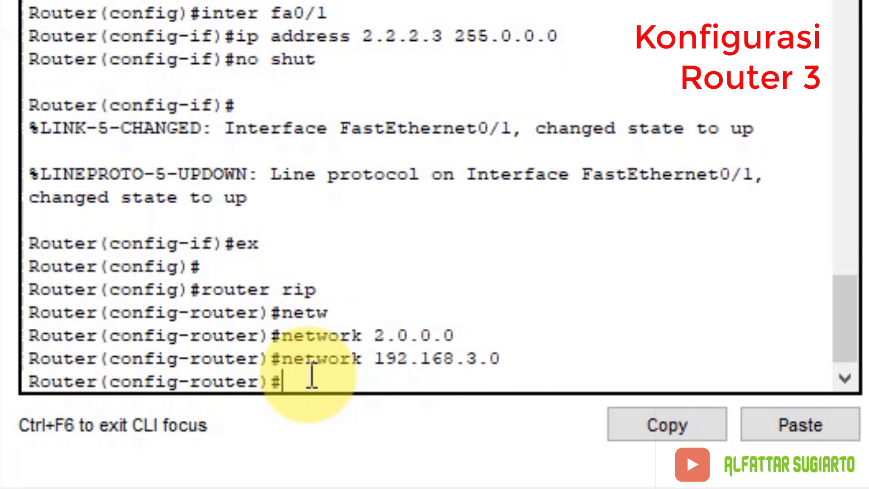
pyautogui.press('Return')
pyautogui.write('ex')
pyautogui.press('Return')
pyautogui.press('Return')
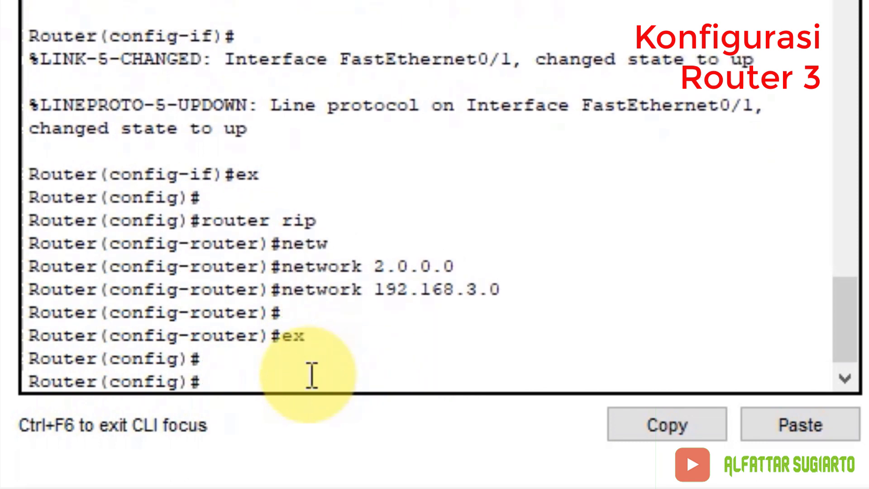
# Step: Create VoIP dial peer 5 on Router2 with destination pattern 081. including the trailing dot wildcard
pyautogui.write('dial')
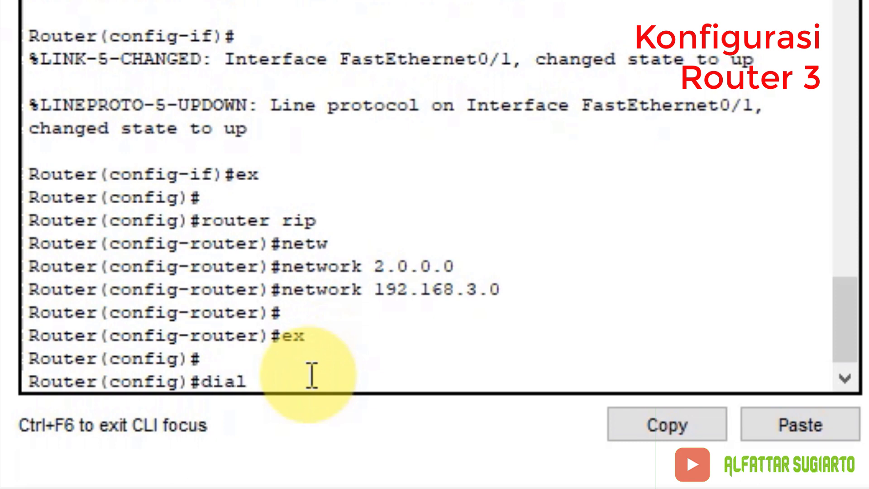
pyautogui.press('Tab')
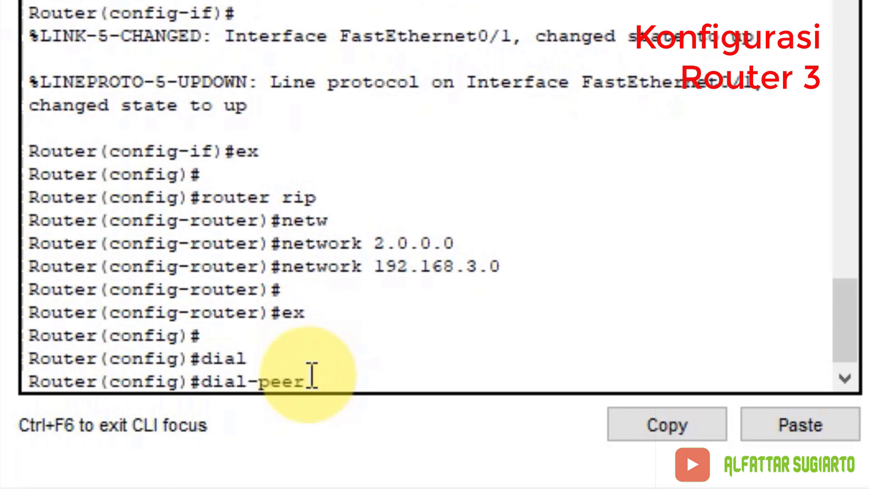
pyautogui.write('voice 5')
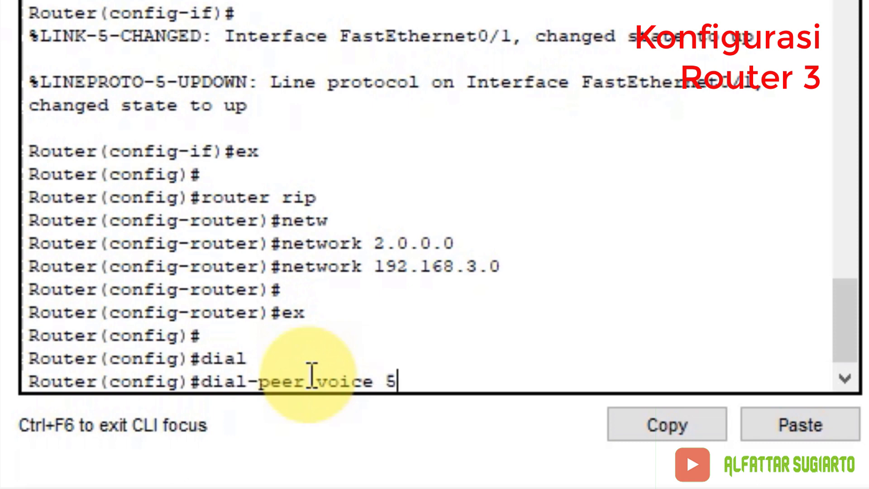
pyautogui.write(' voip')
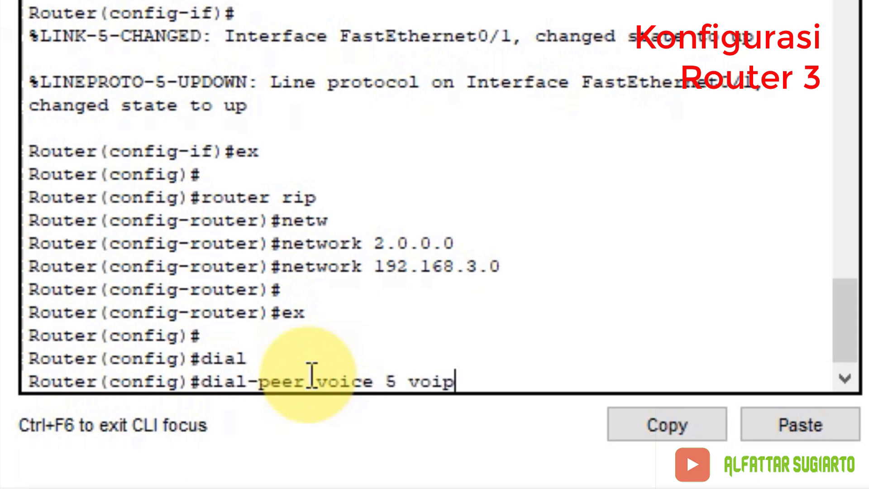
pyautogui.press('Return')
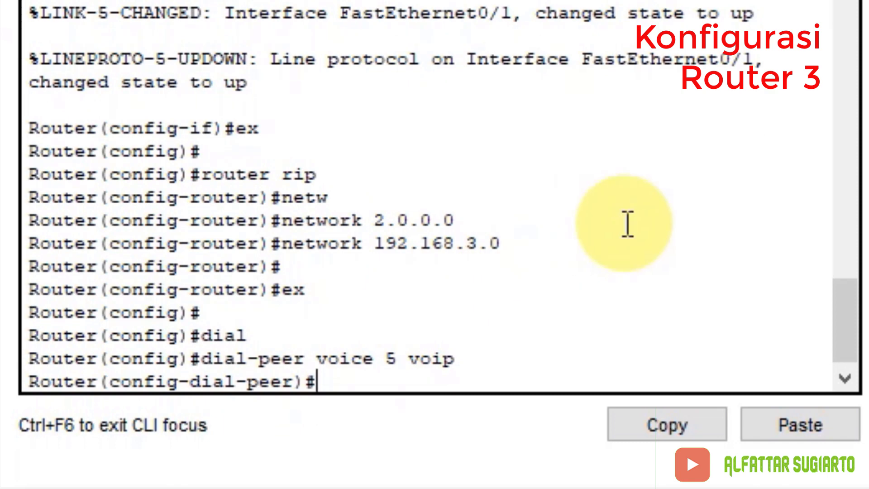
pyautogui.write('des')
pyautogui.press('Tab')
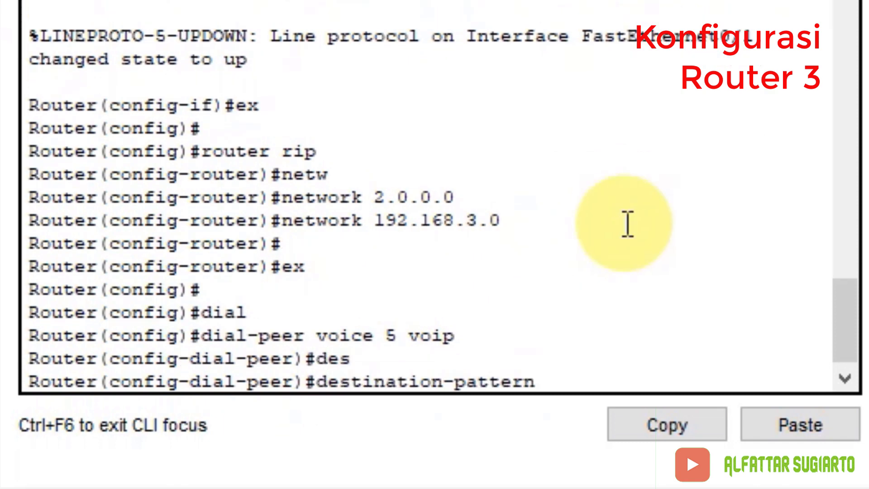
pyautogui.write('081.')
pyautogui.press('Return')
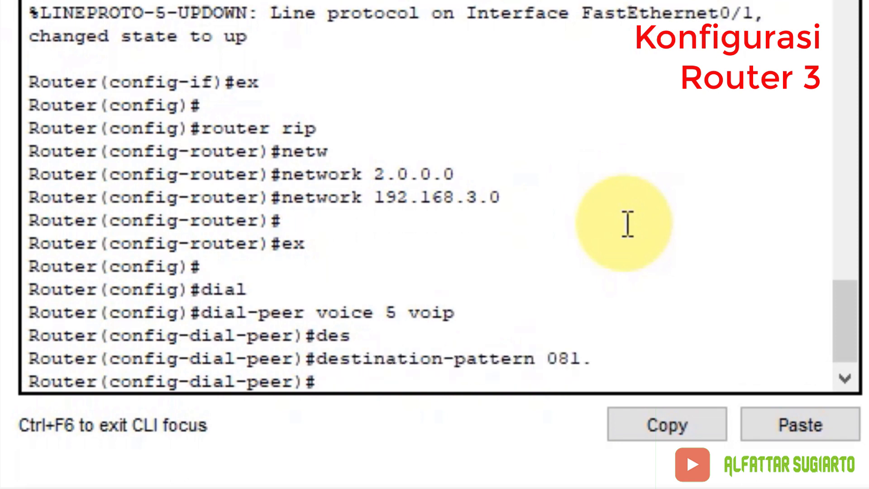
# Step: Set the session target of Router2's VoIP dial peer 5 to ipv4:192.168.1.1 and exit to global configuration mode
pyautogui.write('ses')
pyautogui.press('Tab')
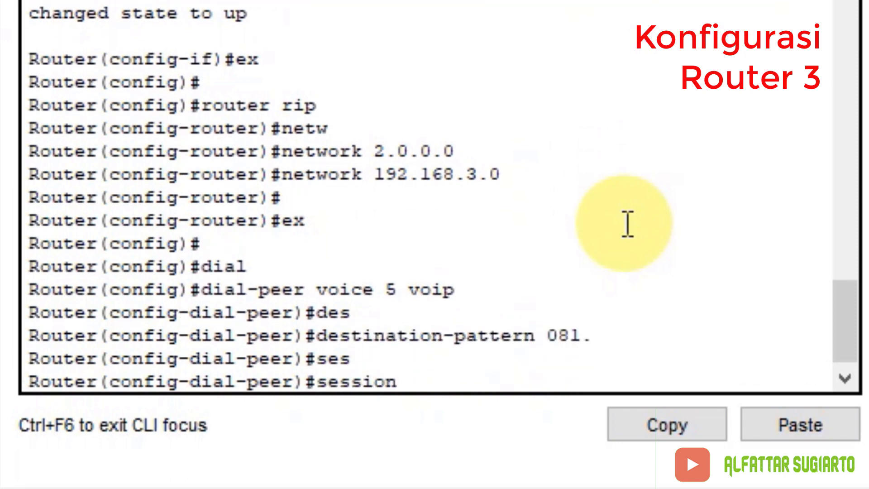
pyautogui.write('targ')
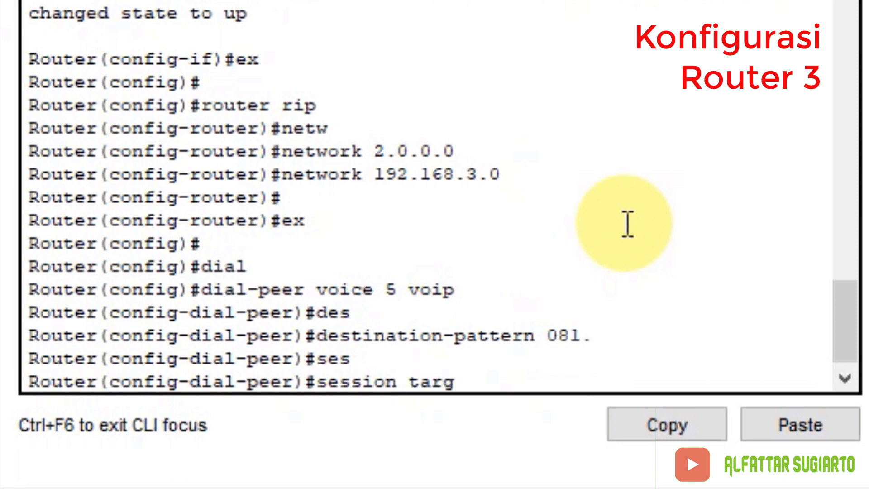
pyautogui.write('et ipv4')
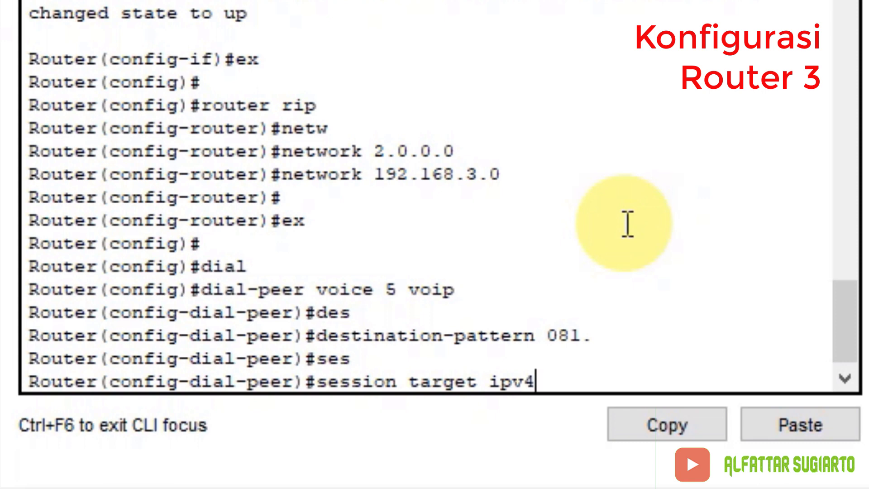
pyautogui.write(':192.168.')
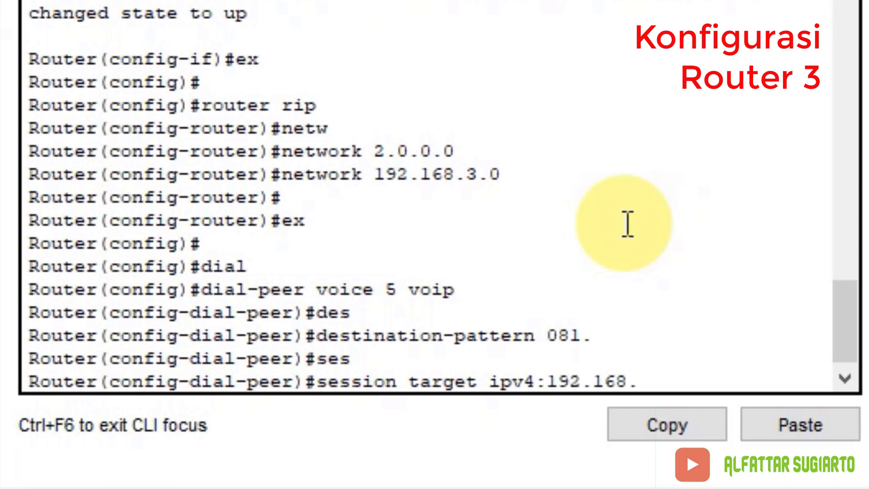
pyautogui.write('1.1')
pyautogui.press('Return')
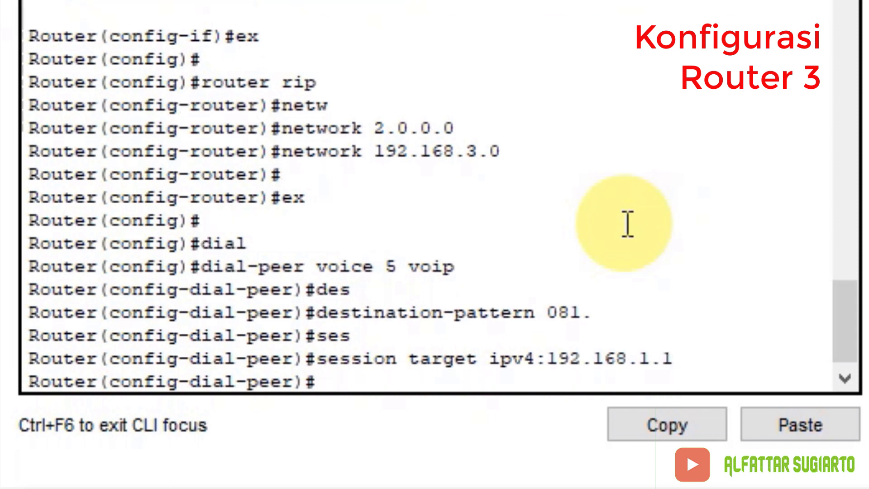
pyautogui.write('ex')
pyautogui.press('Return')
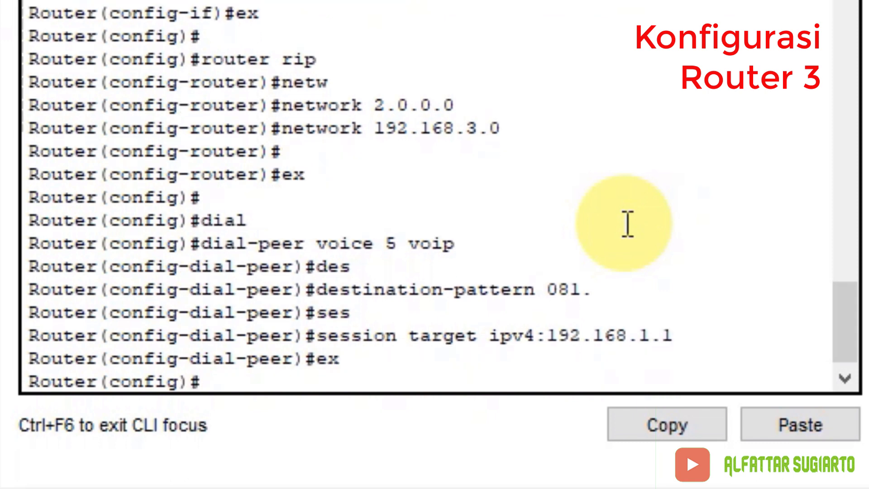
# Step: Create VoIP dial peer 6 on Router2 by reusing the earlier dial-peer 5 command with the number changed
pyautogui.press('Up')
pyautogui.press('Up')
pyautogui.press('Up')
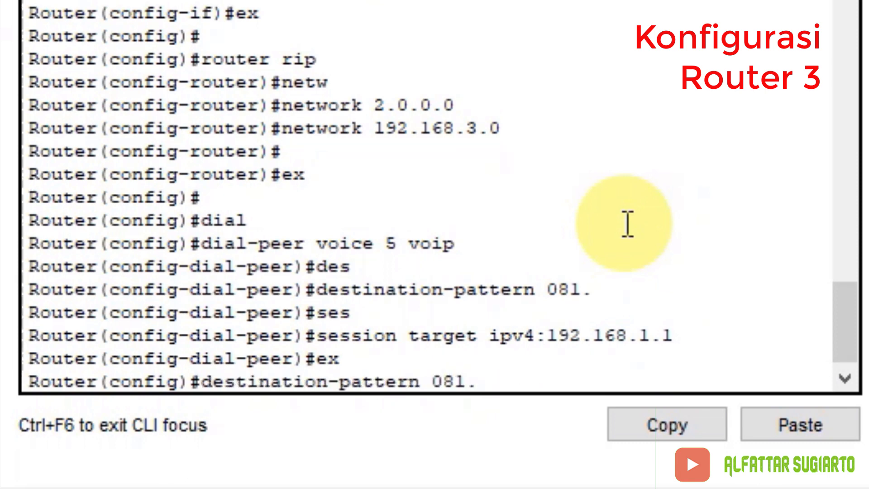
pyautogui.press('Up')
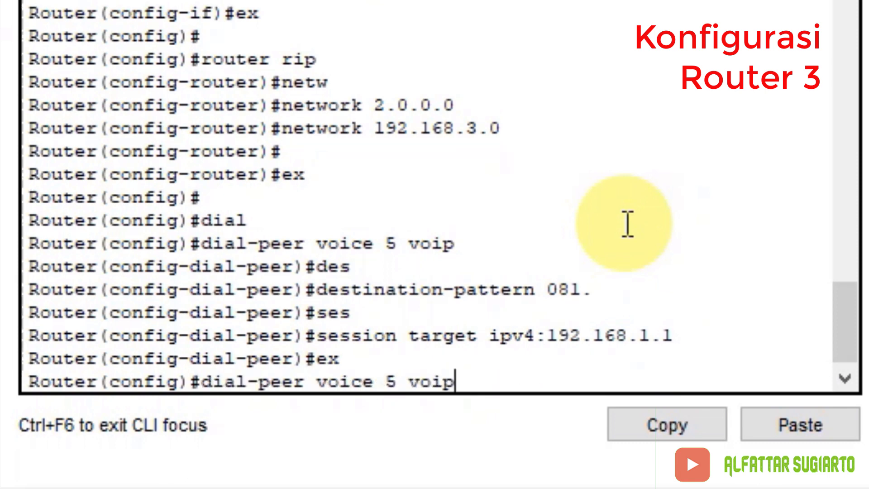
pyautogui.press('Left')
pyautogui.press('Left')
pyautogui.press('Left')
pyautogui.press('BackSpace')
pyautogui.write('6')
pyautogui.press('Return')
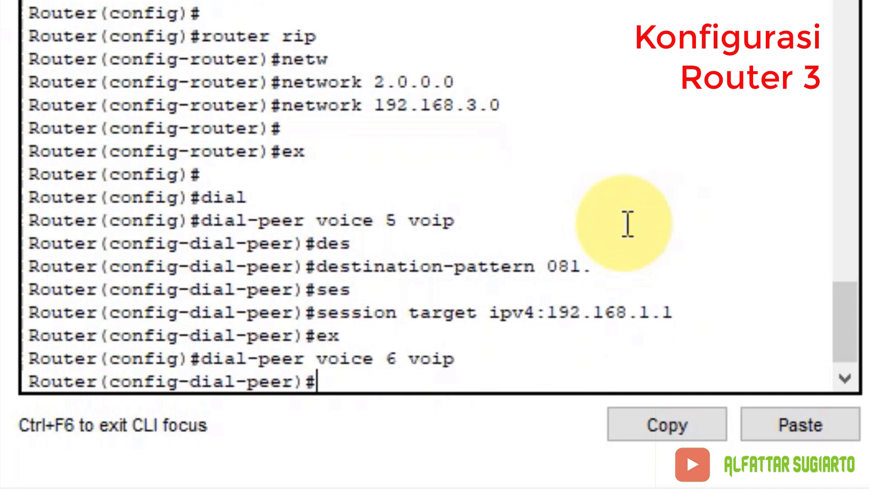
# Step: Set the destination pattern of Router2's VoIP dial peer 6 to 085. including the trailing dot wildcard
pyautogui.press('Up')
pyautogui.press('Up')
pyautogui.press('Up')
pyautogui.press('Up')
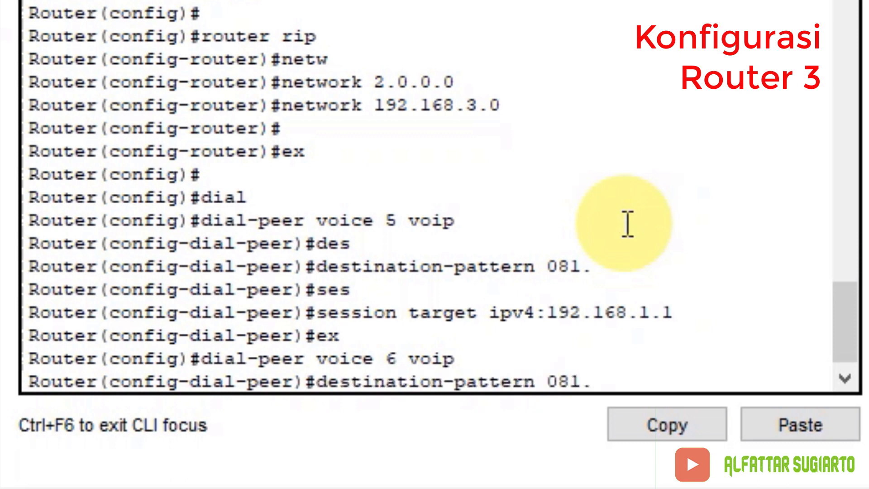
pyautogui.press('BackSpace')
pyautogui.press('BackSpace')
pyautogui.write('5.')
pyautogui.press('Return')
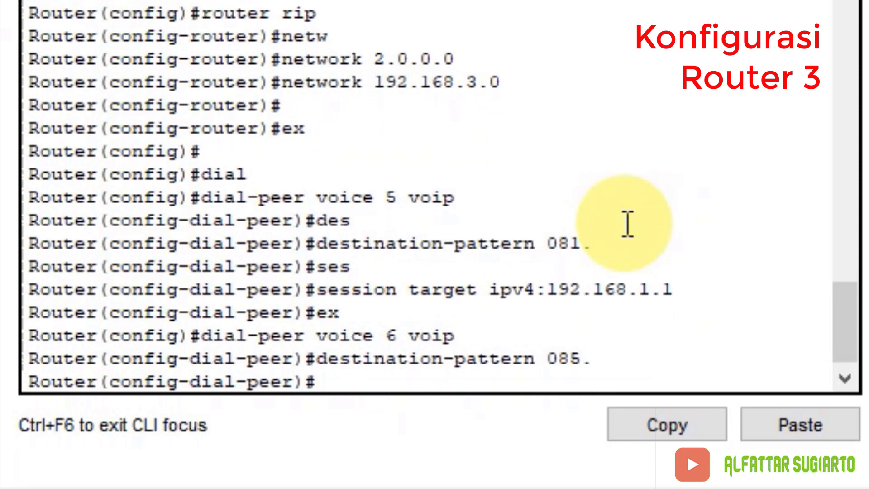
# Step: Set the session target of Router2's VoIP dial peer 6 to ipv4:192.168.2.1, exit to global configuration mode and close the router window
pyautogui.press('Up')
pyautogui.press('Up')
pyautogui.press('Up')
pyautogui.press('Up')
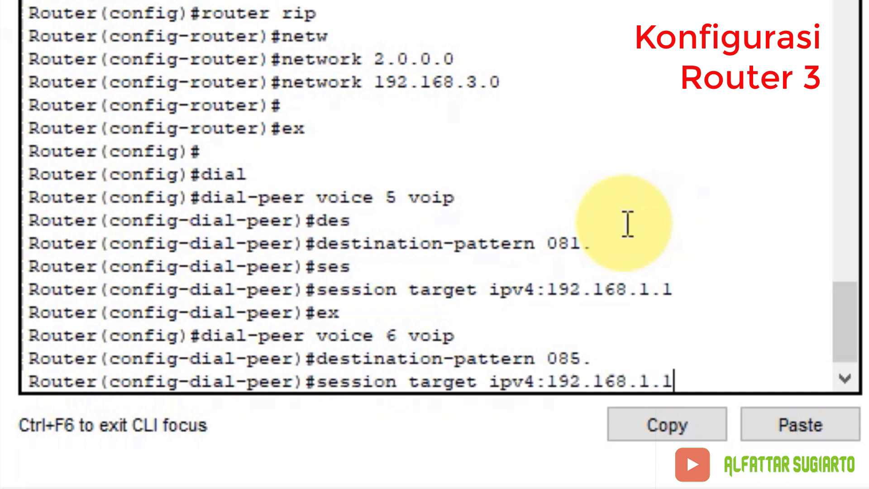
pyautogui.press('BackSpace')
pyautogui.press('BackSpace')
pyautogui.press('BackSpace')
pyautogui.write('2.1')
pyautogui.press('Return')
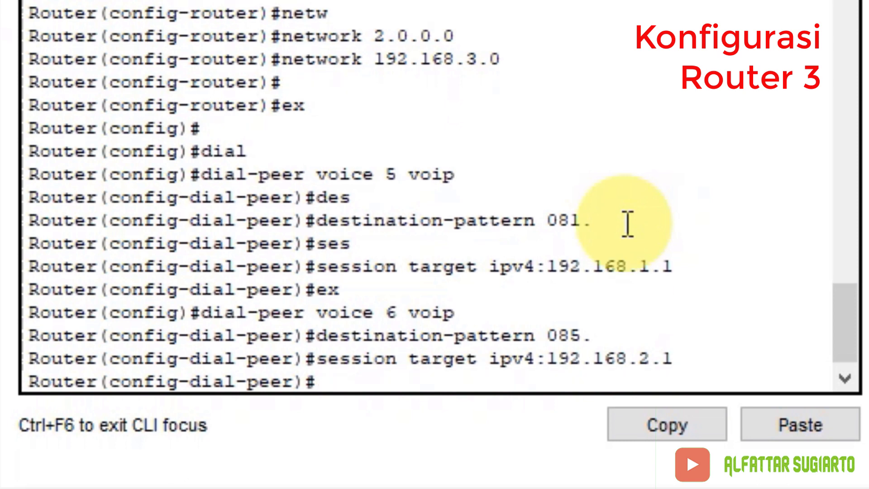
pyautogui.write('ex')
pyautogui.press('Return')
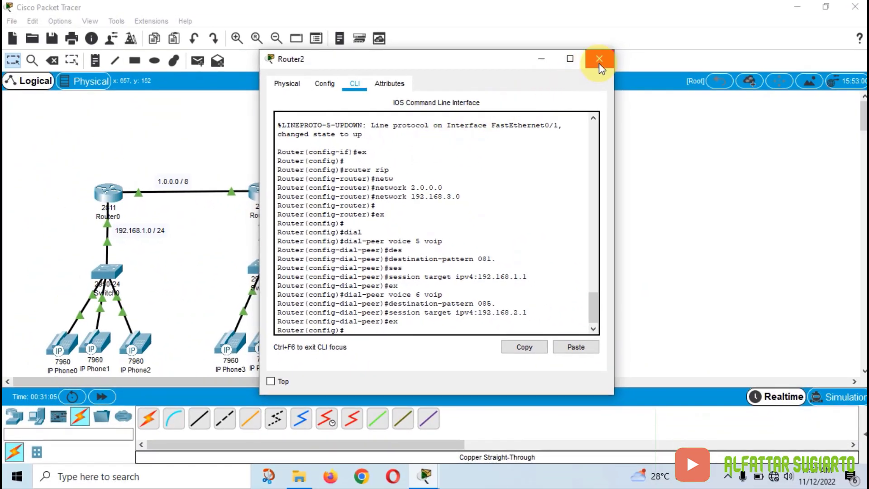
pyautogui.click(599, 59)
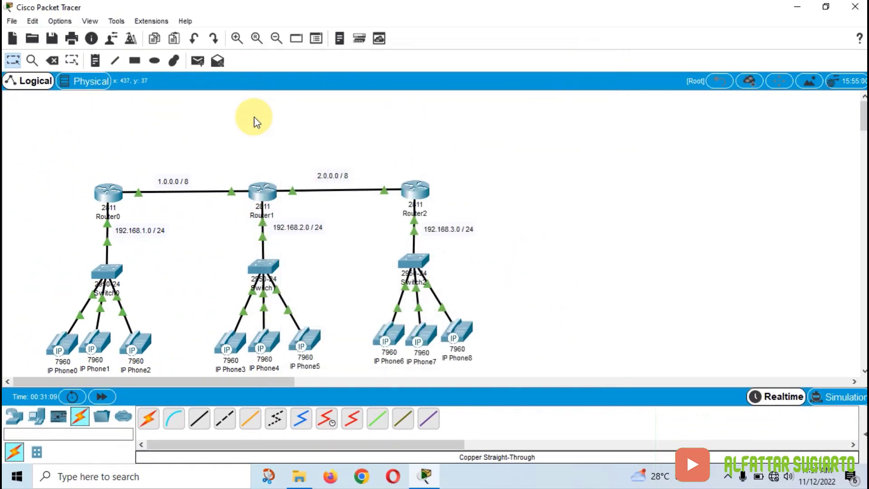
# Step: Check the assigned line number on IP Phone0's display and close the phone window
pyautogui.click(66, 343)
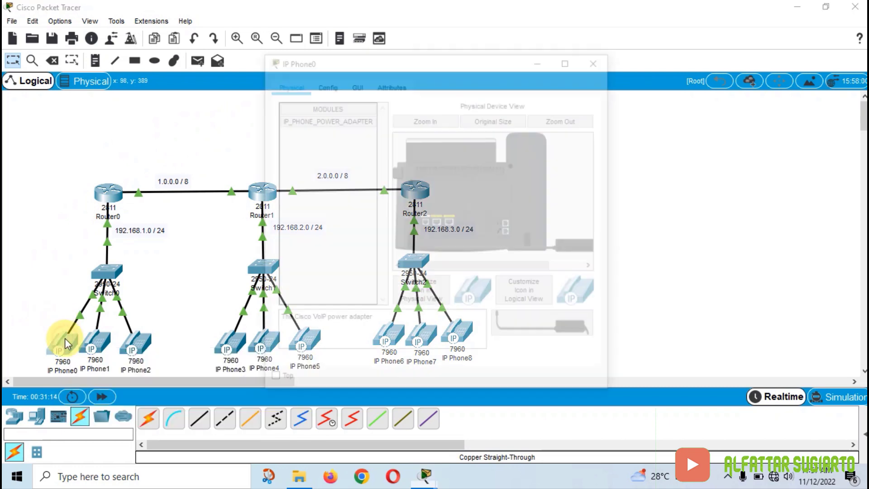
pyautogui.click(357, 84)
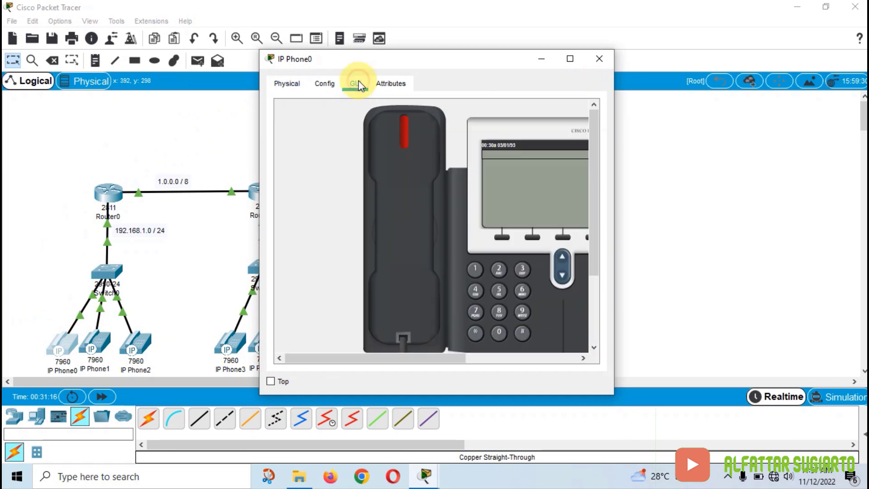
pyautogui.click(393, 359)
pyautogui.moveTo(393, 359); pyautogui.dragTo(435, 357)
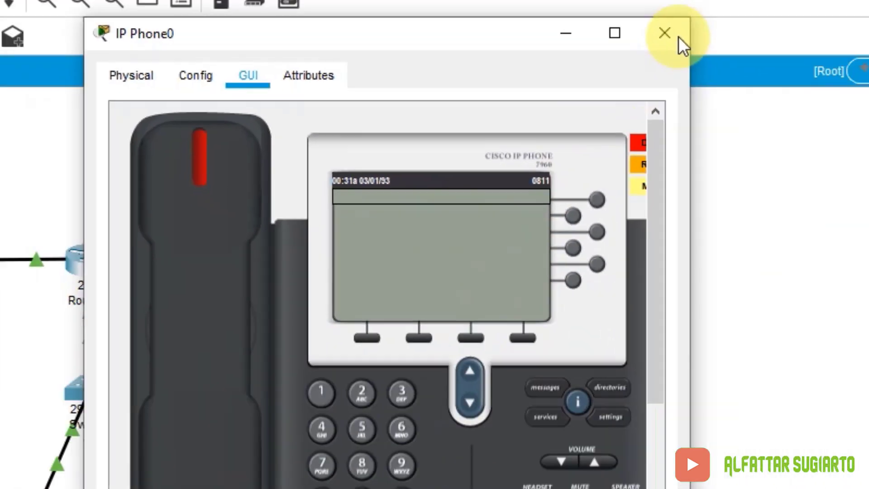
pyautogui.click(667, 34)
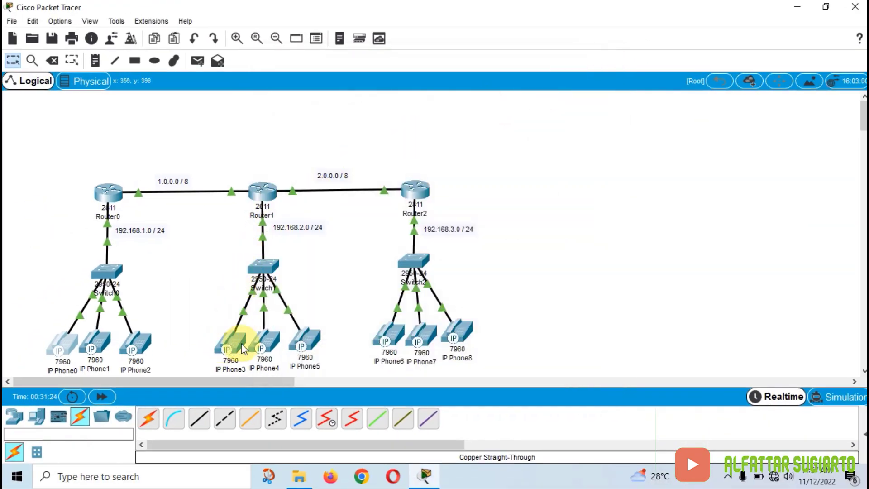
# Step: Check the assigned line number on IP Phone4's display and close the phone window
pyautogui.click(264, 344)
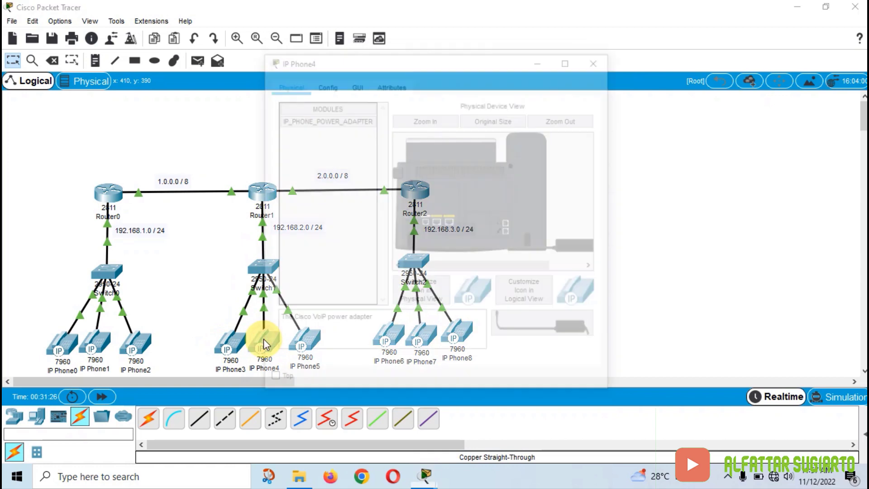
pyautogui.click(355, 84)
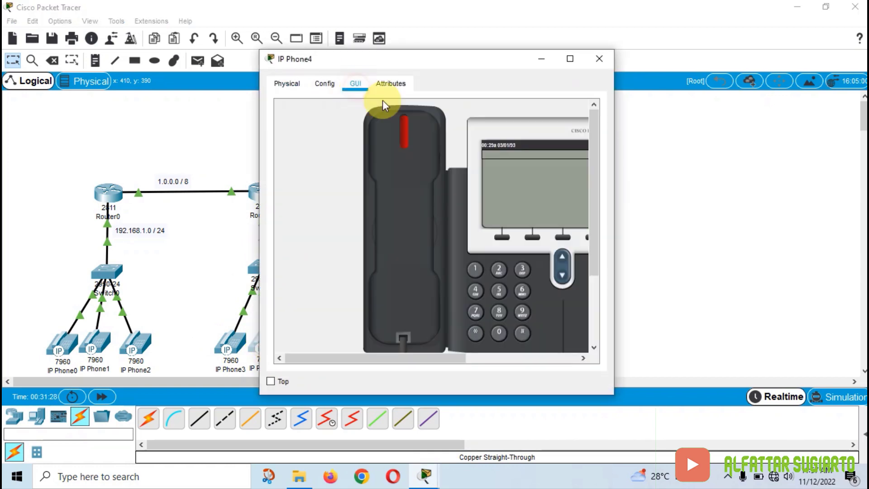
pyautogui.moveTo(411, 357); pyautogui.dragTo(465, 358)
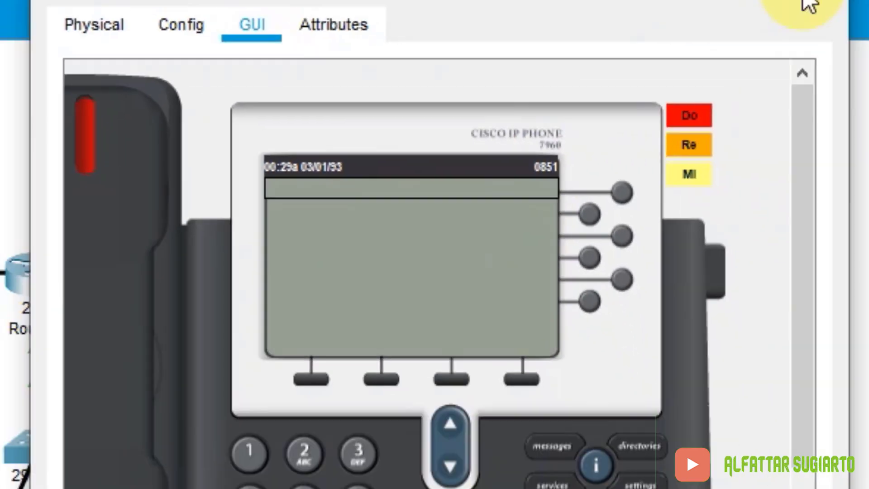
pyautogui.click(808, 5)
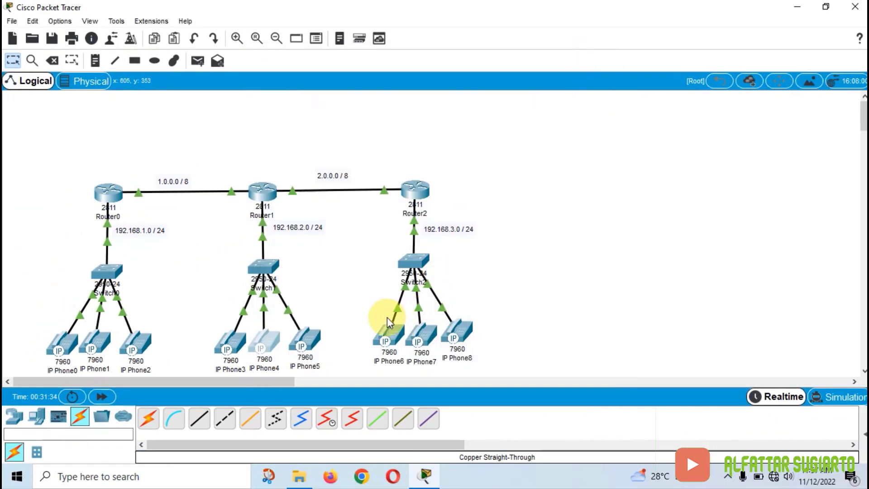
# Step: Examine IP Phone6's display for its registration status, then look at IP Phone6 and IP Phone8 again and close their windows
pyautogui.click(389, 331)
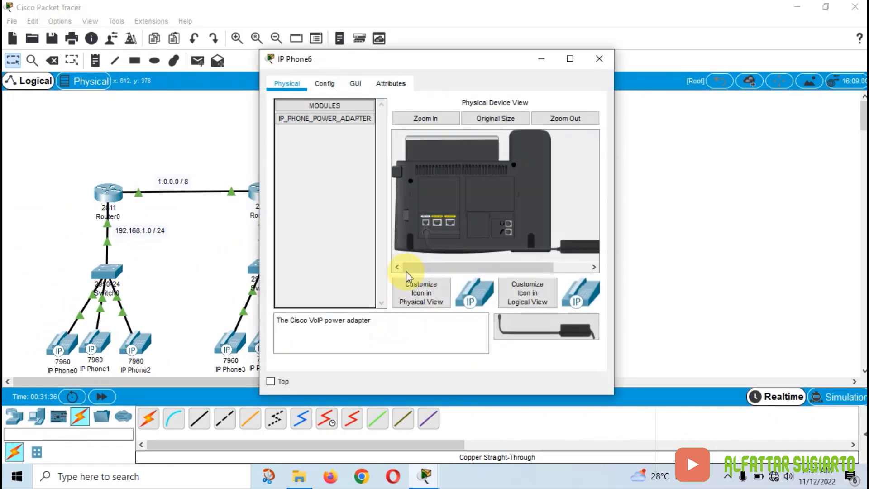
pyautogui.click(355, 83)
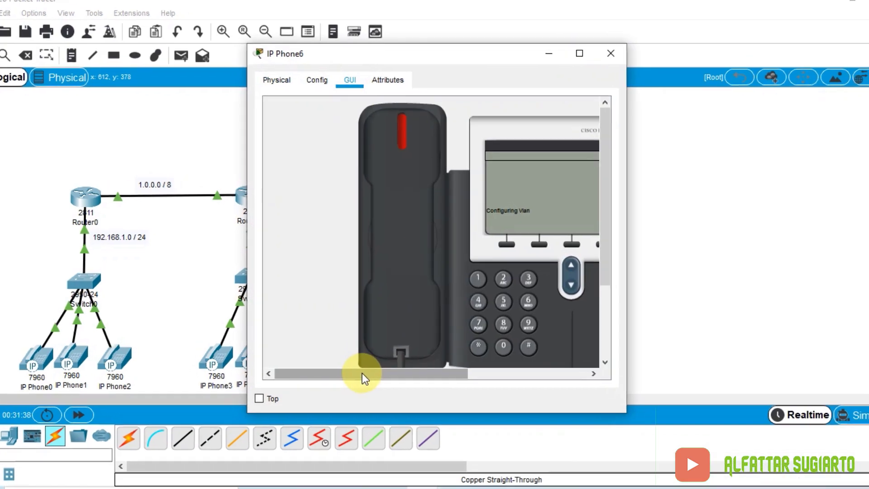
pyautogui.moveTo(362, 373); pyautogui.dragTo(421, 373)
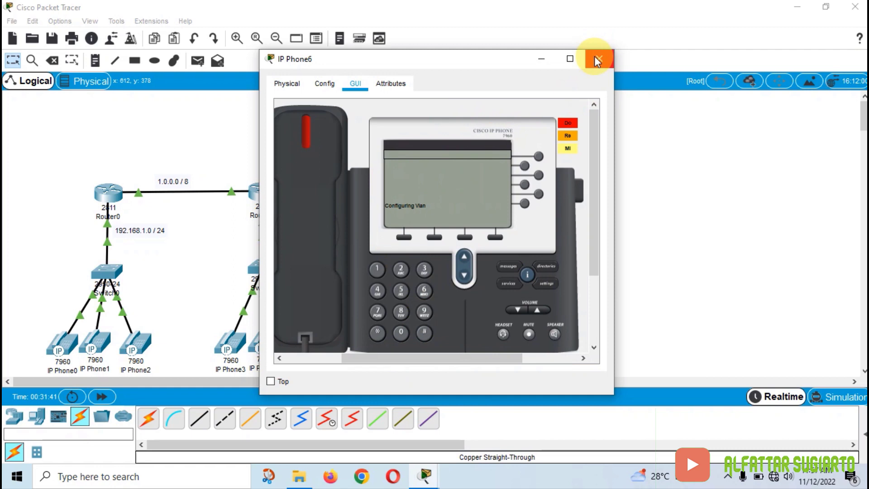
pyautogui.click(593, 57)
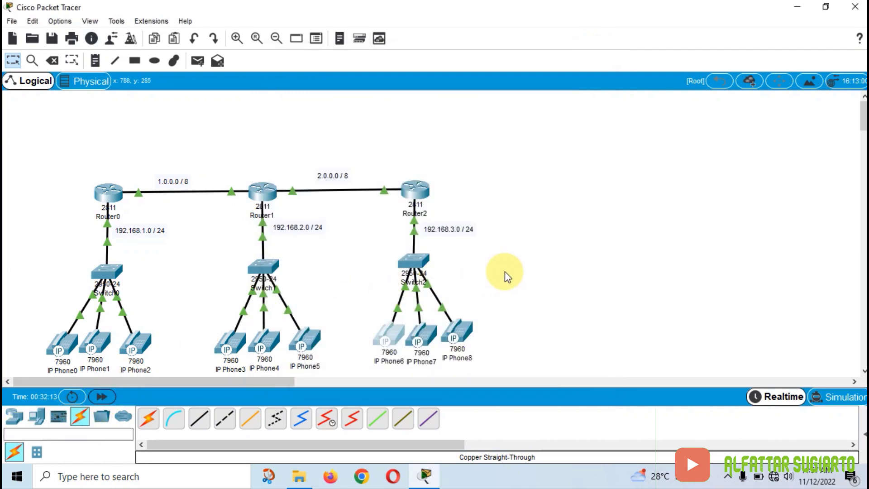
pyautogui.click(388, 335)
pyautogui.click(598, 59)
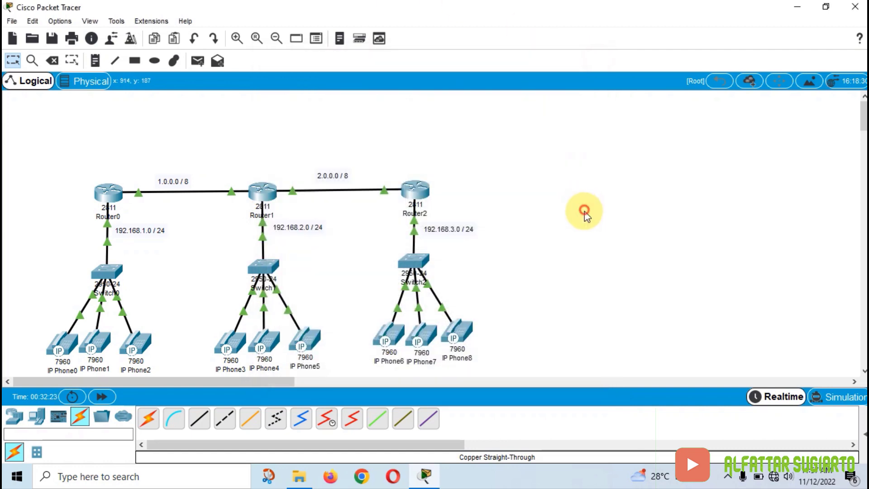
pyautogui.click(465, 323)
pyautogui.click(605, 53)
# Step: Open Switch2's command line and enter global configuration mode with enab and conf term
pyautogui.click(413, 254)
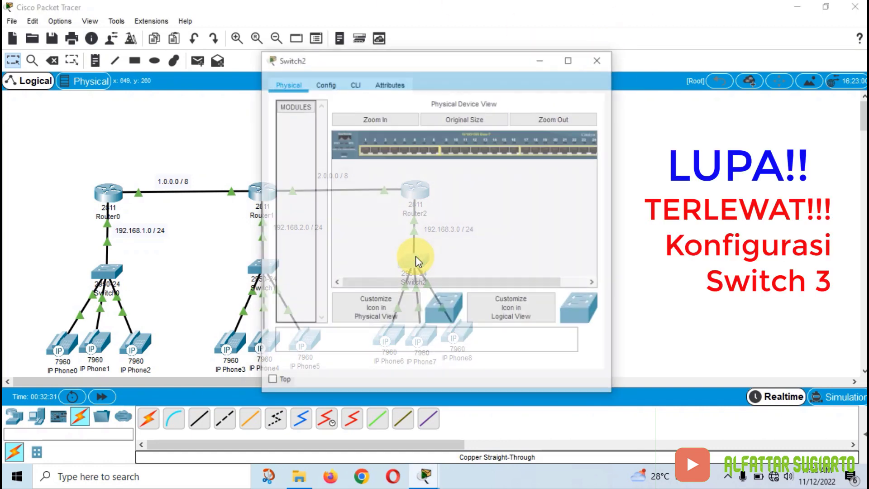
pyautogui.click(357, 82)
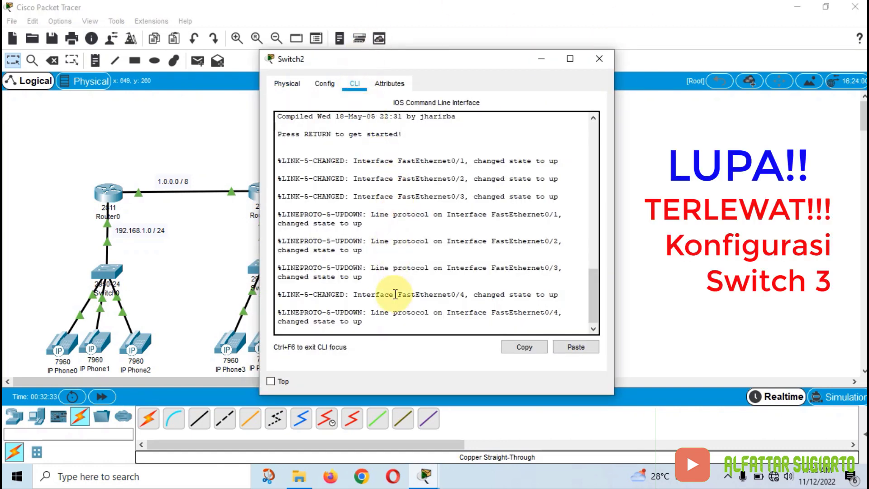
pyautogui.press('Return')
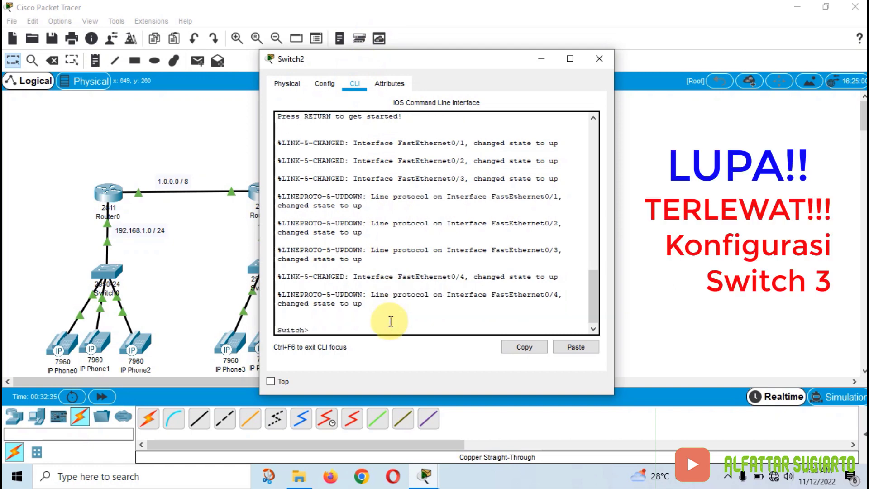
pyautogui.press('Return')
pyautogui.write('eb')
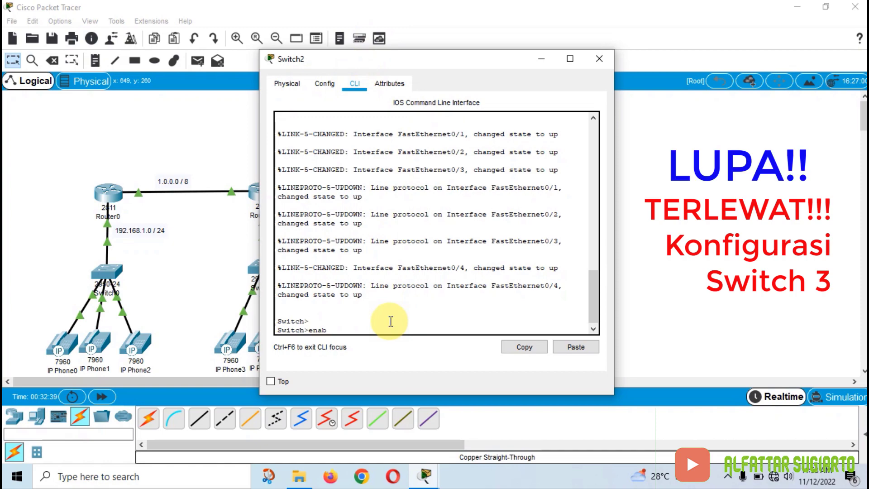
pyautogui.press('Return')
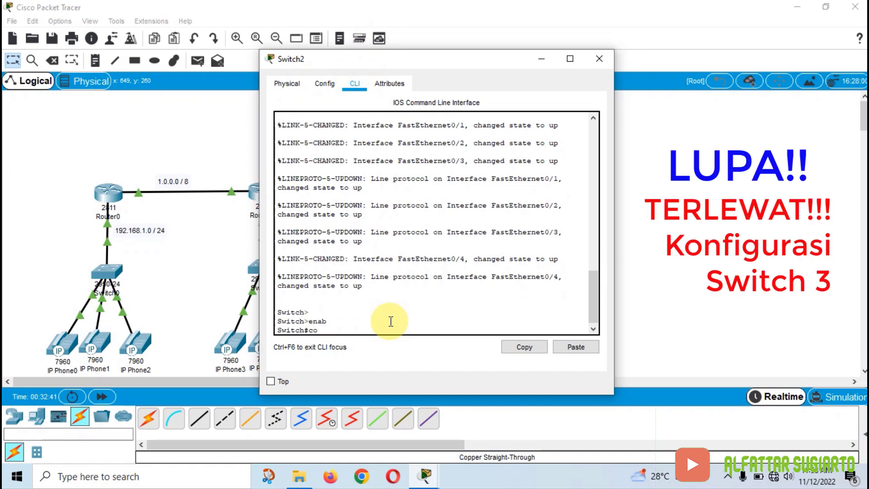
pyautogui.write('conf term')
pyautogui.press('Return')
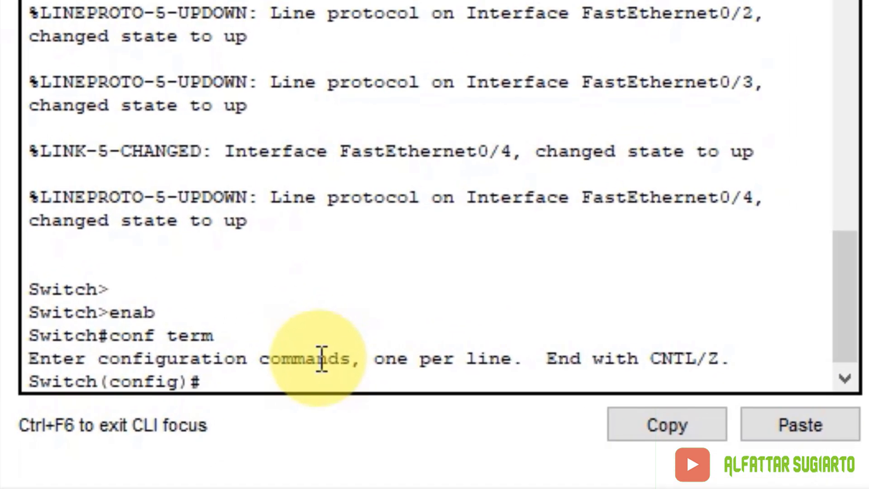
# Step: Try to select Switch2's FastEthernet ports with the command inter fa0/1-24
pyautogui.write('inter fa')
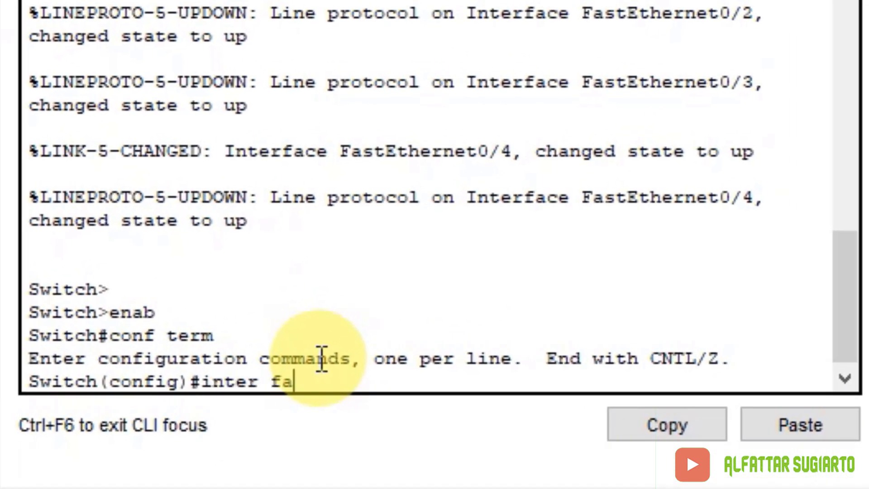
pyautogui.write('0/1-24')
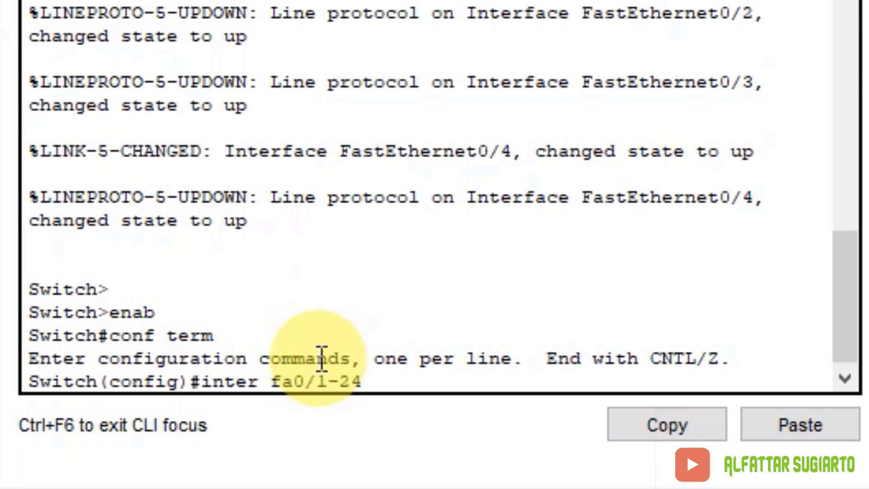
pyautogui.press('Return')
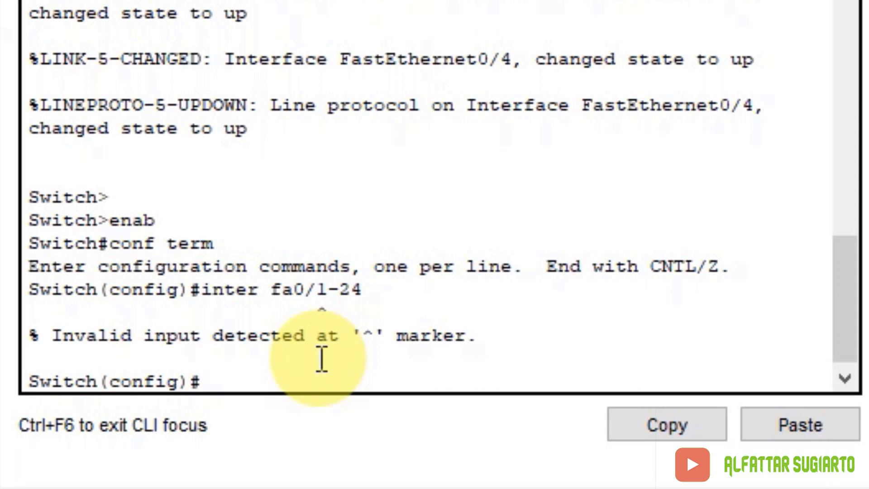
# Step: Enter range configuration for all of Switch2's FastEthernet ports with inter range fa 0/1-24
pyautogui.write('inter')
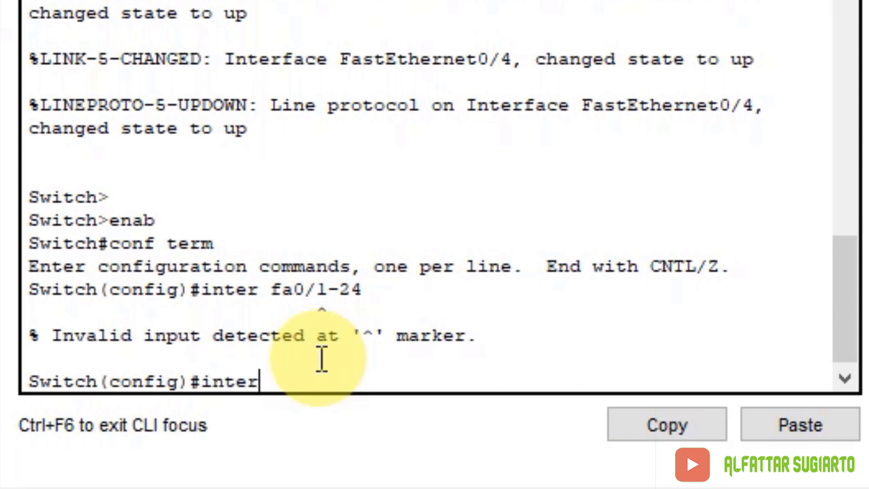
pyautogui.write(' range ')
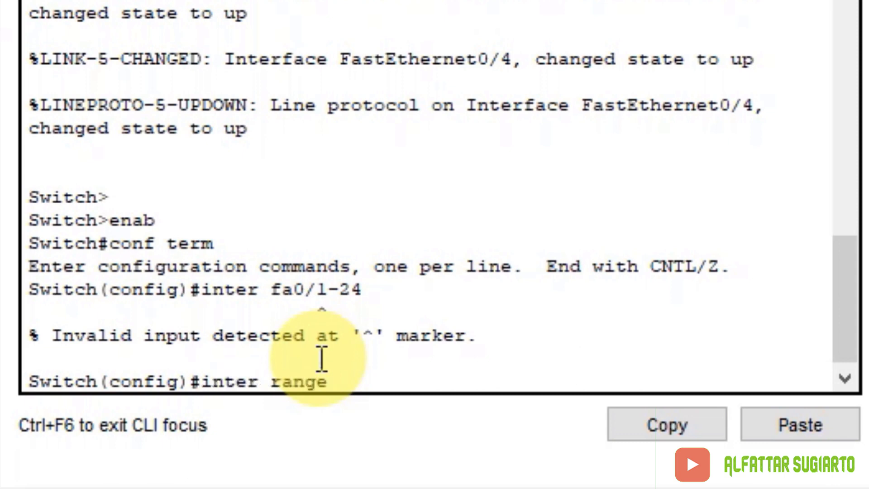
pyautogui.write('fa 0/')
pyautogui.write('1-24')
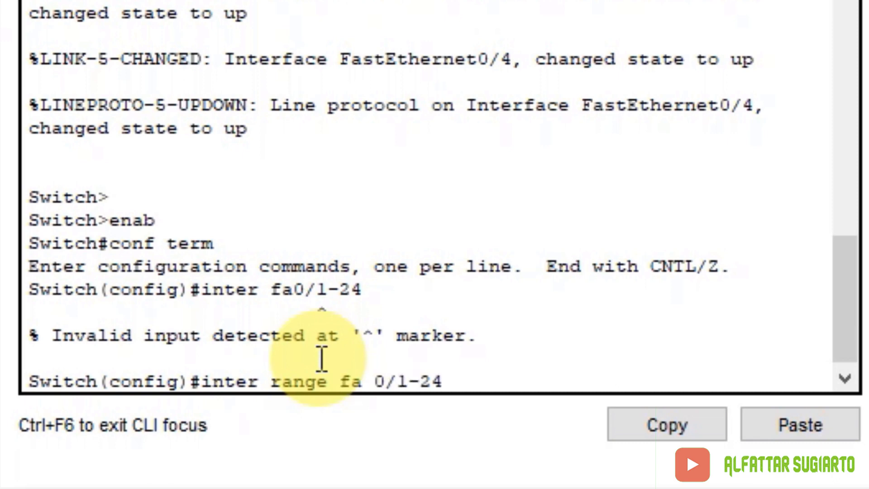
pyautogui.press('Return')
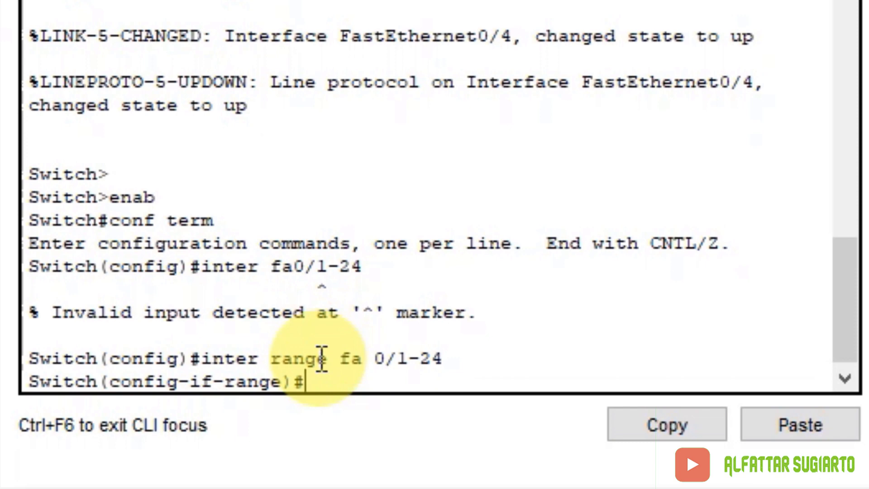
# Step: Assign voice VLAN 1 to the selected Switch2 port range, exit to global configuration mode and close the switch window
pyautogui.write('swit')
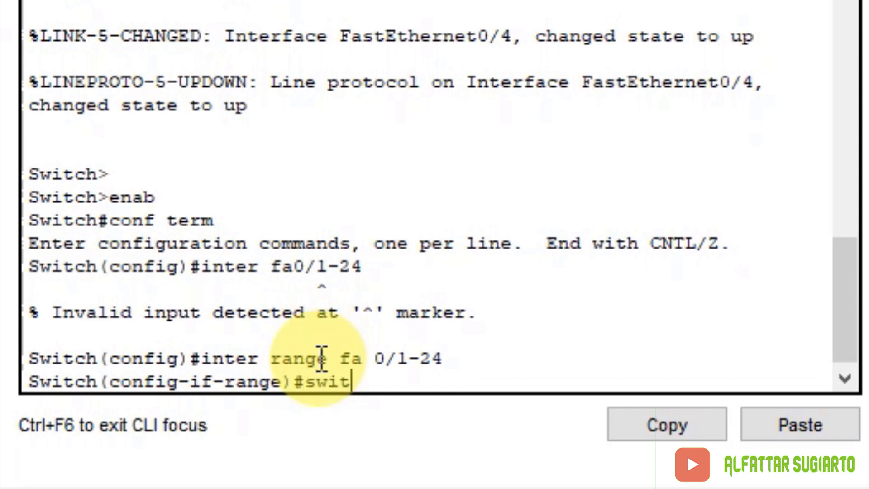
pyautogui.press('Tab')
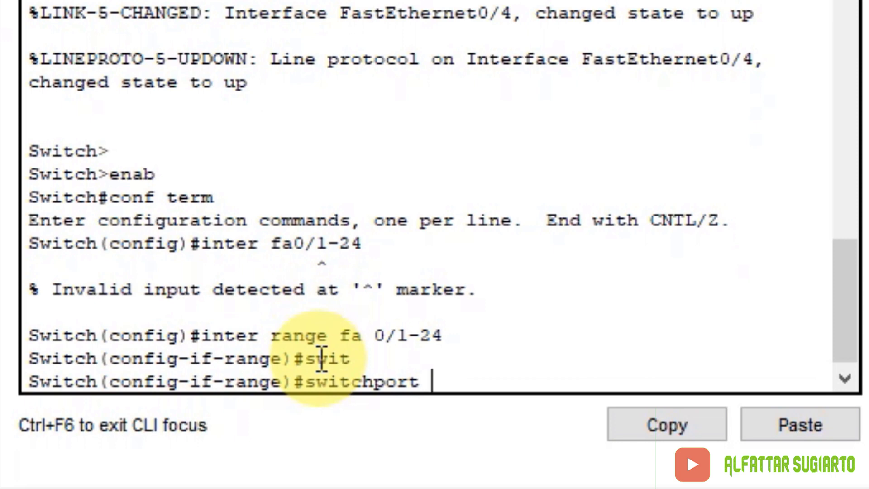
pyautogui.write('voice ')
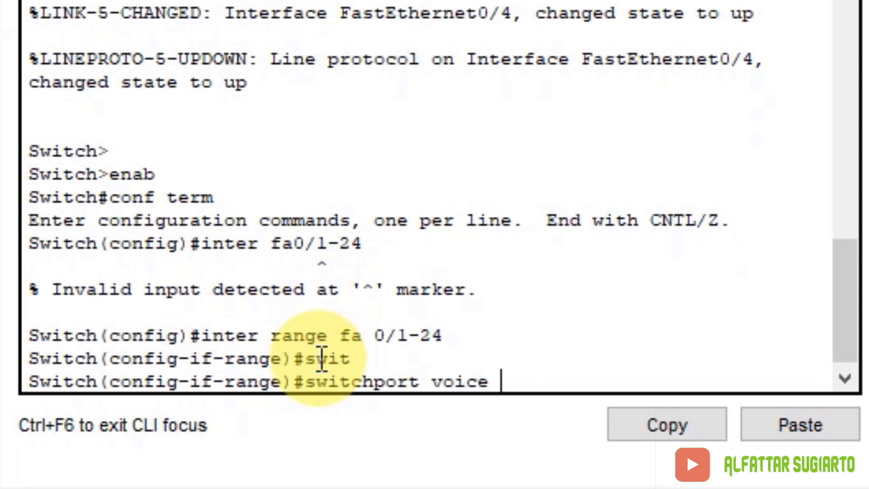
pyautogui.write('vlan 1')
pyautogui.press('Return')
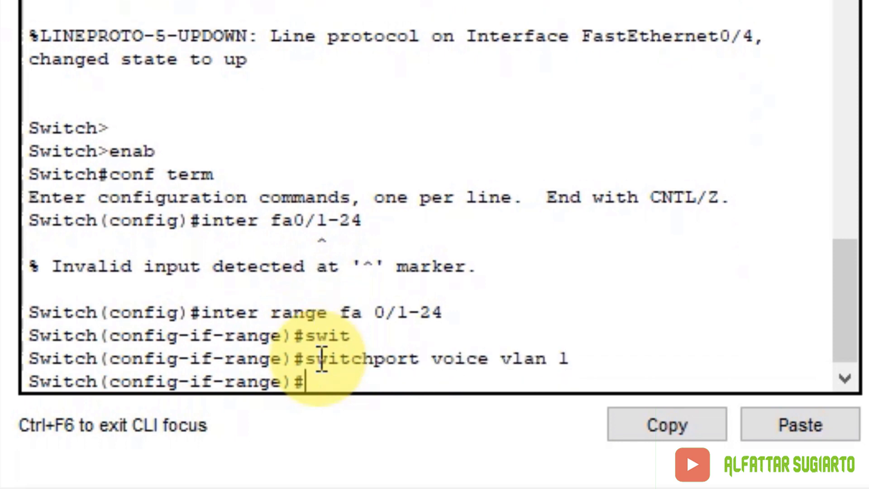
pyautogui.write('e')
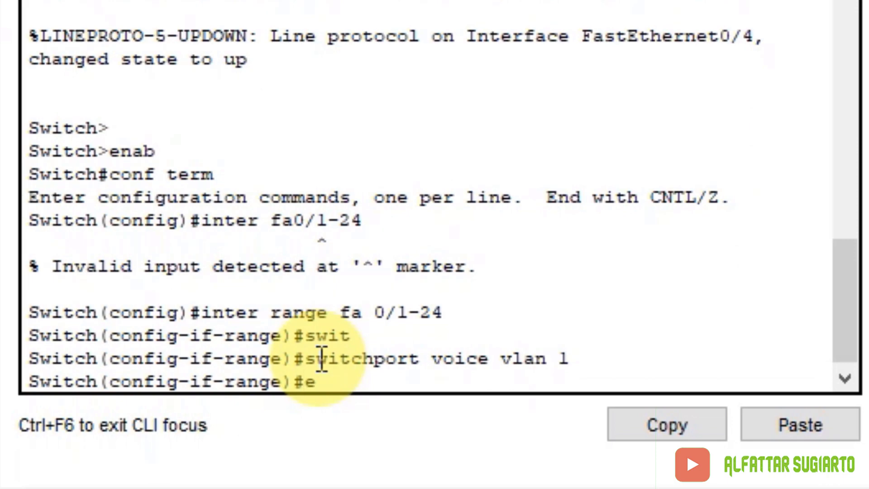
pyautogui.write('x')
pyautogui.press('Return')
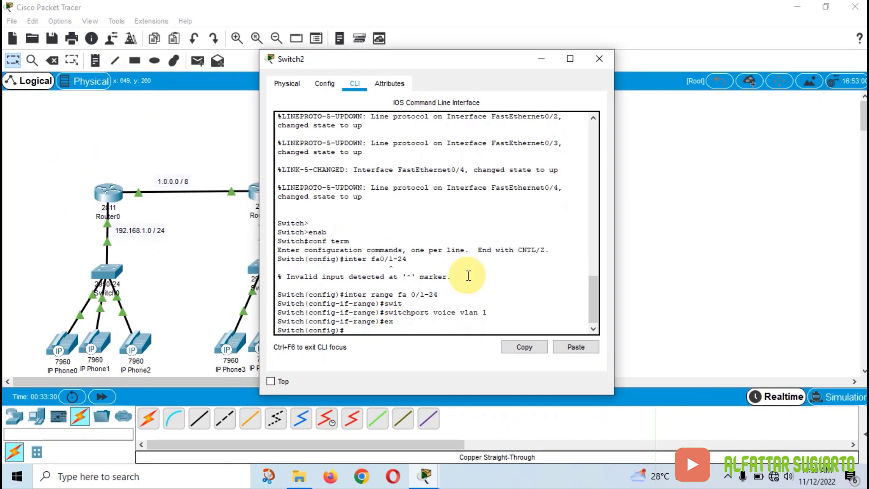
pyautogui.click(604, 56)
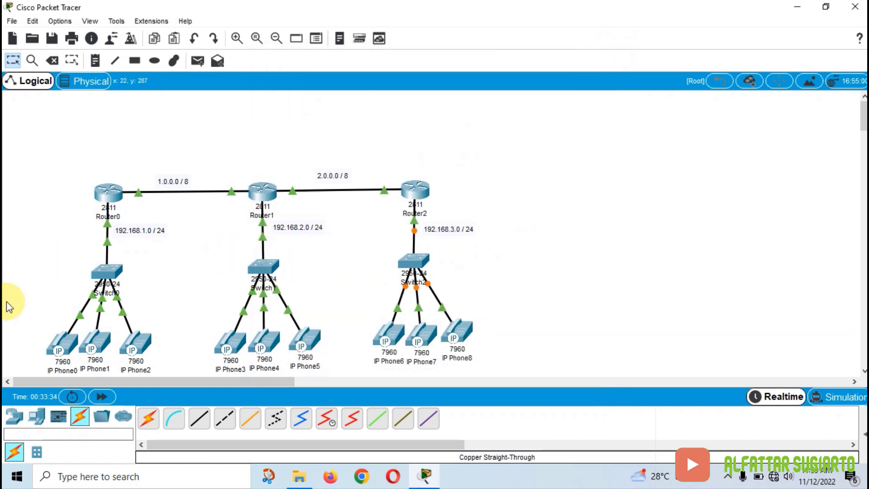
# Step: Fast-forward the simulation time and check the line number on IP Phone6's display
pyautogui.click(102, 397)
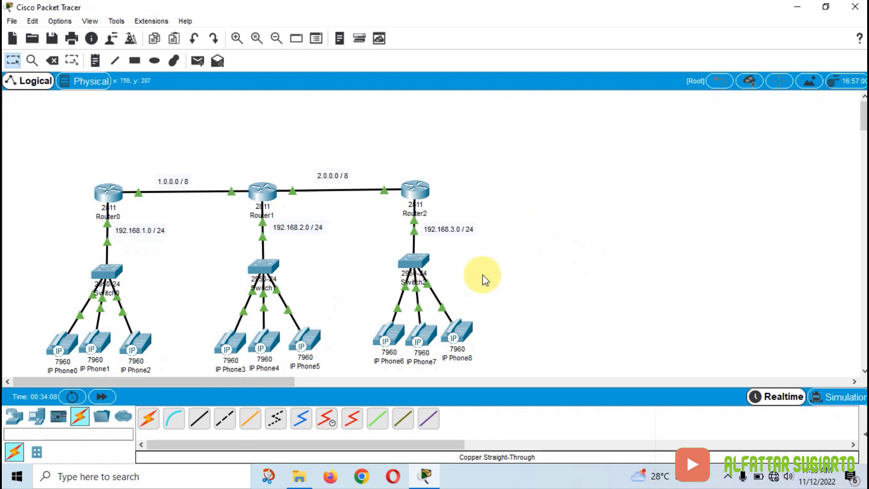
pyautogui.click(397, 334)
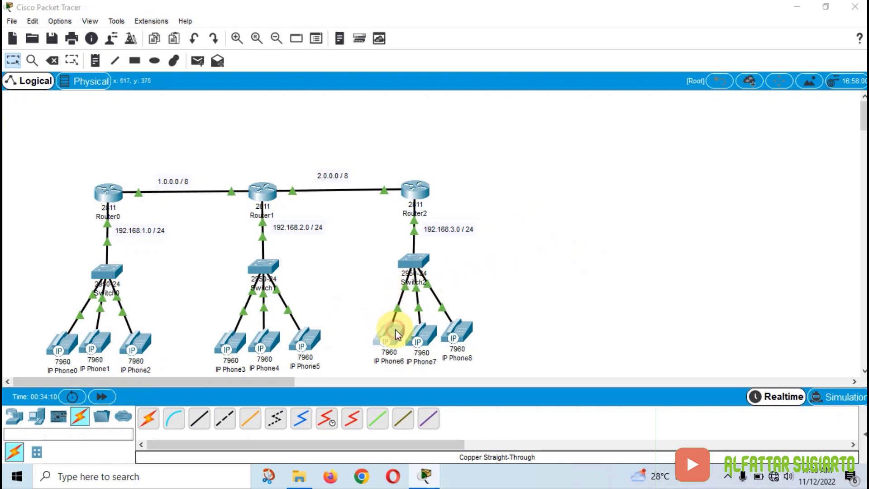
pyautogui.moveTo(405, 357); pyautogui.dragTo(450, 359)
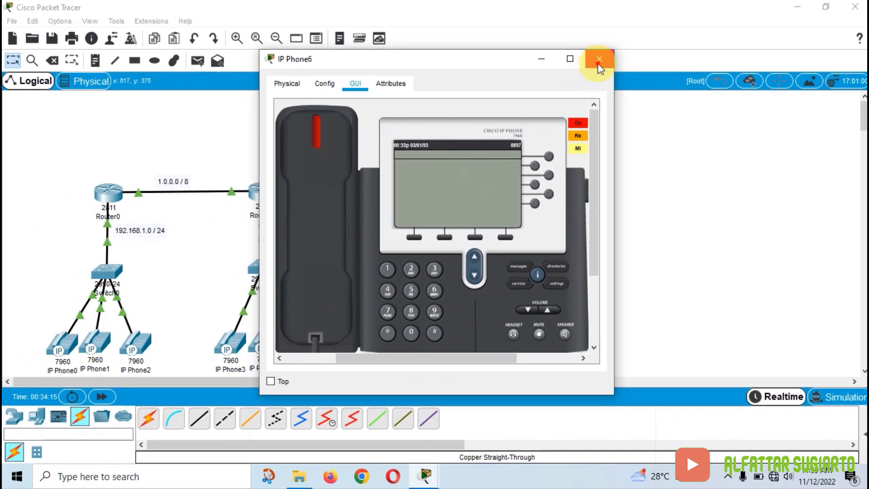
pyautogui.click(678, 24)
# Step: Check the line number on IP Phone8's graphical display and close its window
pyautogui.click(462, 334)
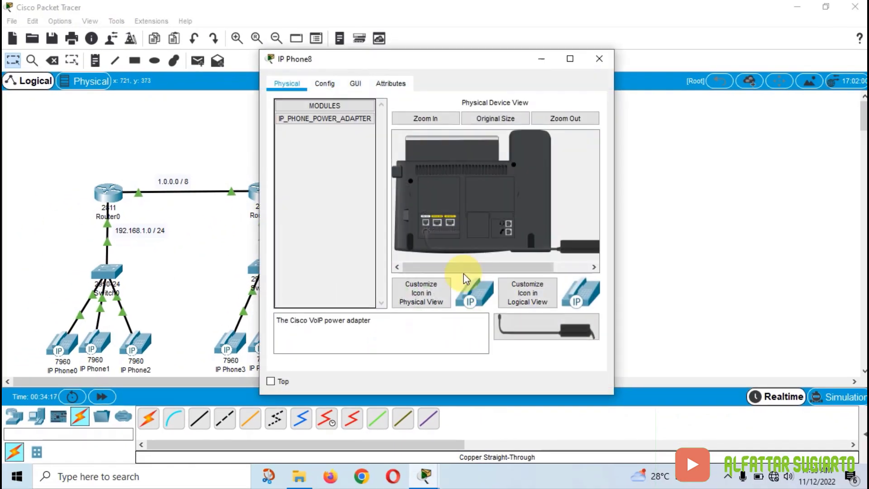
pyautogui.click(355, 84)
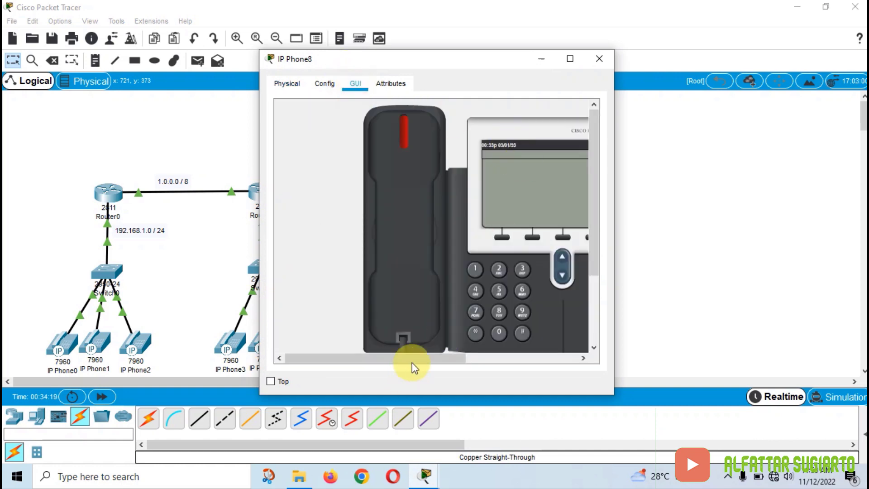
pyautogui.moveTo(412, 363); pyautogui.dragTo(464, 361)
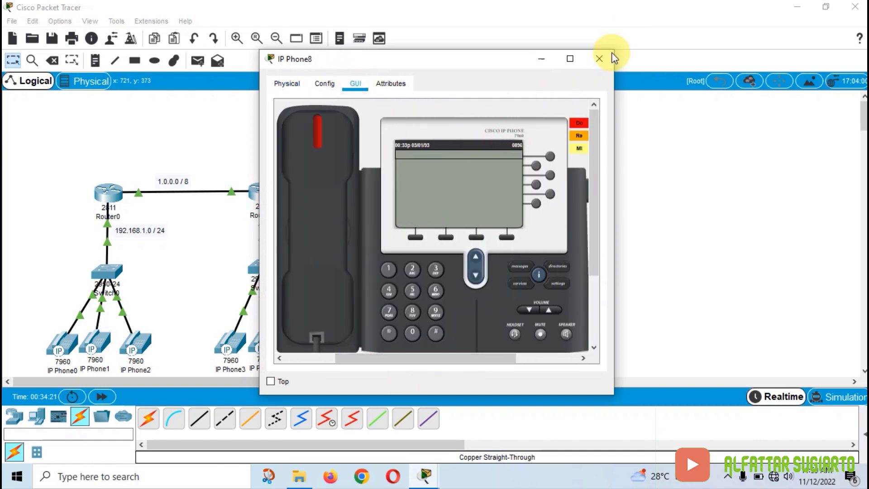
pyautogui.click(600, 59)
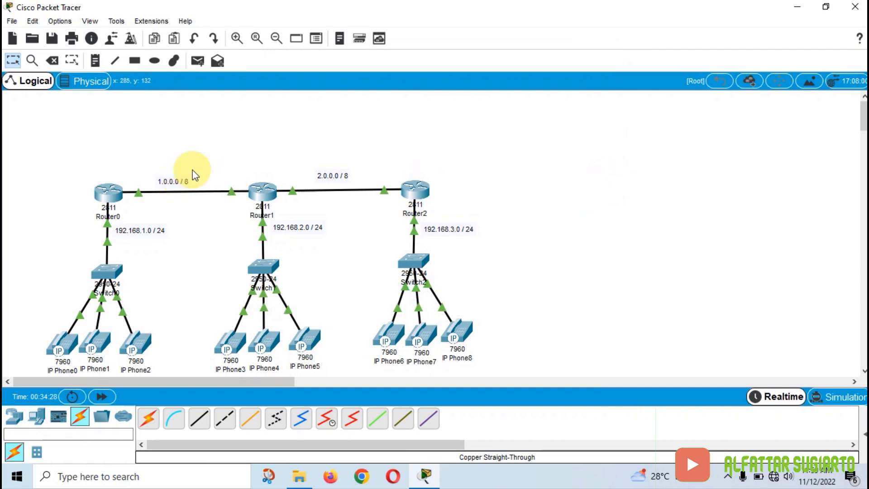
# Step: Dial extension 0851 on IP Phone0, lift its handset to place the call, and return to the topology
pyautogui.click(68, 348)
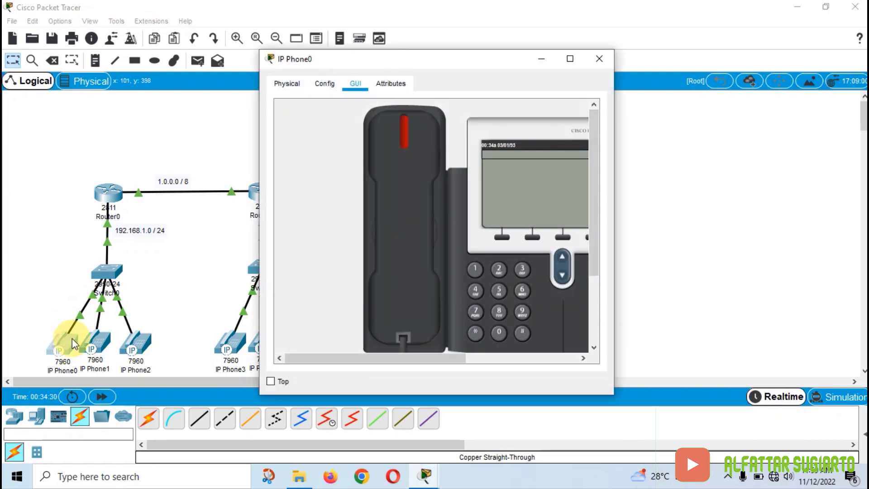
pyautogui.moveTo(379, 354); pyautogui.dragTo(416, 354)
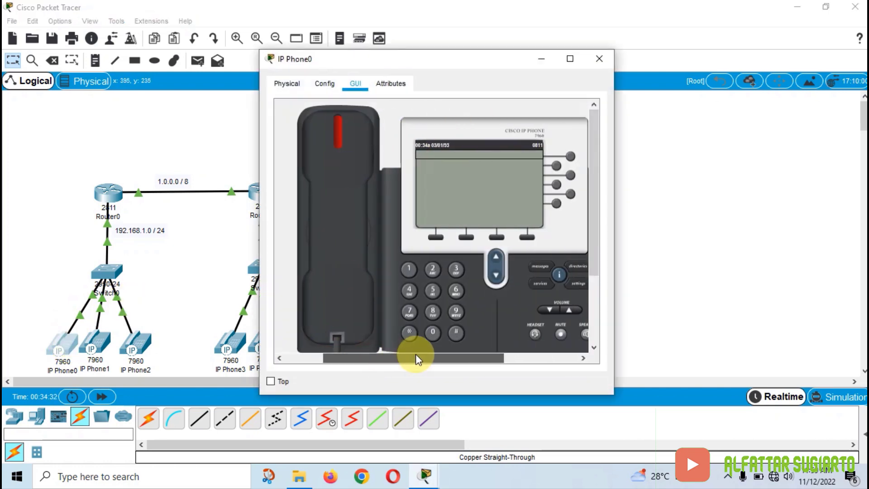
pyautogui.click(433, 332)
pyautogui.click(434, 311)
pyautogui.click(434, 290)
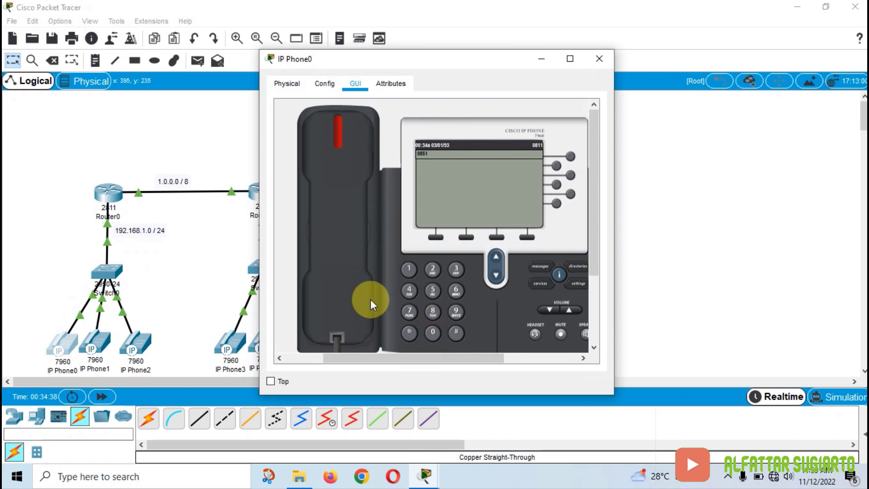
pyautogui.click(338, 284)
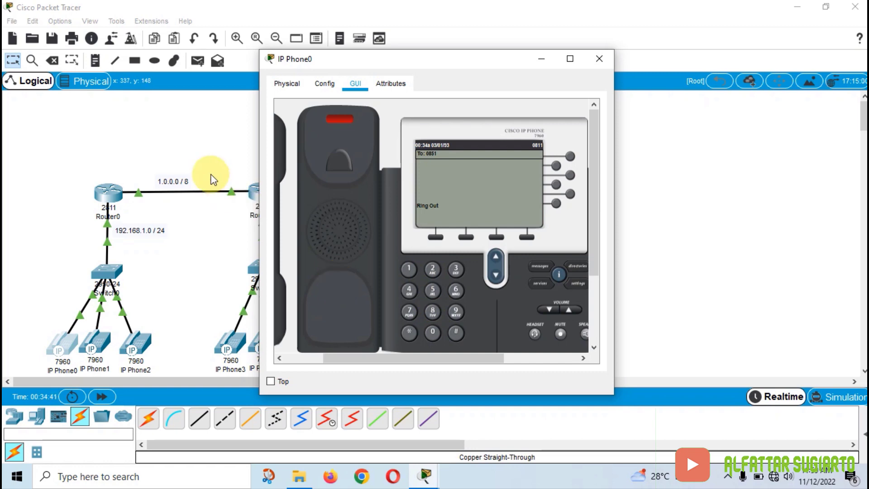
pyautogui.click(211, 150)
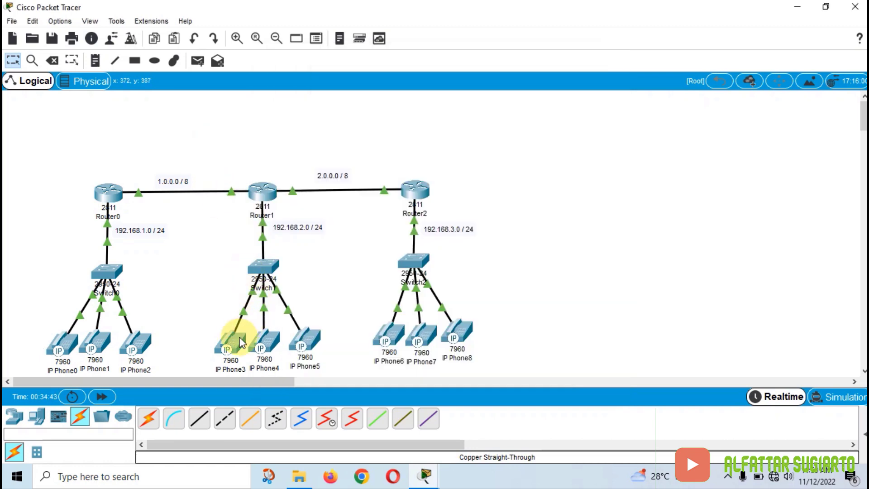
# Step: Answer the incoming call on IP Phone4, hang up its handset and close the phone window
pyautogui.click(264, 340)
pyautogui.click(409, 169)
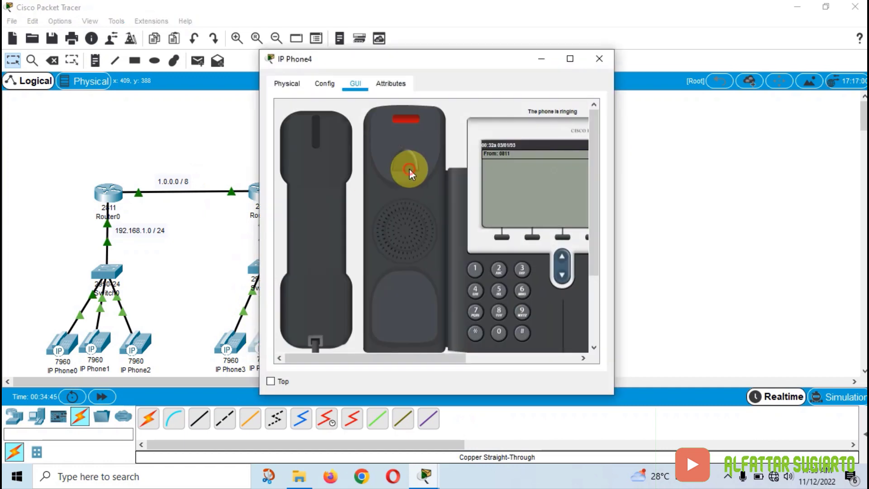
pyautogui.click(321, 150)
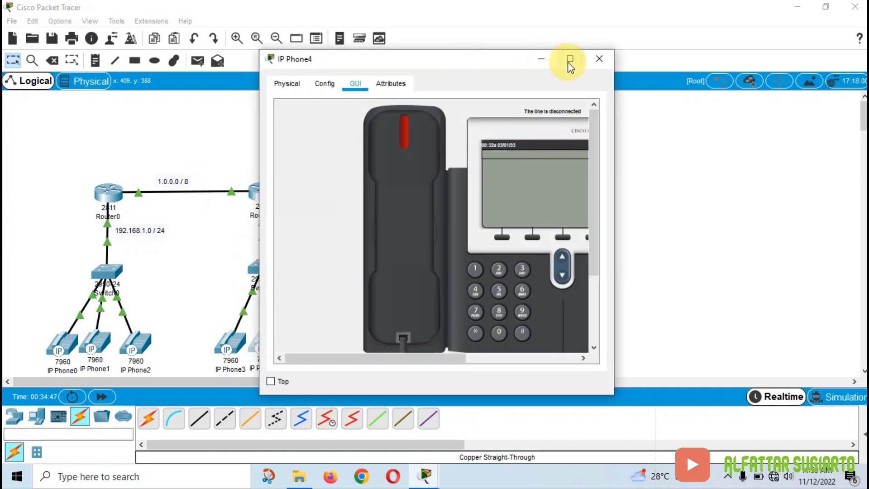
pyautogui.click(602, 59)
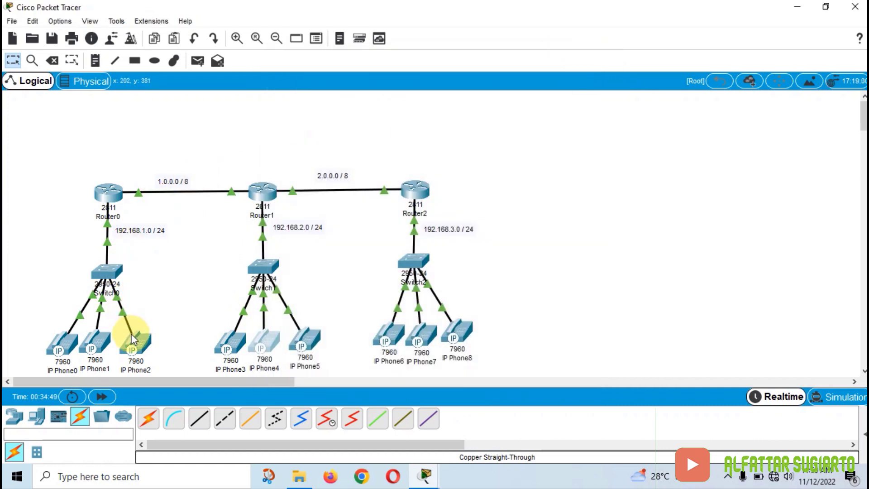
# Step: Hang up IP Phone0, call extension 0897 from it with the handset lifted, and close its window
pyautogui.click(63, 351)
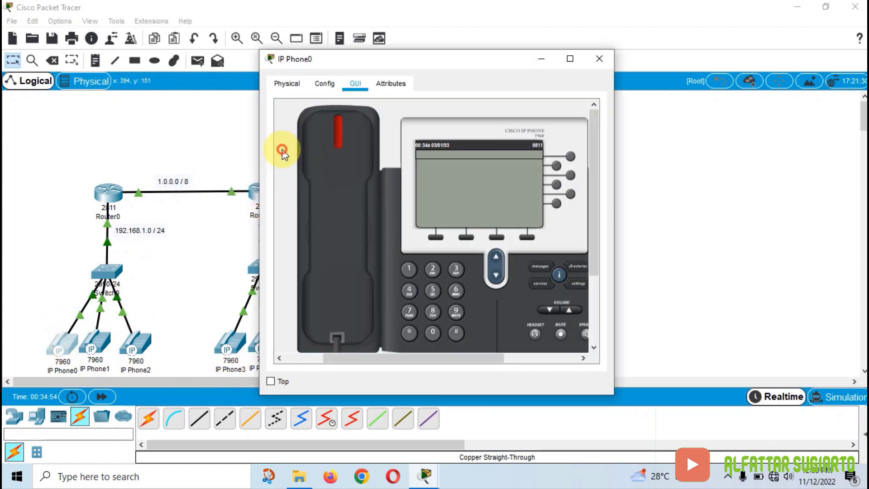
pyautogui.click(453, 311)
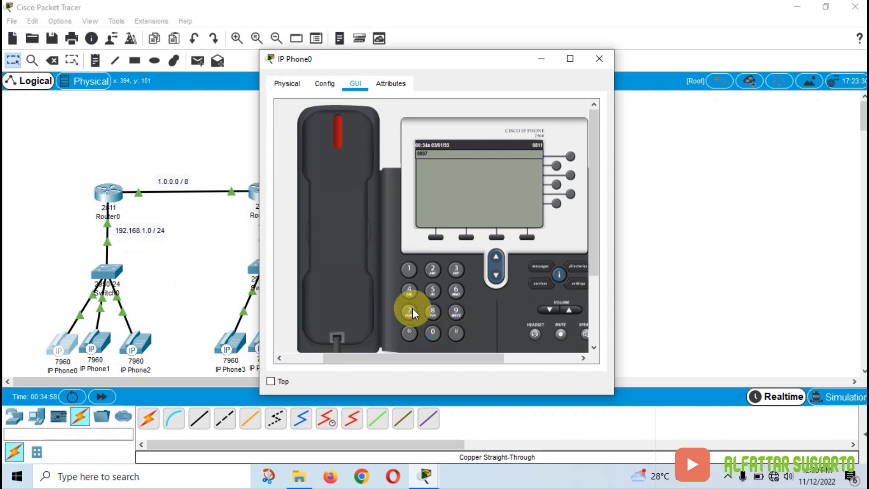
pyautogui.click(349, 276)
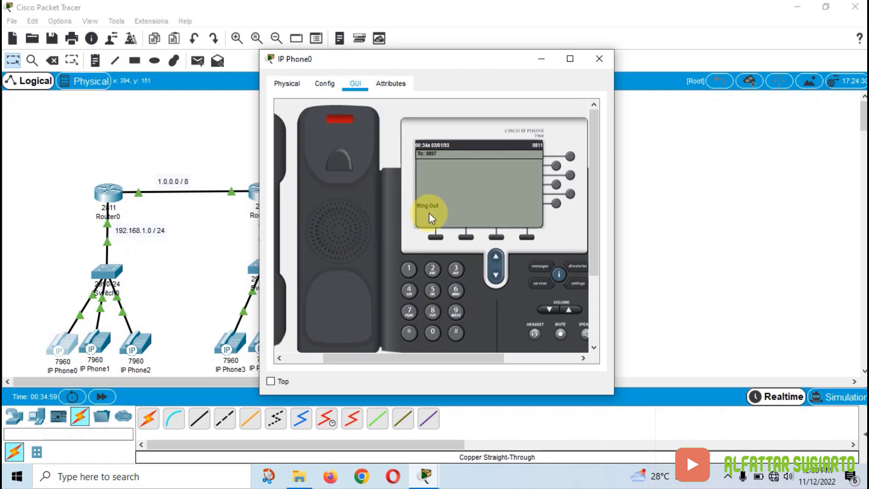
pyautogui.click(599, 59)
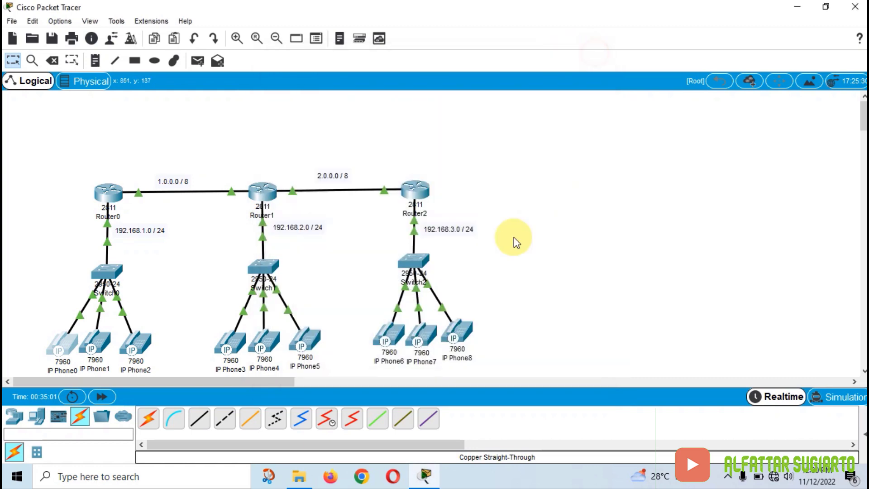
# Step: Answer the incoming call on IP Phone6, hang up its handset and close the phone window
pyautogui.click(393, 332)
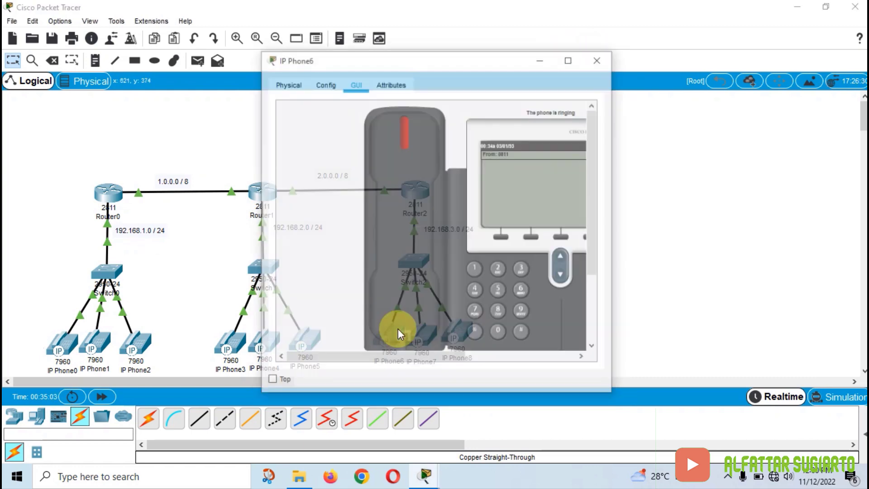
pyautogui.click(401, 319)
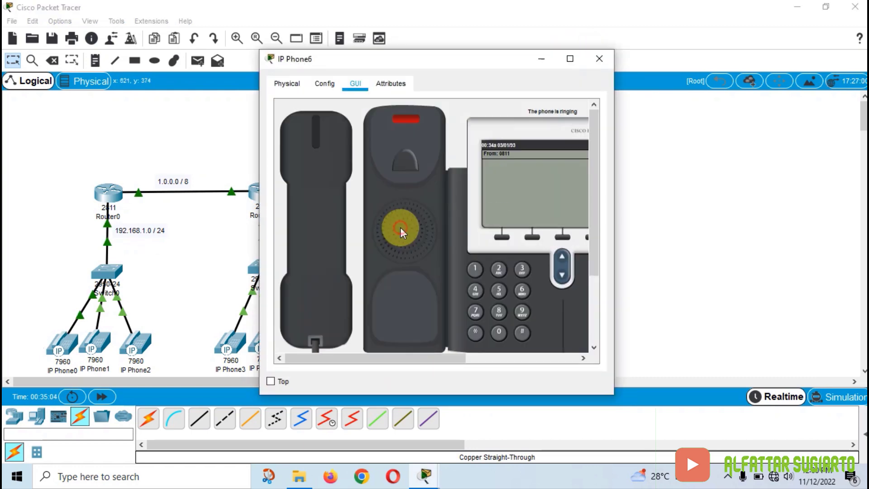
pyautogui.click(308, 179)
pyautogui.click(599, 59)
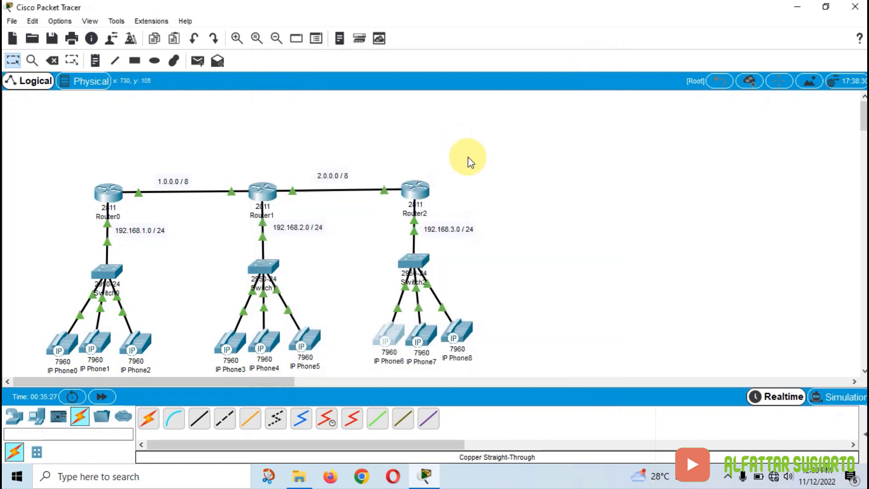
# Step: Dial extension 0812 on IP Phone8, lift its handset to place the call, and return to the topology
pyautogui.click(458, 332)
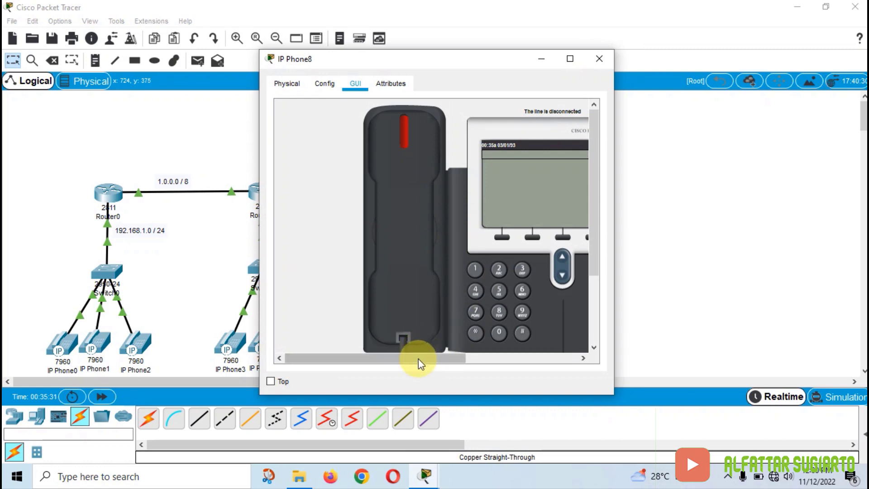
pyautogui.moveTo(418, 359); pyautogui.dragTo(447, 357)
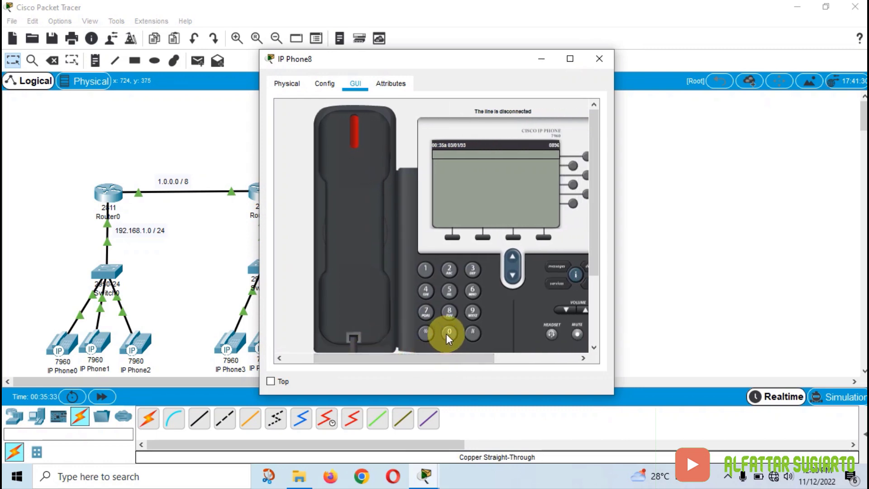
pyautogui.click(447, 313)
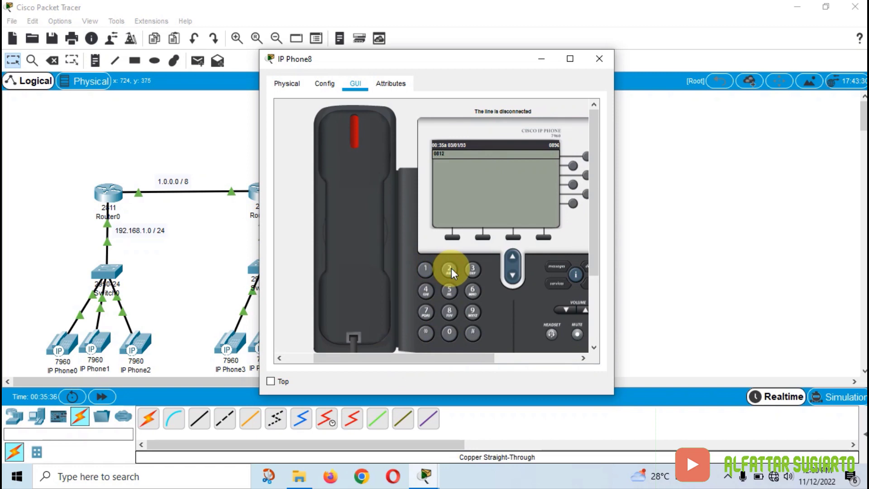
pyautogui.click(360, 241)
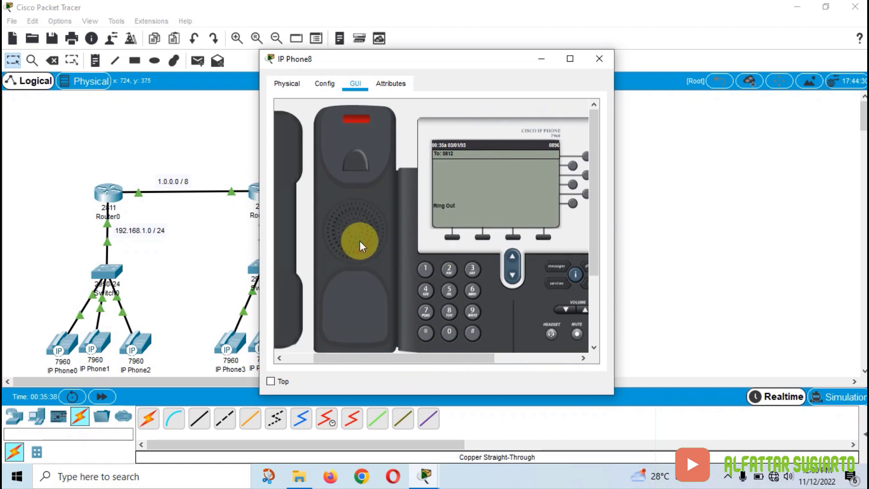
pyautogui.click(170, 141)
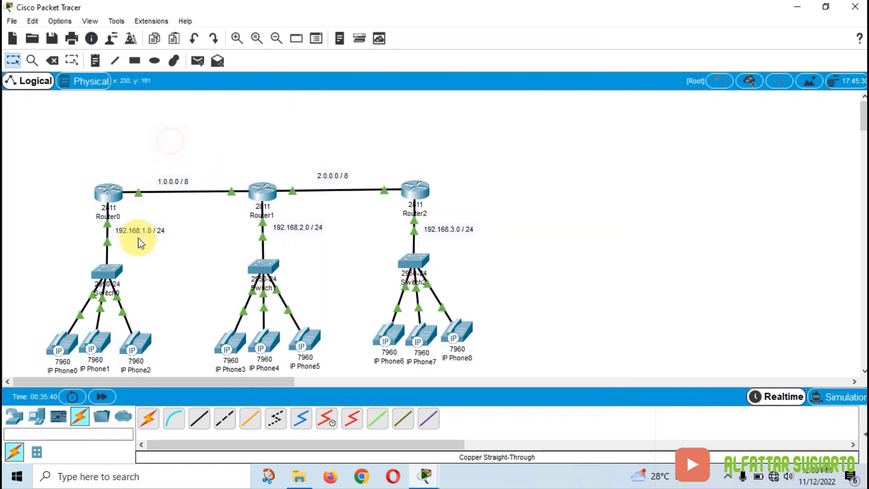
# Step: Answer the incoming call on IP Phone1, hang up its handset and close the phone window
pyautogui.click(95, 342)
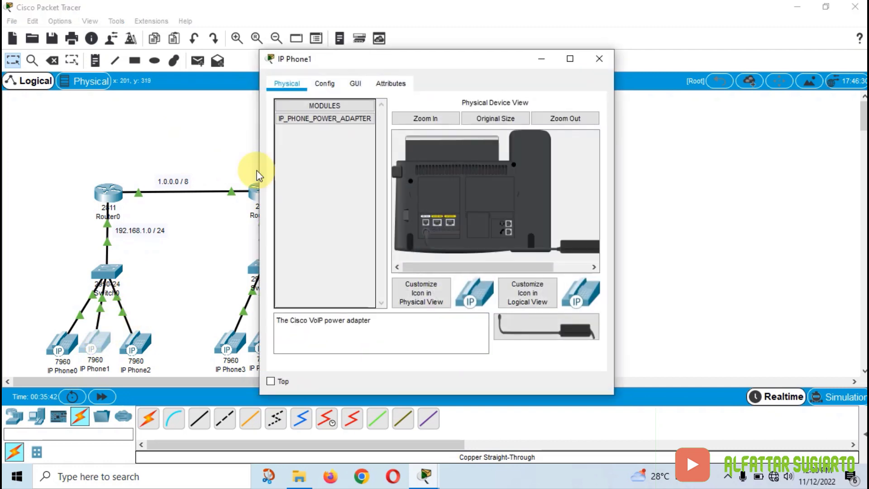
pyautogui.click(356, 83)
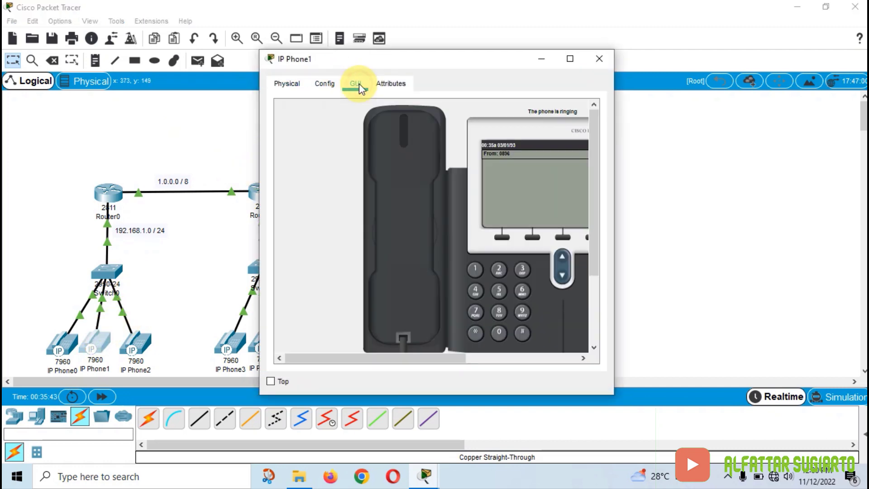
pyautogui.click(417, 168)
pyautogui.click(331, 162)
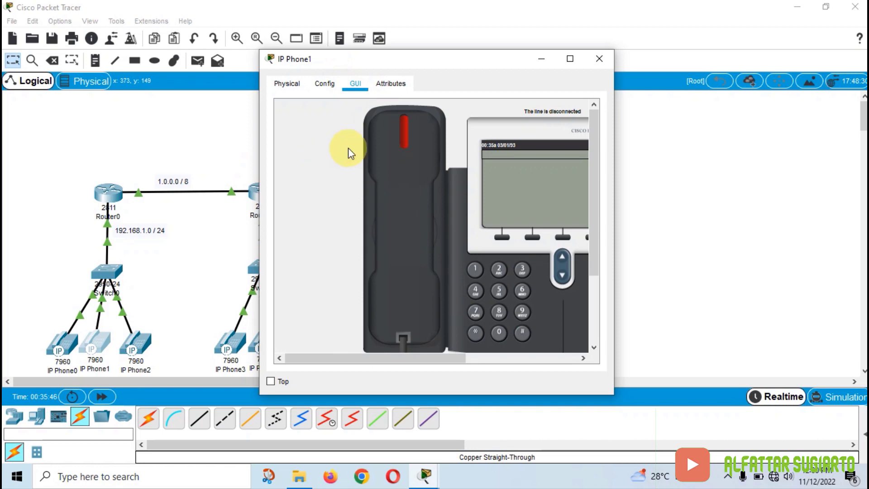
pyautogui.click(597, 60)
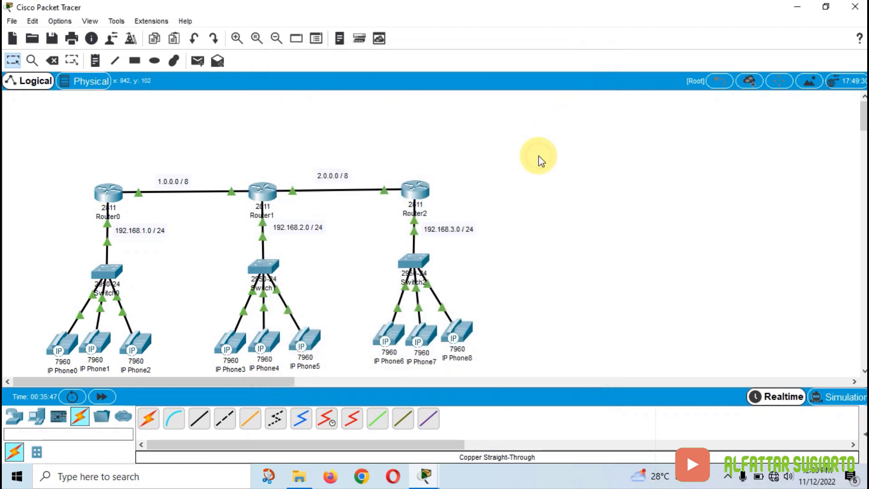